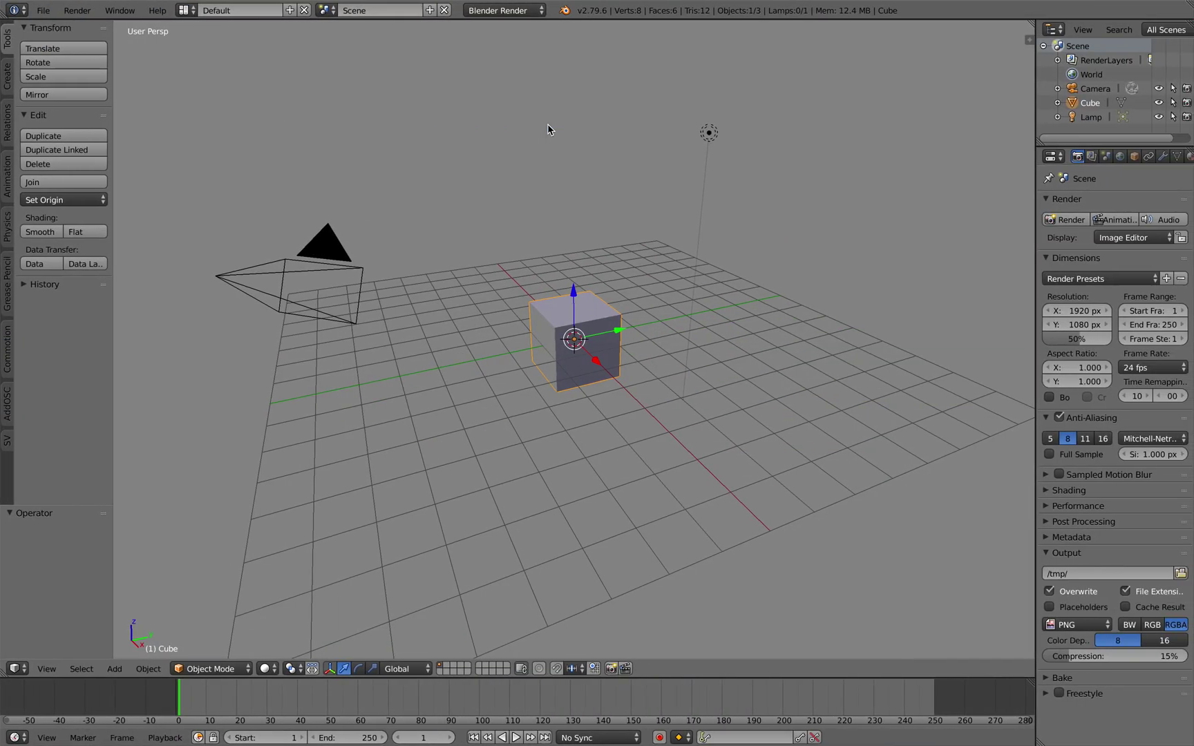
Look over the Sverchok repository page on GitHub in the browser, including its MeshSwitch node commit, and return to Blender.
key("ctrl+Right")
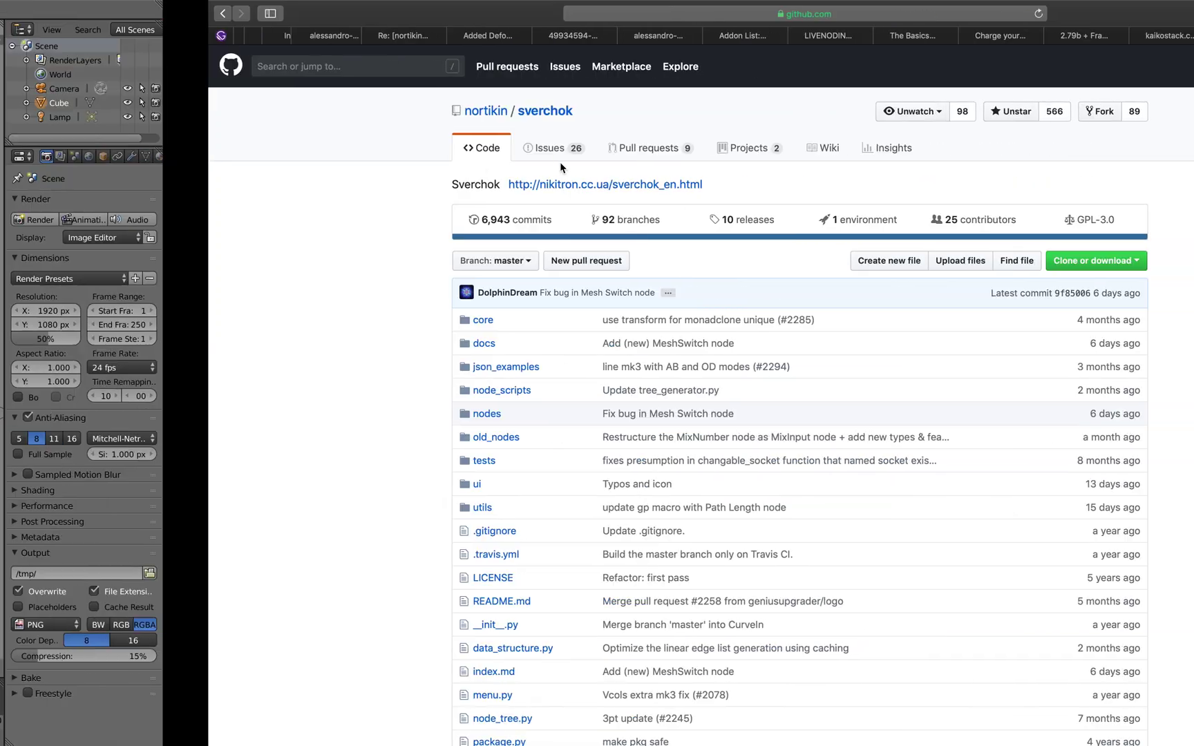
scroll(537, 305, "down", 1)
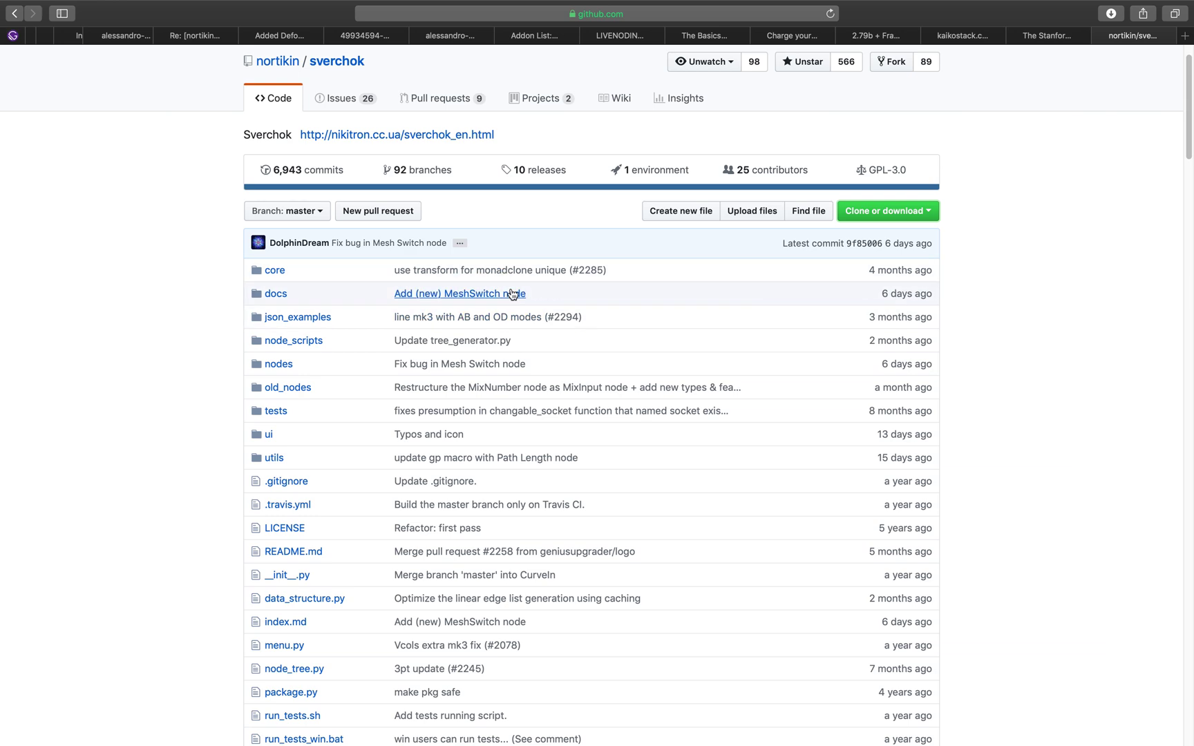
key("ctrl+Left")
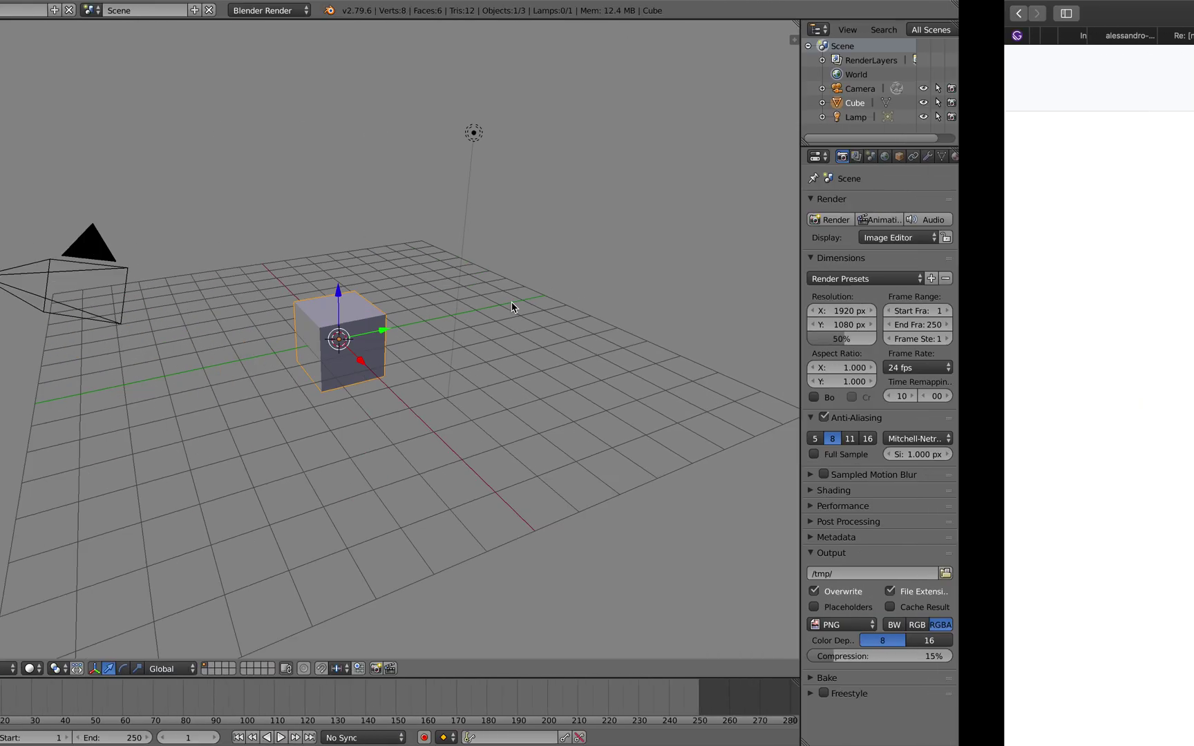
Delete the default cube, camera and lamp from the scene.
key("a")
key("a")
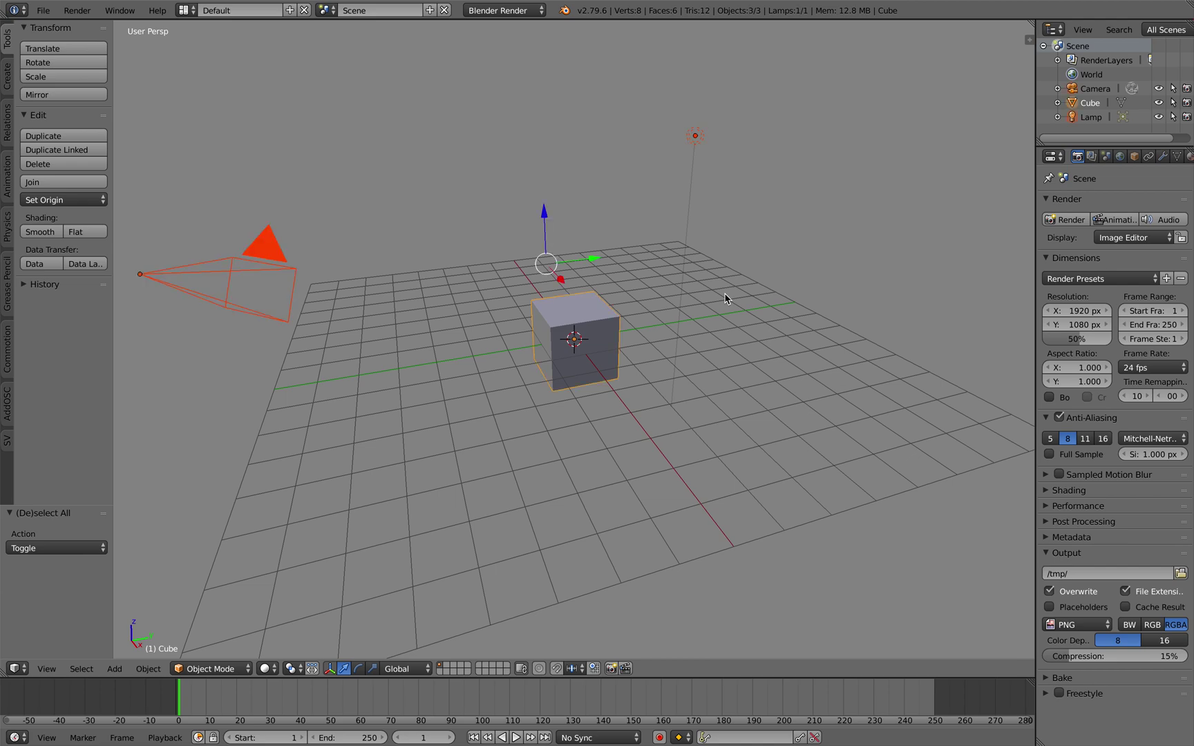
key("x")
left_click(724, 299)
Split the 3D view into two stacked areas and create a new Sverchok node tree in a Node Editor in the upper one.
left_click_drag(1032, 26, 661, 326)
left_click(22, 339)
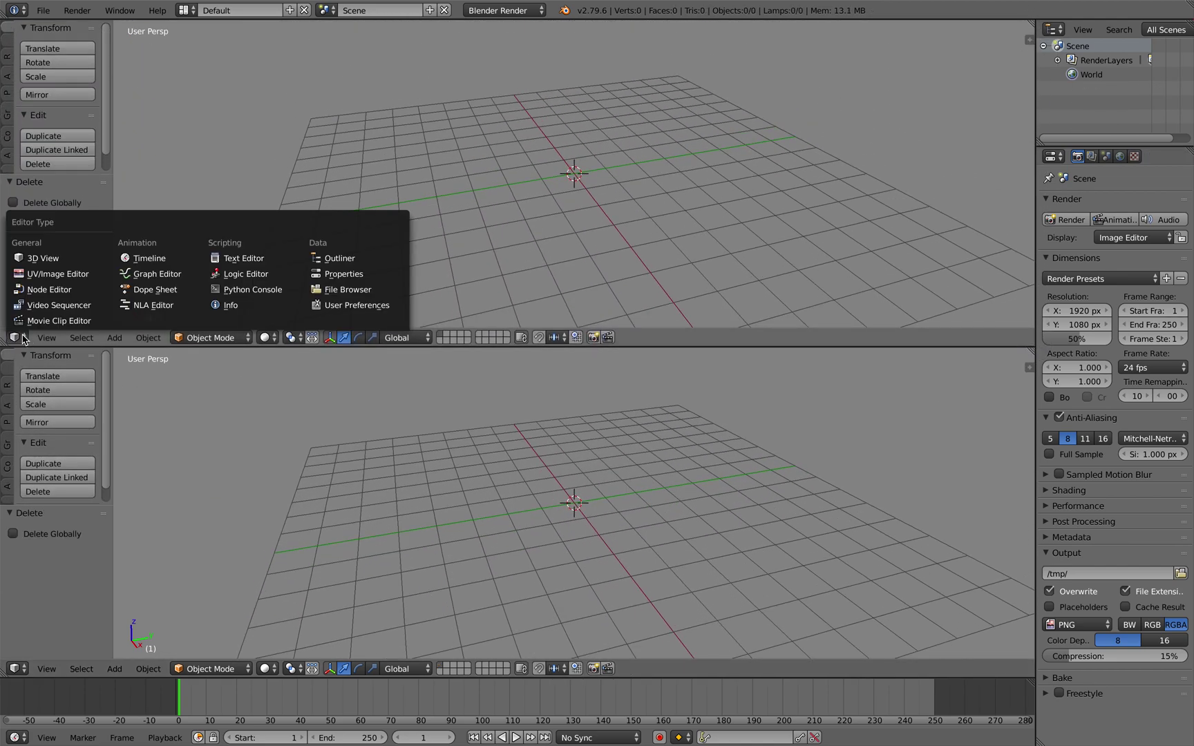
left_click(60, 290)
left_click(285, 338)
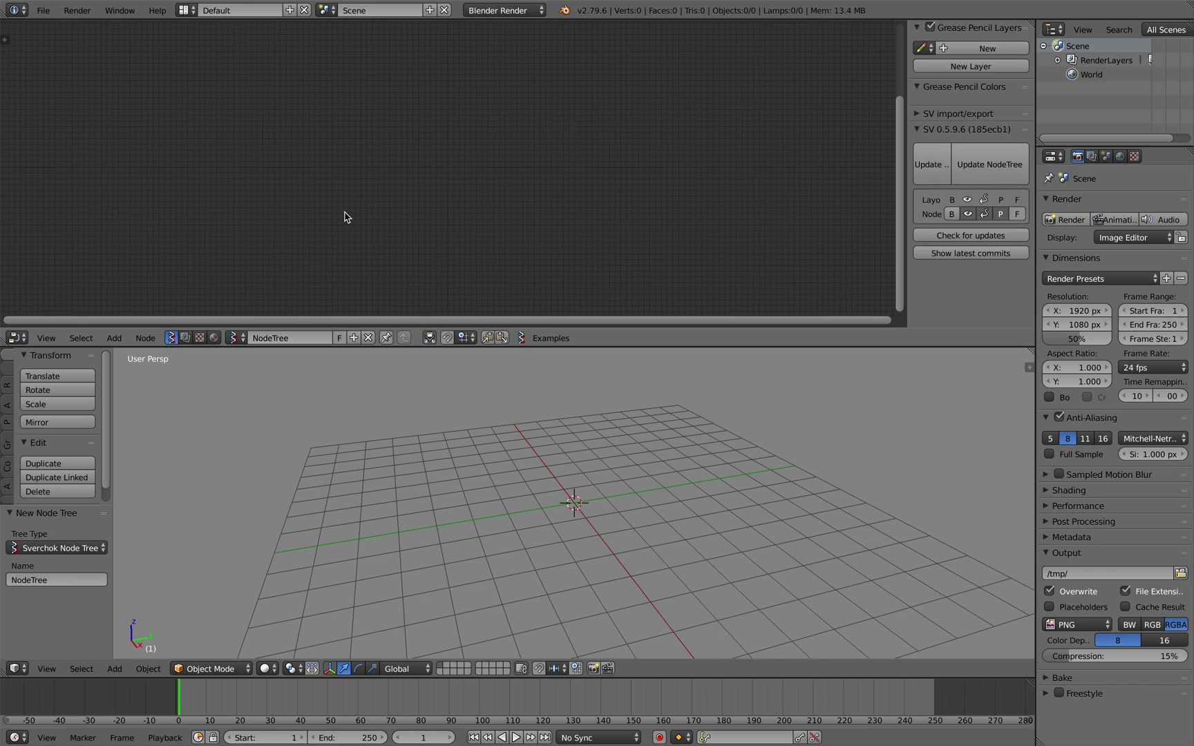
Add a Switch node to the empty node tree.
key("alt+space")
type("swi")
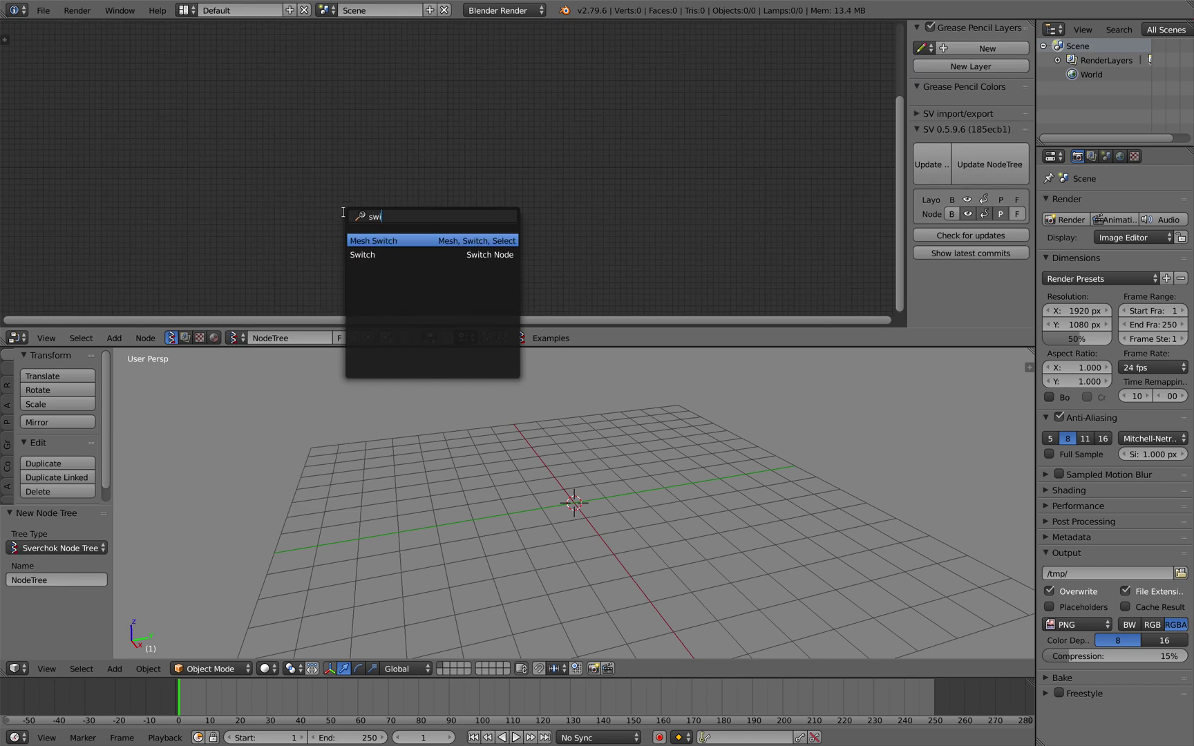
key("Down")
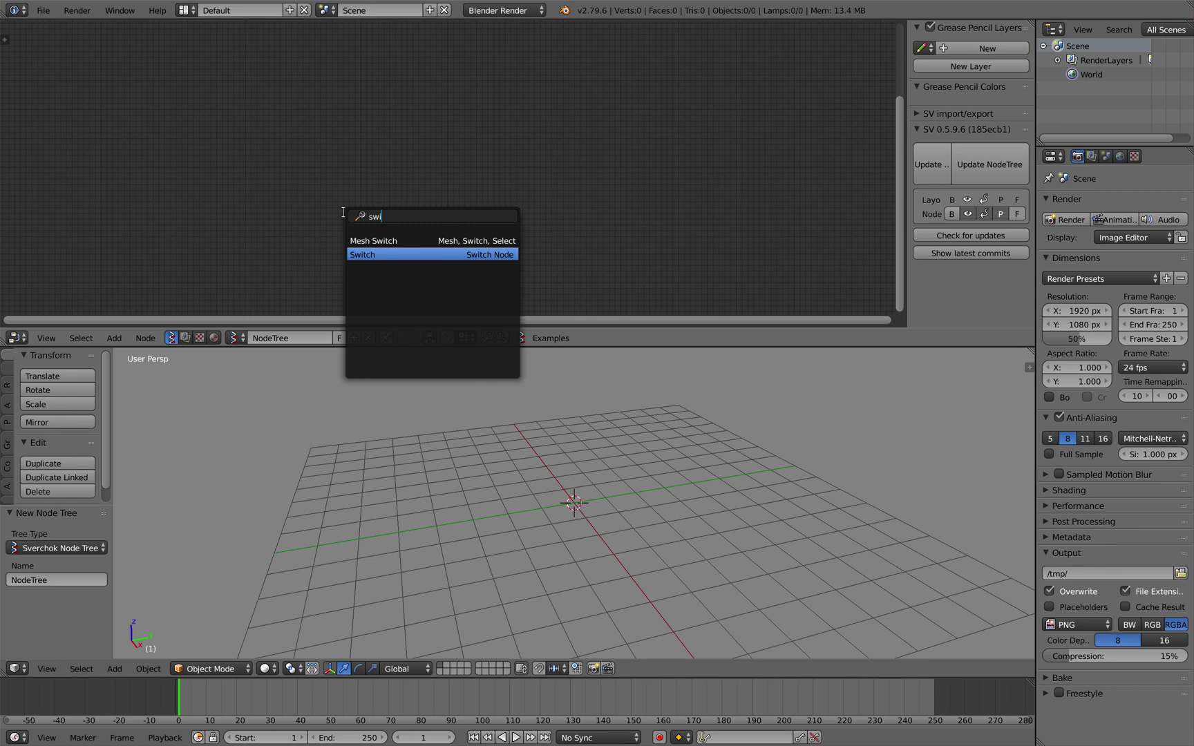
key("Return")
left_click(402, 137)
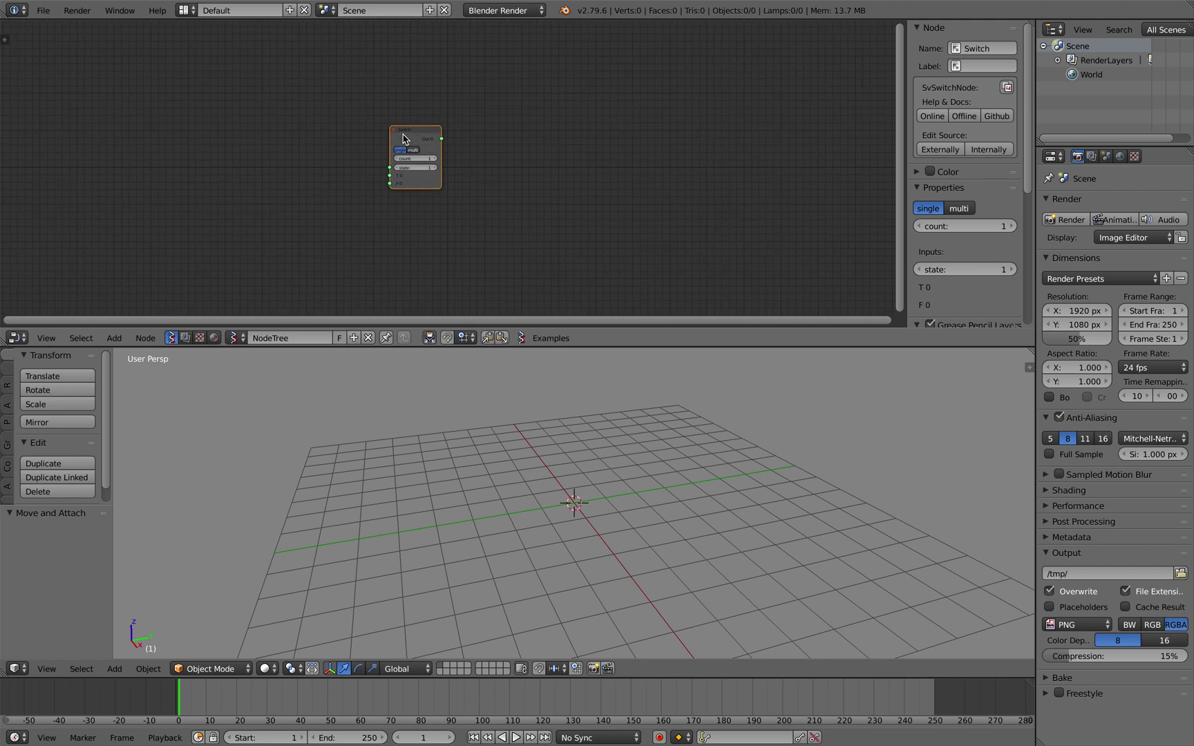
Add a Mesh Switch node beside the Switch node.
key("alt+space")
type("m")
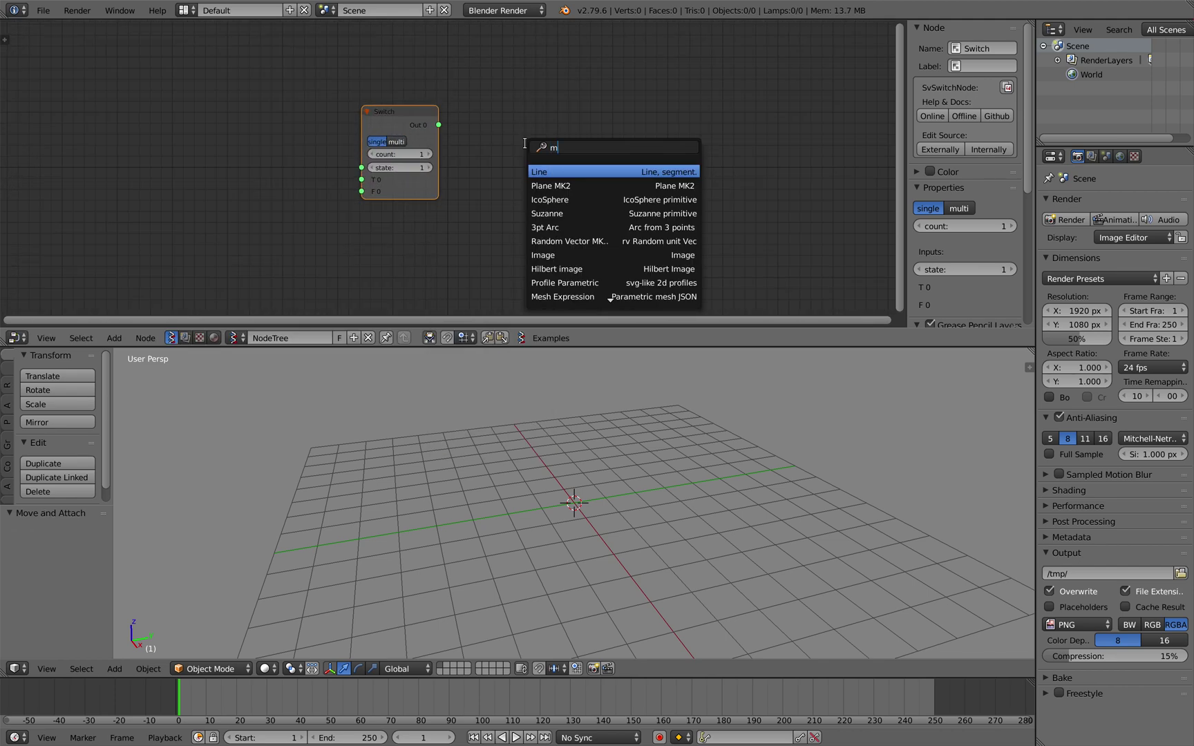
type("esh s")
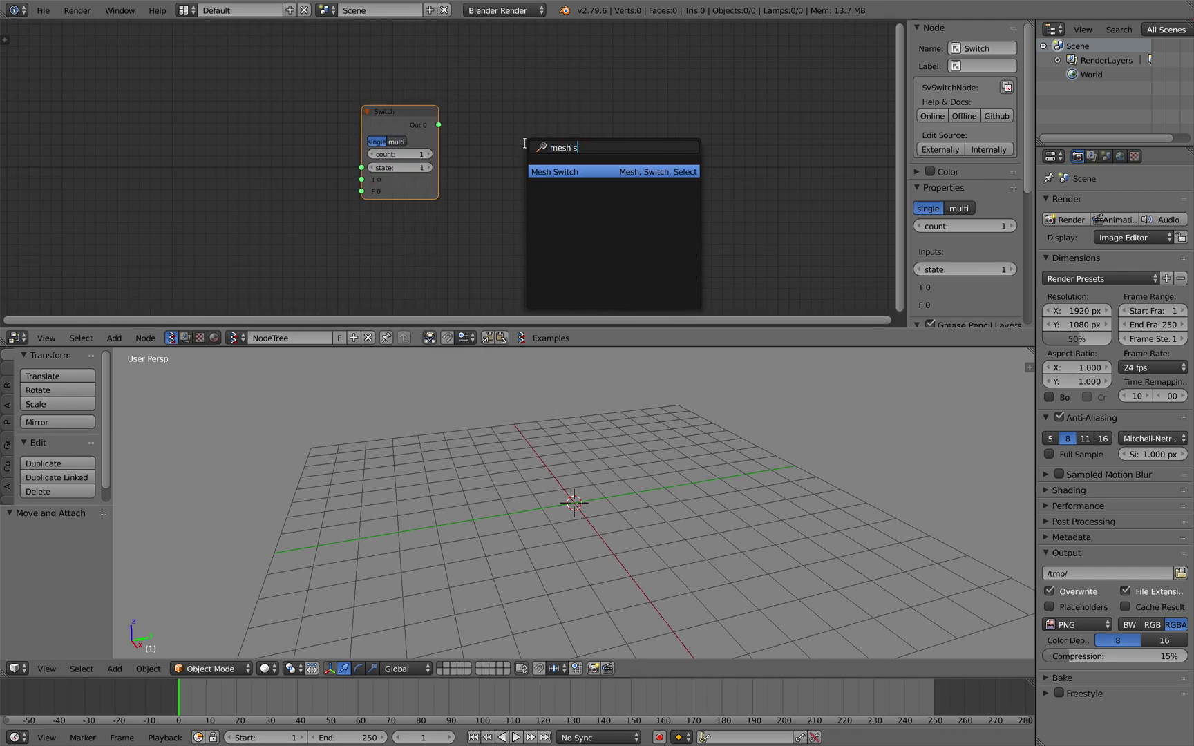
key("Return")
left_click(529, 141)
scroll(529, 141, "up", 3)
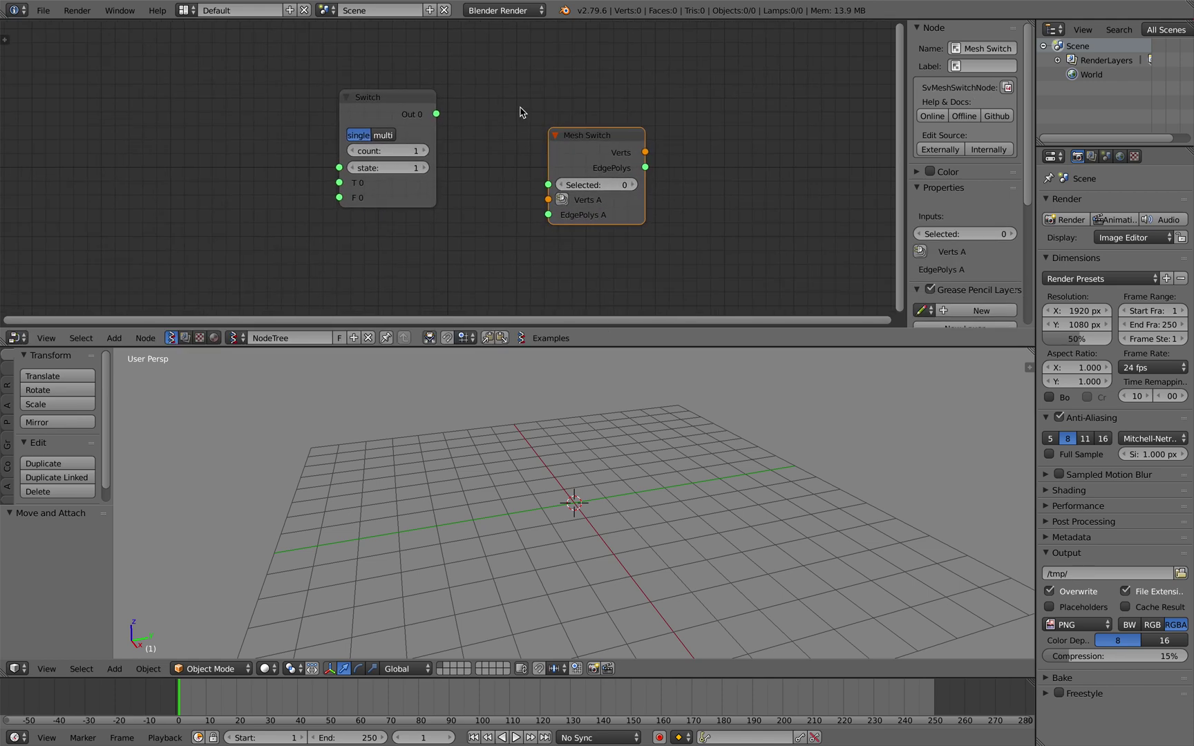
scroll(521, 112, "up", 1)
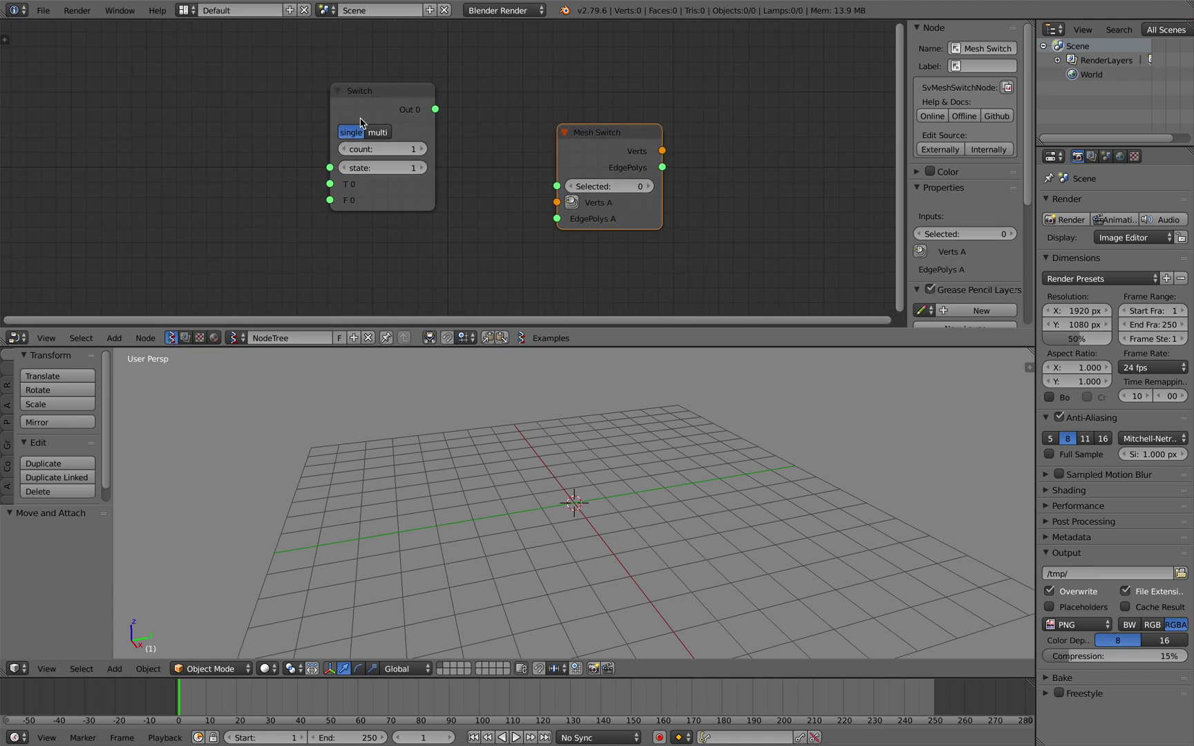
Move the Switch node slightly upward and select the Mesh Switch node.
left_click_drag(380, 109, 379, 99)
left_click(578, 149)
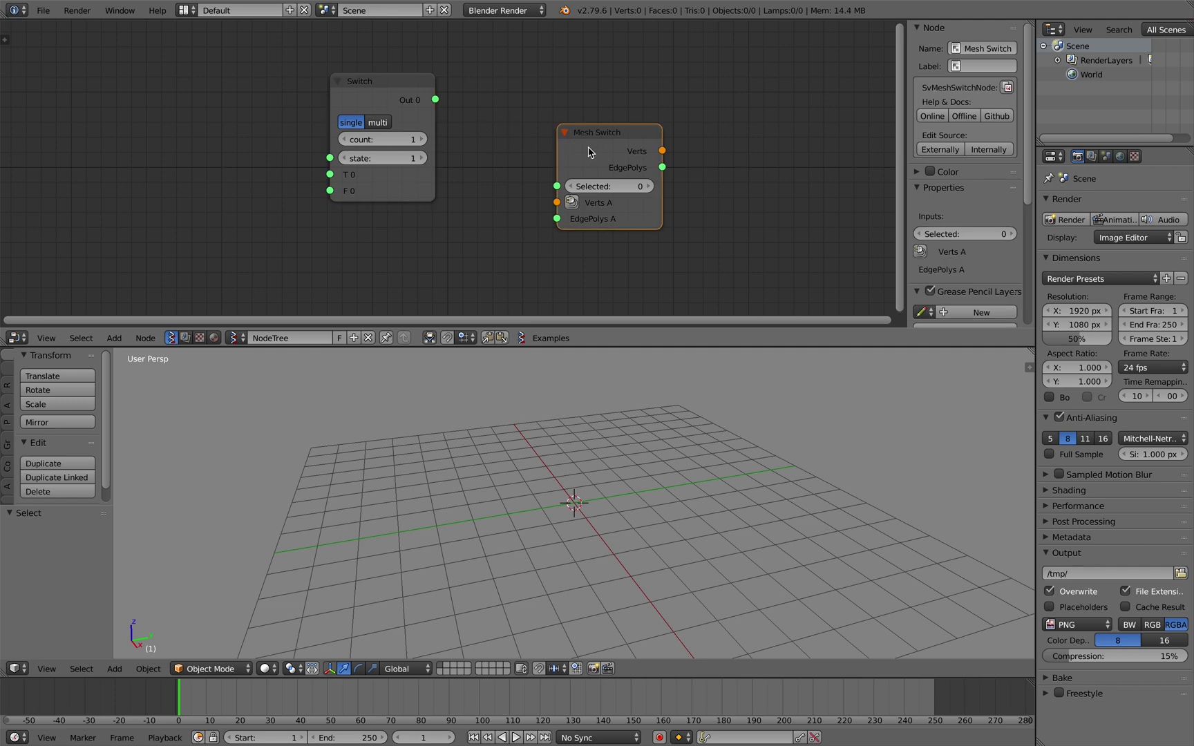
scroll(567, 186, "down", 3)
scroll(566, 187, "right", 3)
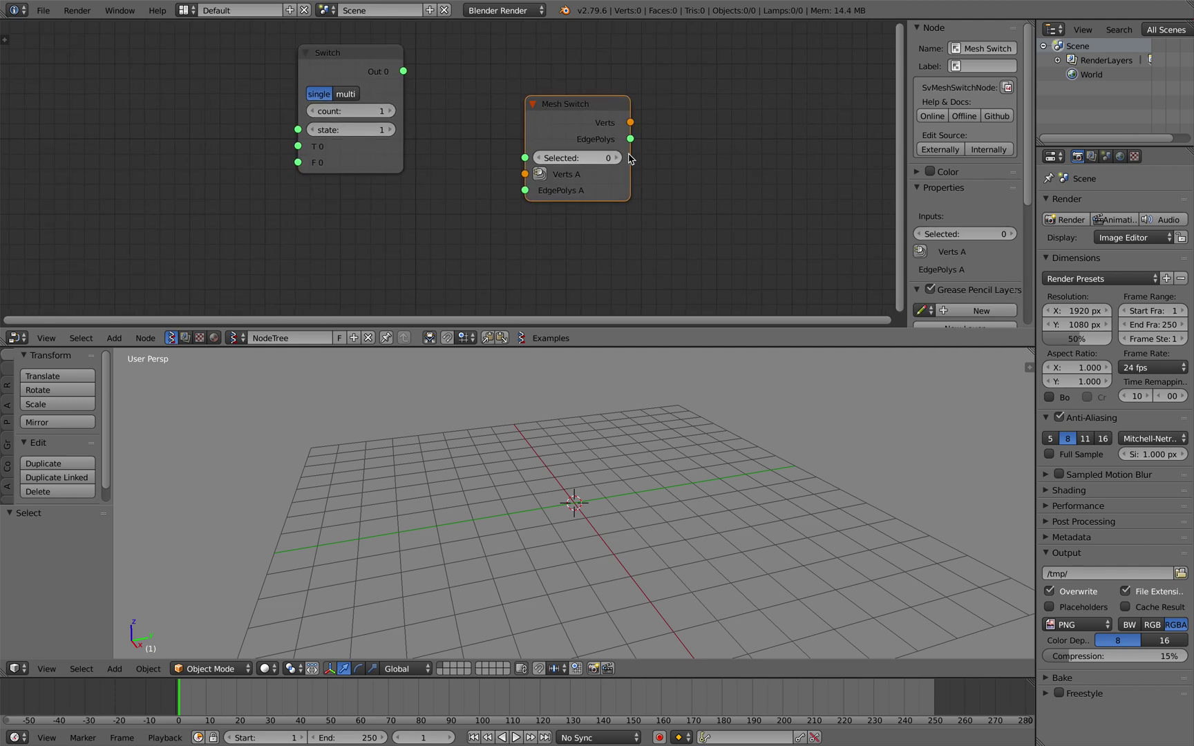
Save the scene to the Desktop as a meshswitch .blend file.
key("ctrl+s")
left_click(200, 64)
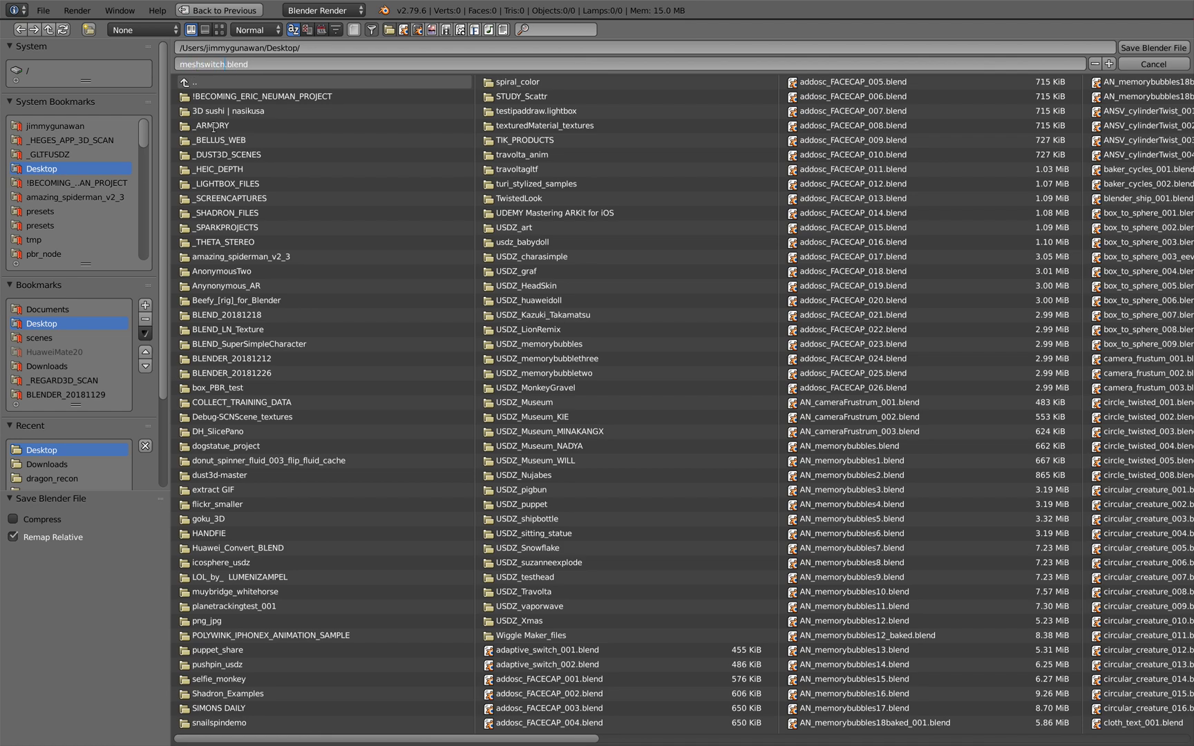
left_click(1152, 48)
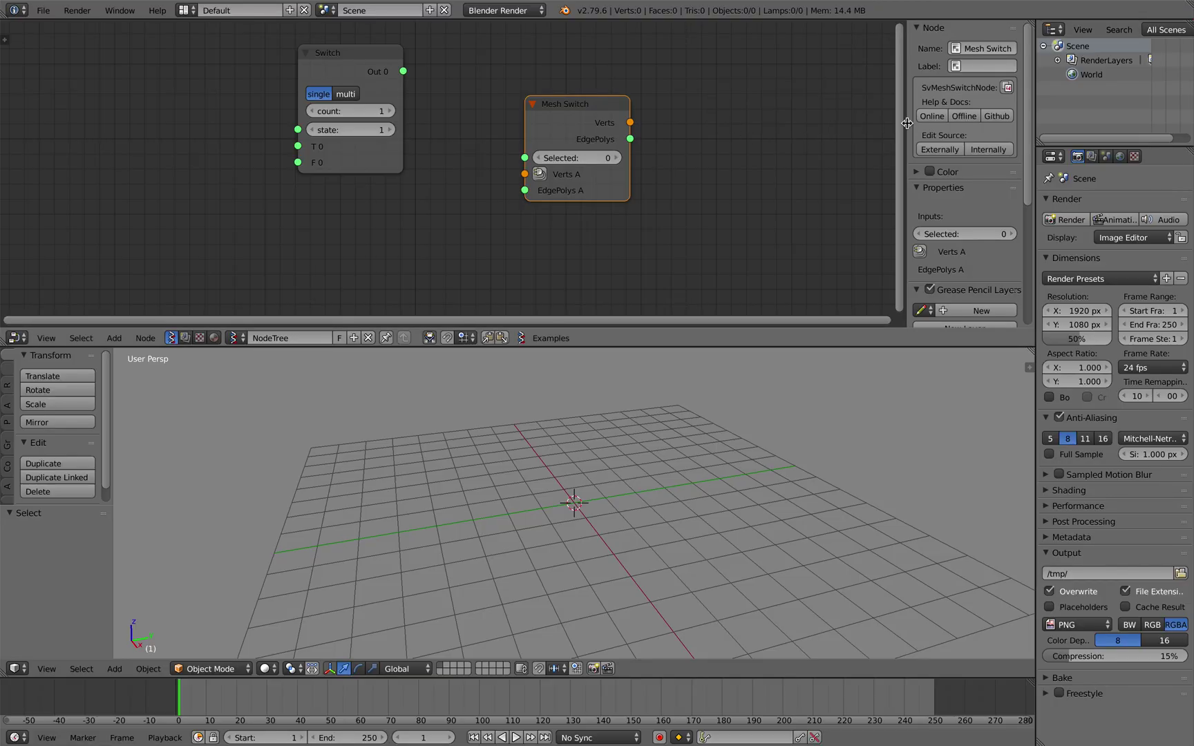
Hide the node editor's properties region and spread the Switch and Mesh Switch nodes farther apart.
left_click_drag(907, 123, 1052, 126)
left_click_drag(653, 112, 720, 116)
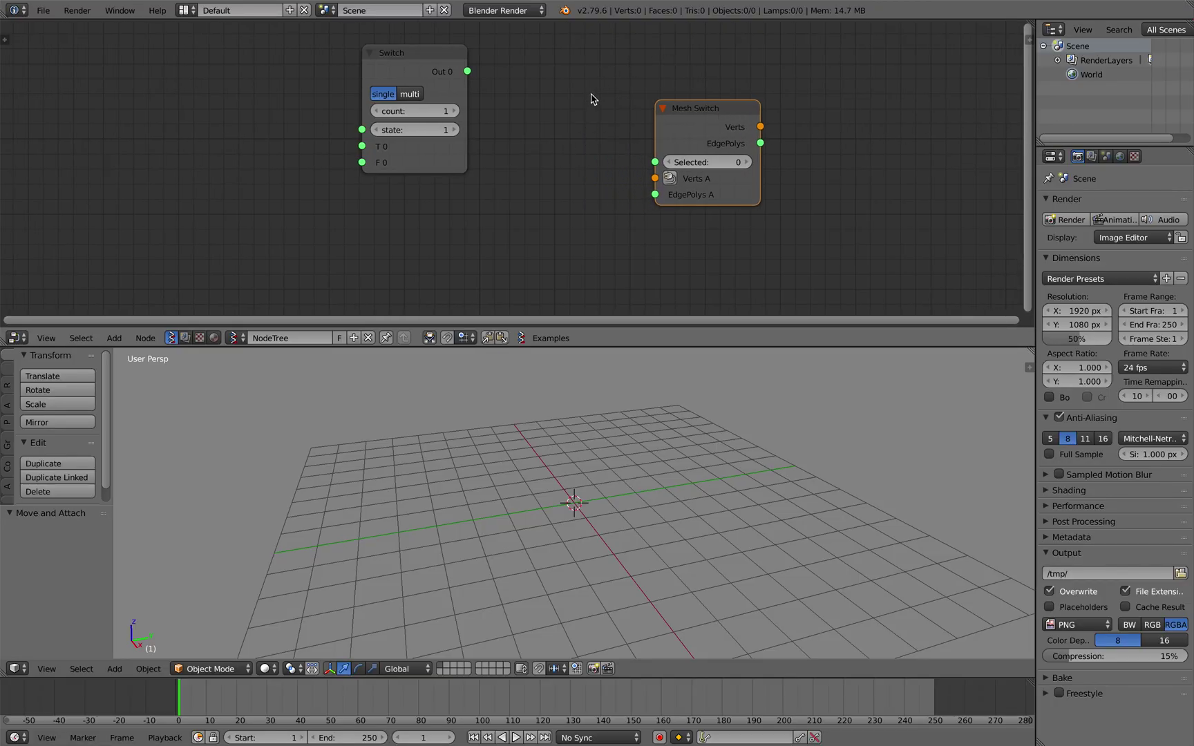
left_click_drag(429, 65, 341, 64)
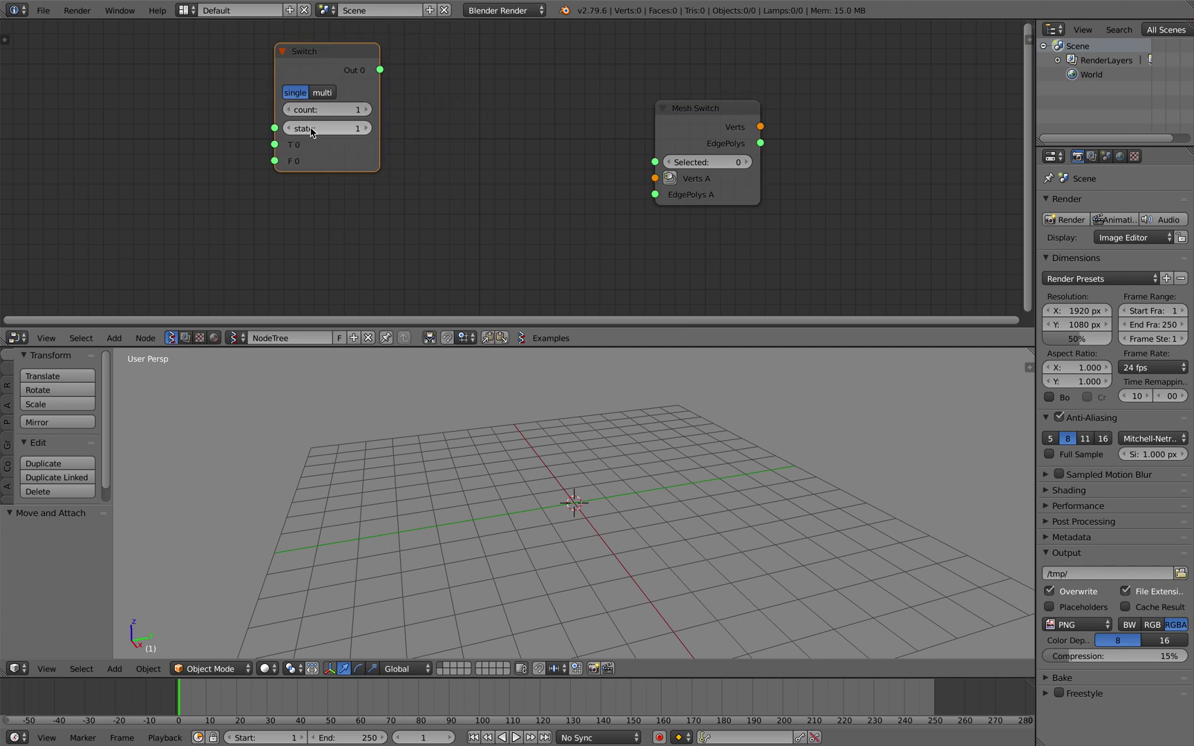
left_click_drag(722, 118, 738, 120)
Add a Box node between the Switch and Mesh Switch nodes.
key("shift+a")
left_click(603, 128)
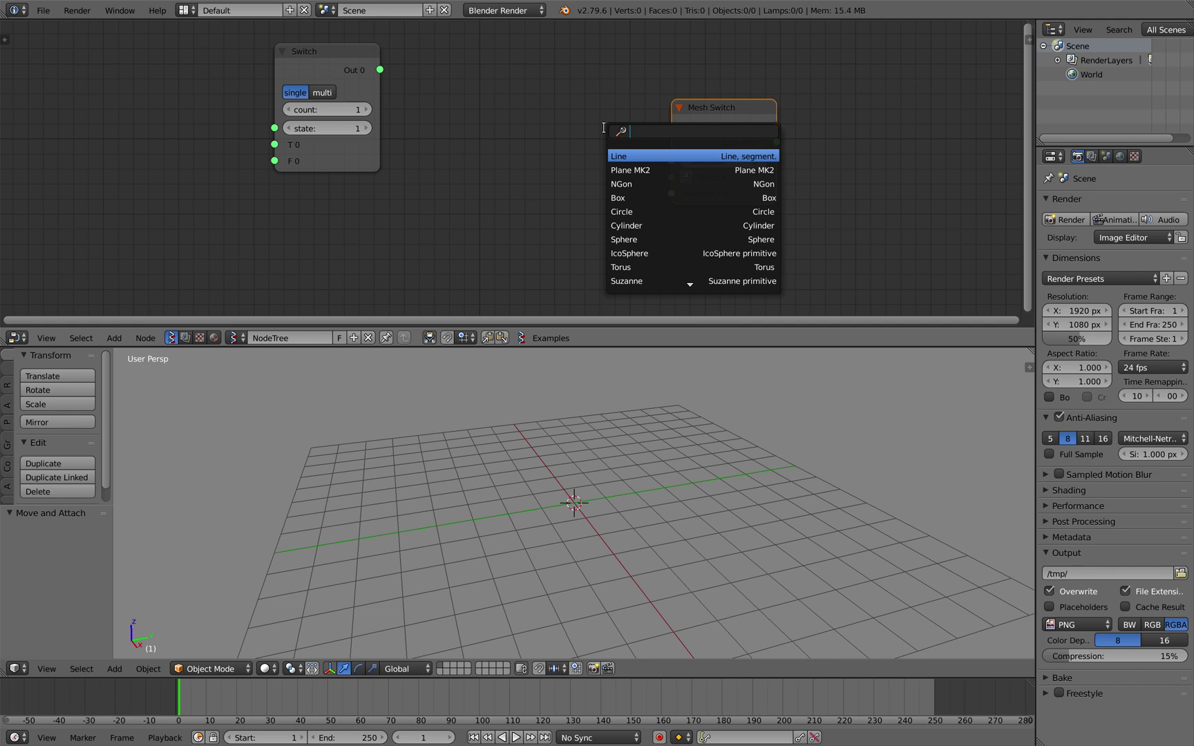
type("box")
key("Return")
left_click(461, 147)
Connect the Box's Vers and Pols outputs to Verts A and EdgePolys A of the Mesh Switch node.
left_click_drag(584, 167, 598, 172)
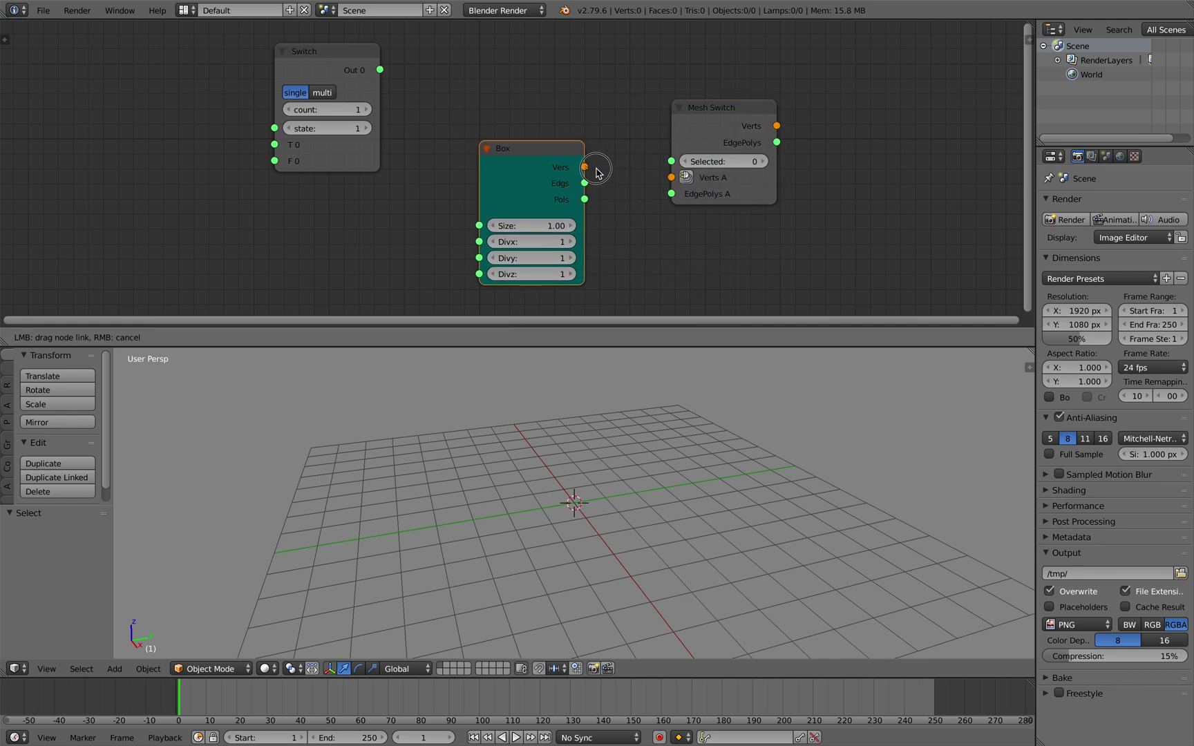
left_click_drag(669, 181, 670, 178)
left_click_drag(585, 202, 671, 193)
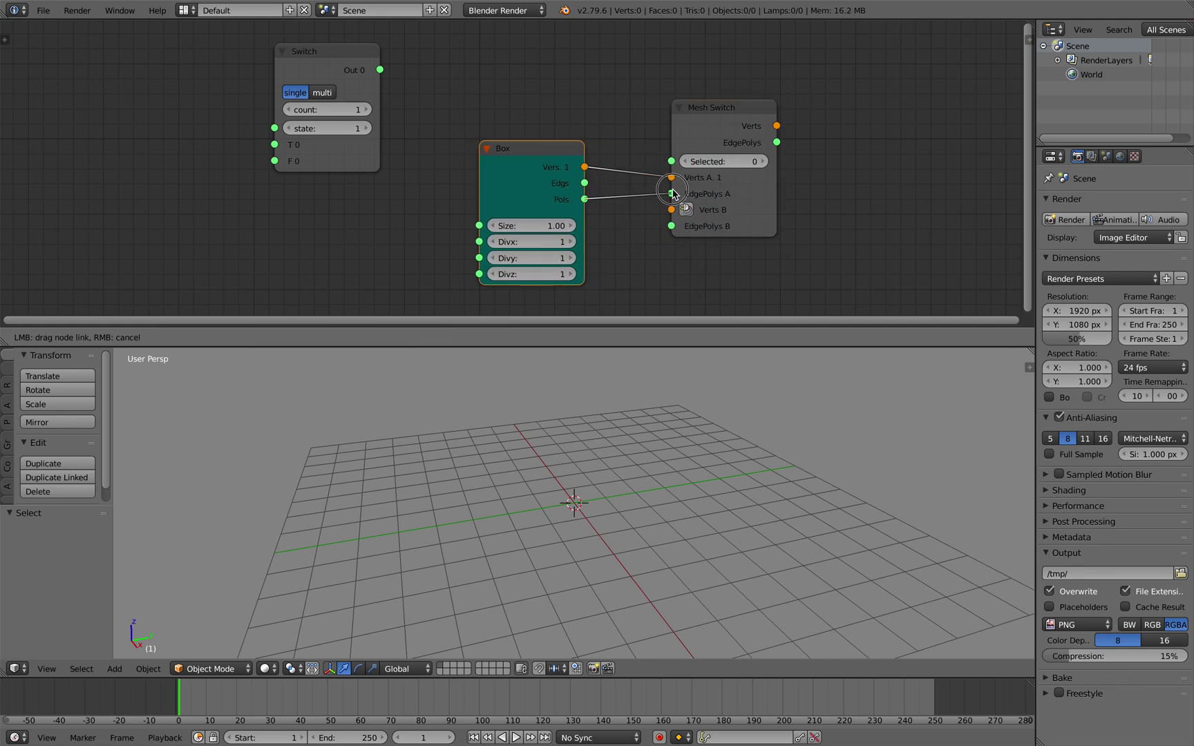
Add an IcoSphere node and place it below the Box node.
key("shift+a")
left_click(830, 195)
type("ico")
key("Return")
left_click(834, 201)
scroll(833, 201, "down", 3)
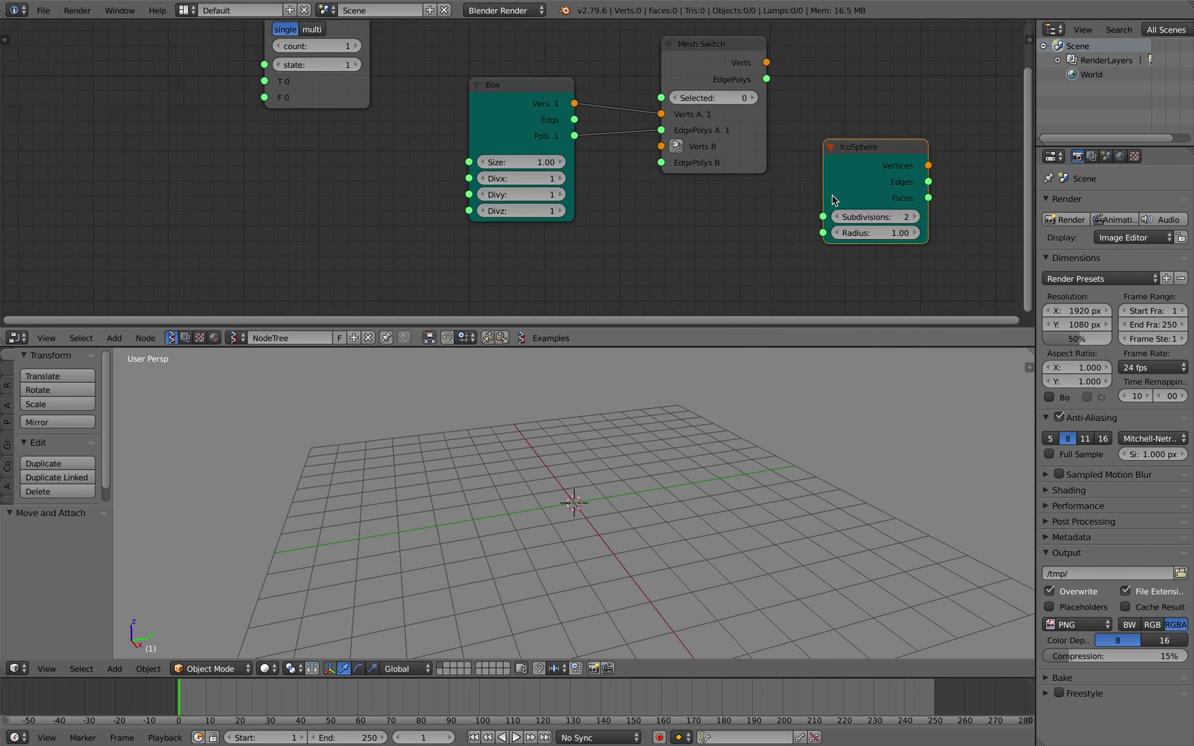
left_click_drag(876, 153, 596, 282)
Connect the IcoSphere's Vertices and Faces outputs to Verts B and EdgePolys B of the Mesh Switch node, and save the file.
scroll(622, 242, "down", 2, "ctrl")
key("ctrl+s")
left_click(661, 198)
left_click_drag(670, 188, 693, 197)
scroll(776, 148, "down", 2)
left_click(693, 126)
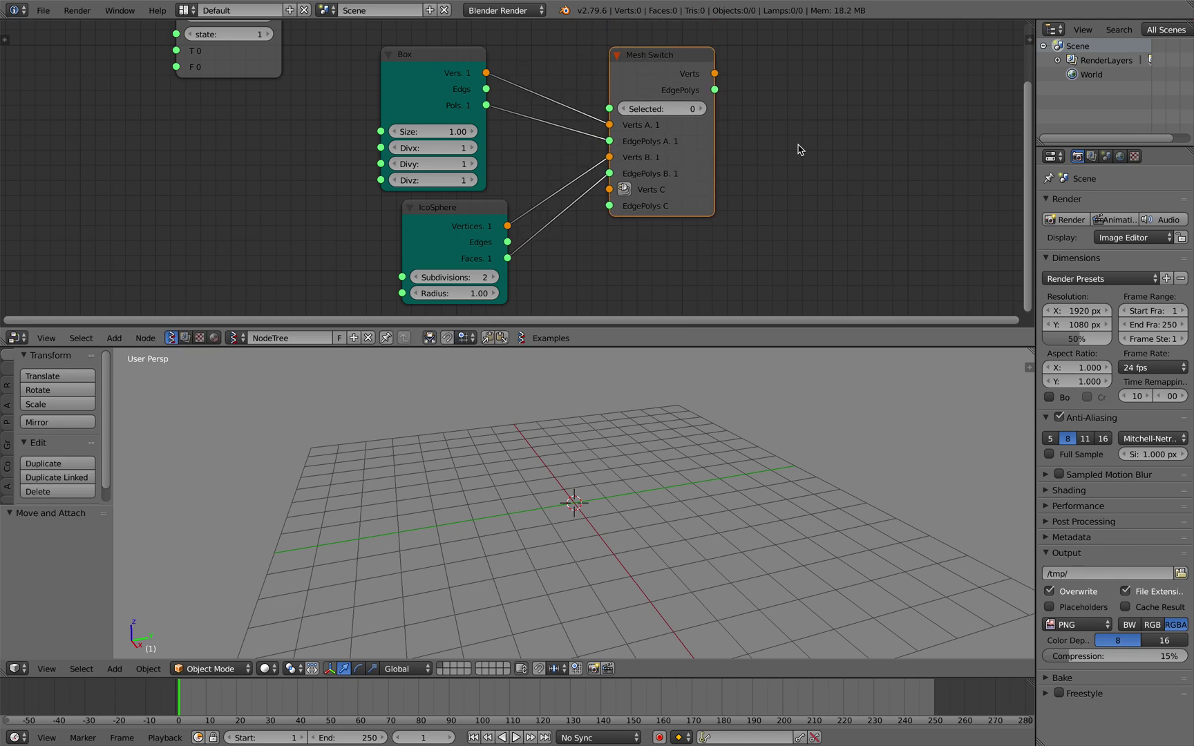
Add a Viewer Draw node and feed its vertices and edg_pol inputs from the Mesh Switch's Verts and EdgePolys outputs.
key("shift+a")
left_click(797, 142)
type("view")
key("Return")
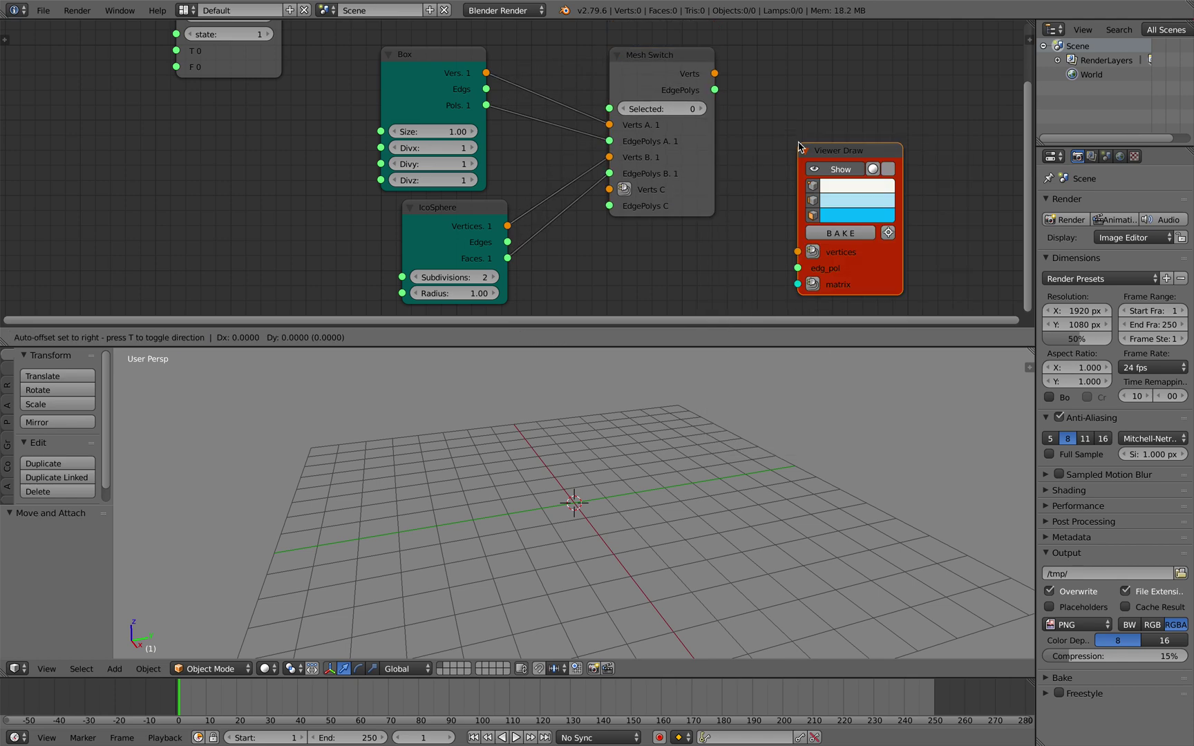
left_click(799, 121)
mouse_move(716, 74)
left_mouse_down()
mouse_move(809, 229)
mouse_move(716, 90)
left_mouse_up()
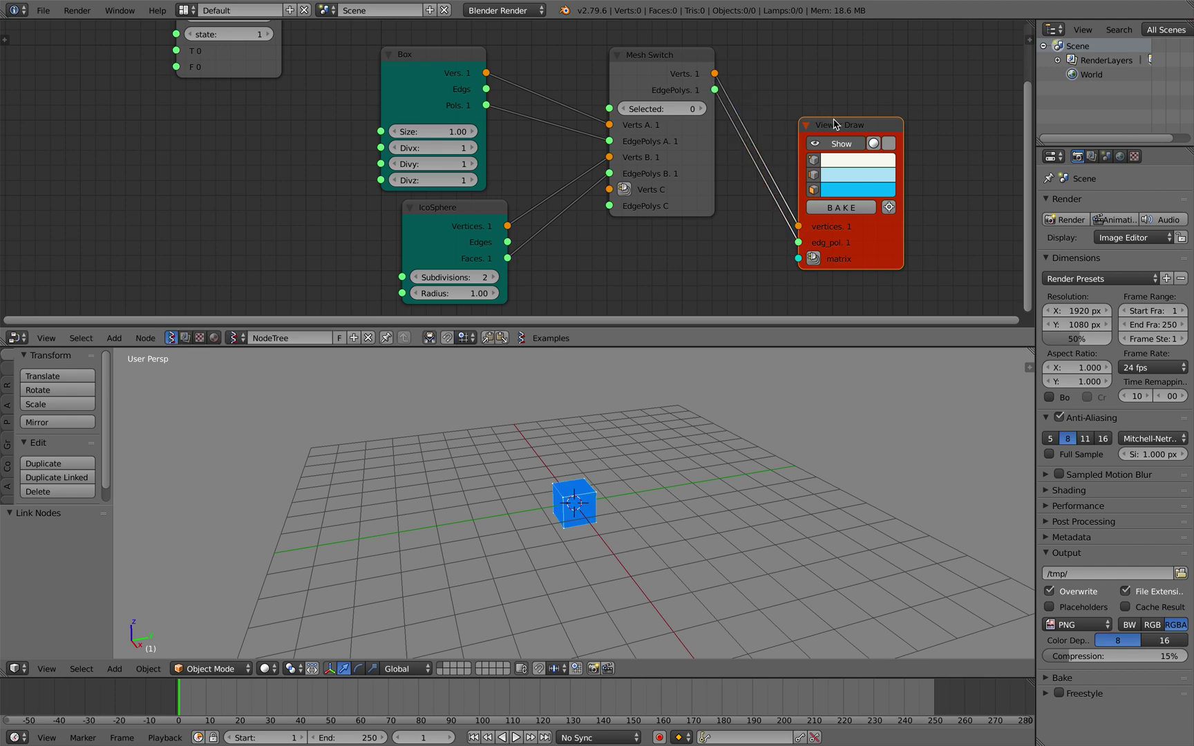
left_click_drag(794, 194, 793, 159)
Set the Box node's Size to 1.18 and its Divx and Divy to 3, and save the file.
scroll(715, 412, "up", 4)
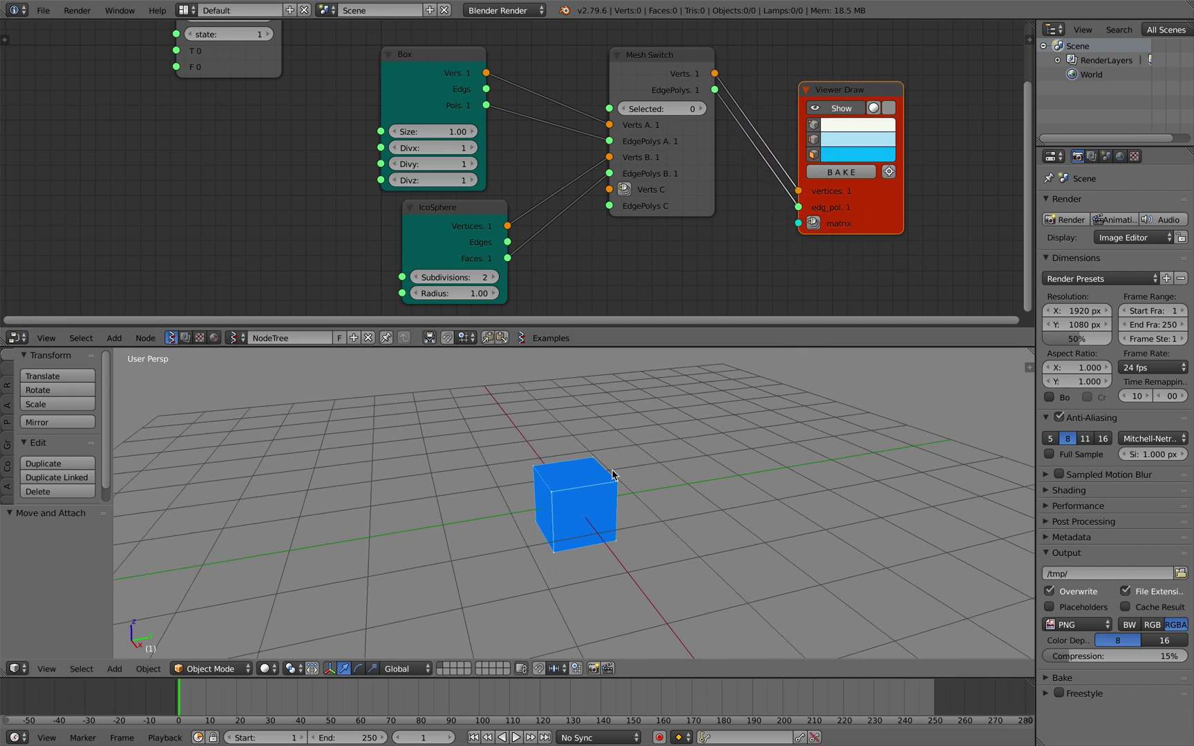
left_click_drag(450, 131, 473, 135)
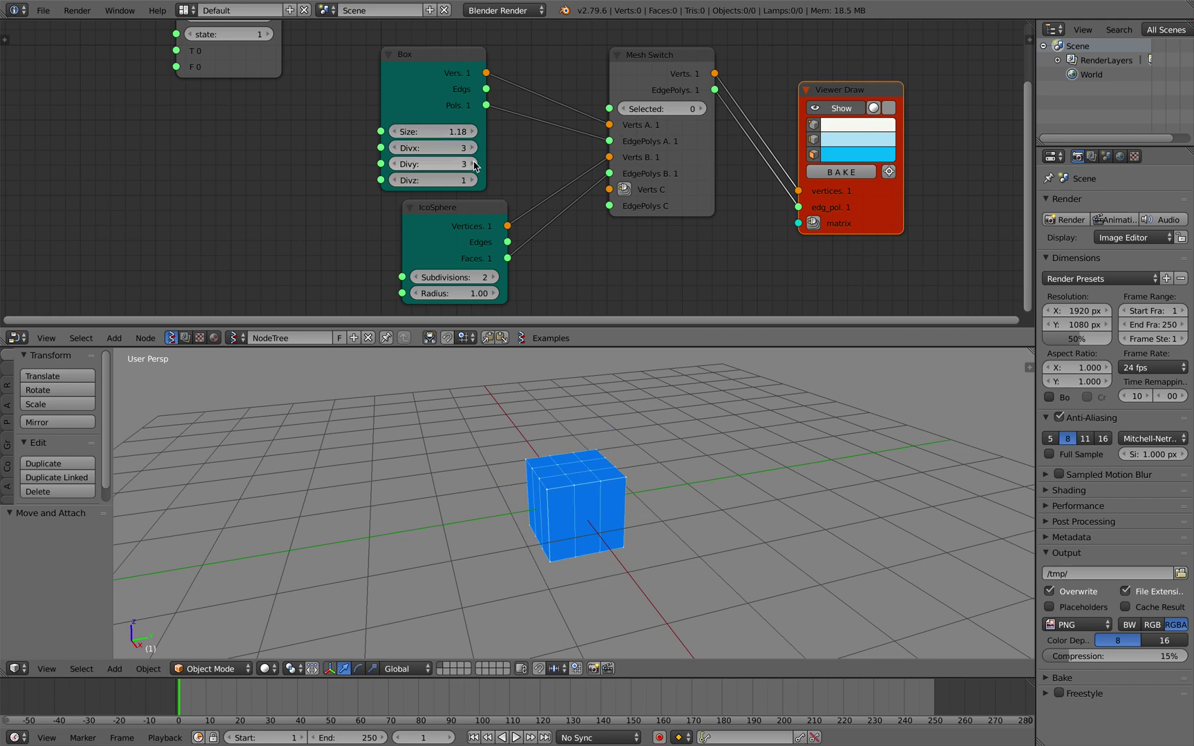
middle_click_drag(442, 409, 515, 419)
key("ctrl+s")
left_click(530, 409)
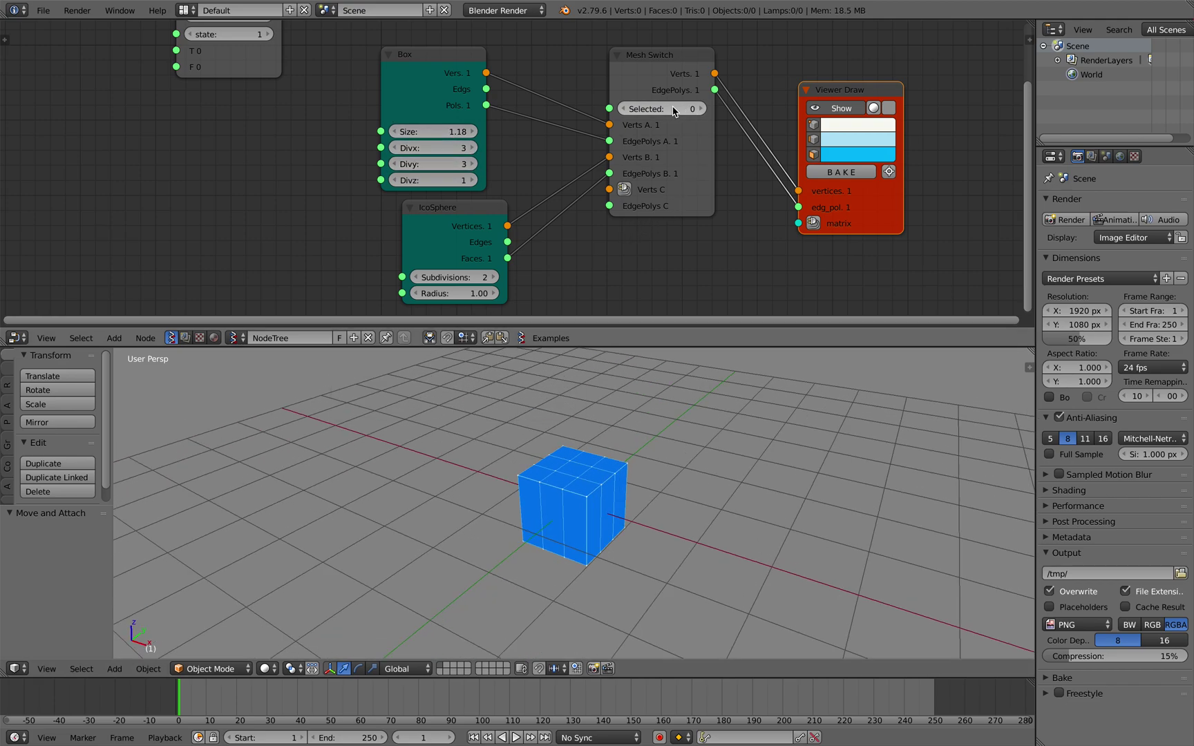
Toggle the Mesh Switch's Selected value between 0 and 1 to swap the displayed mesh, ending on 1.
left_click(700, 109)
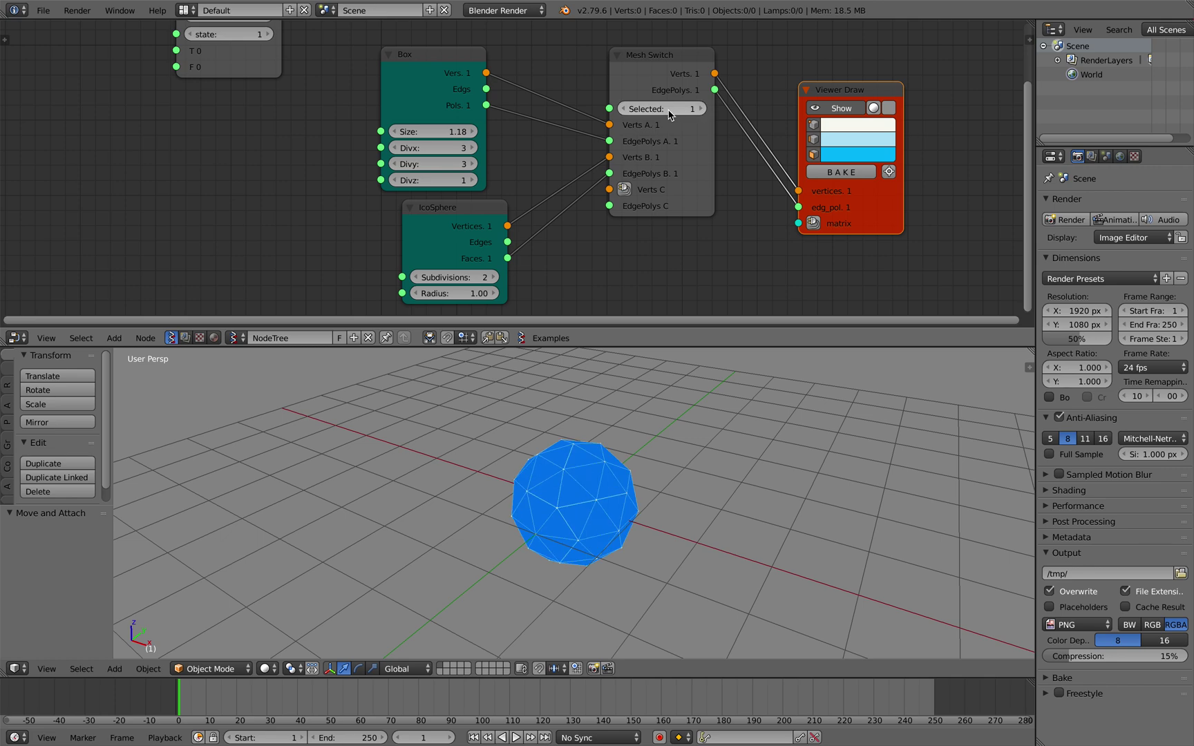
left_click(635, 109)
left_click(705, 126)
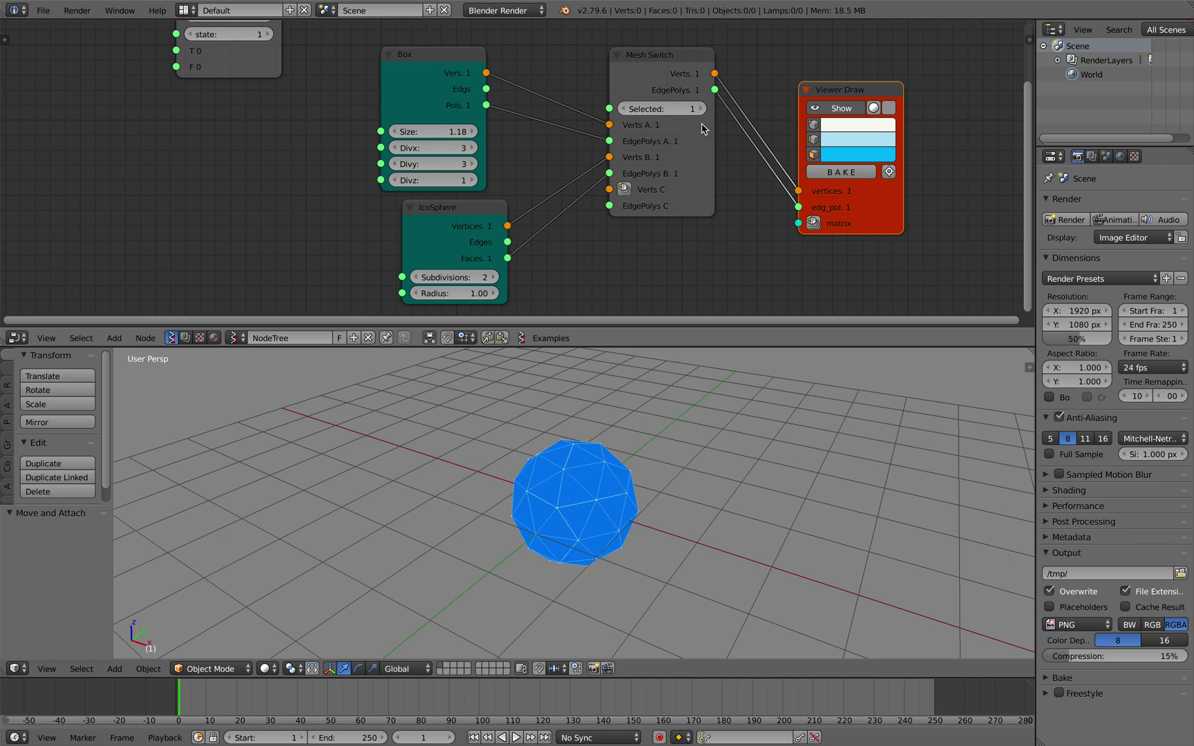
left_click(625, 109)
left_click(700, 109)
Set the IcoSphere node's Subdivisions to 3.
left_click(417, 278)
left_click(492, 278)
left_click(493, 277)
Add a Frame Info node beside the IcoSphere node.
key("shift+a")
left_click(278, 226)
type("fram")
key("Return")
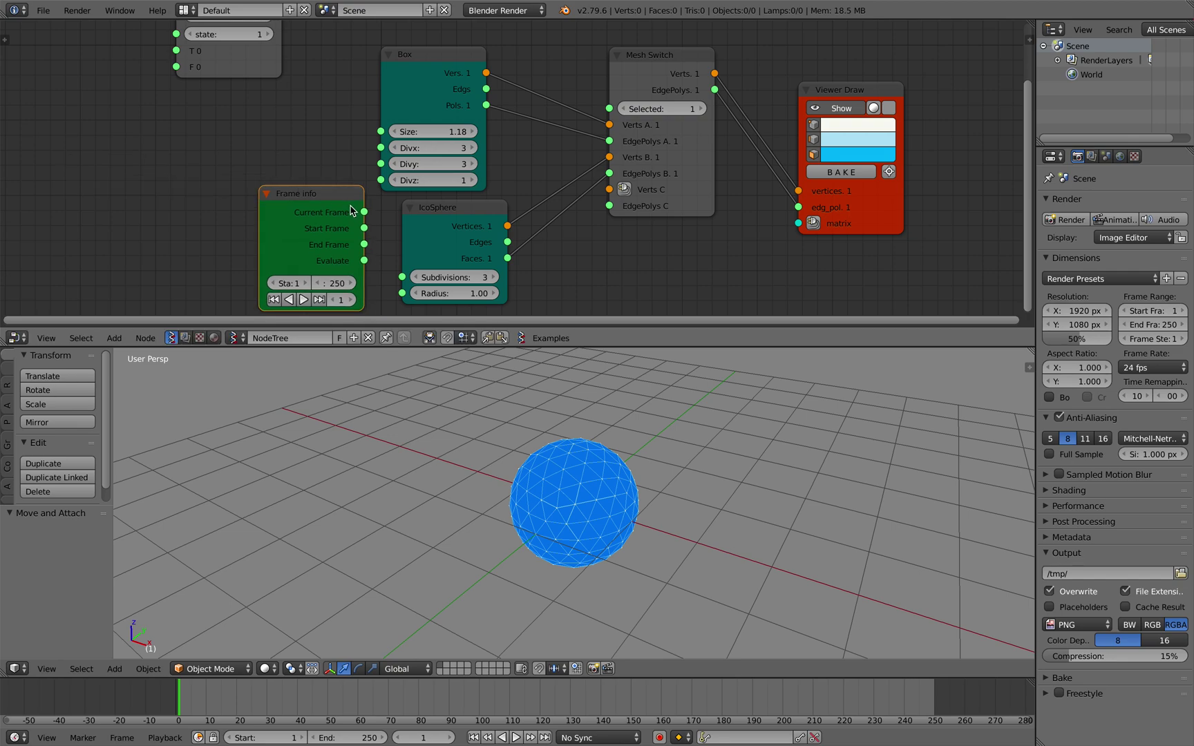
Drive the Mesh Switch's Selected input with the Frame Info's Current Frame output, and save the file.
left_click_drag(364, 212, 609, 109)
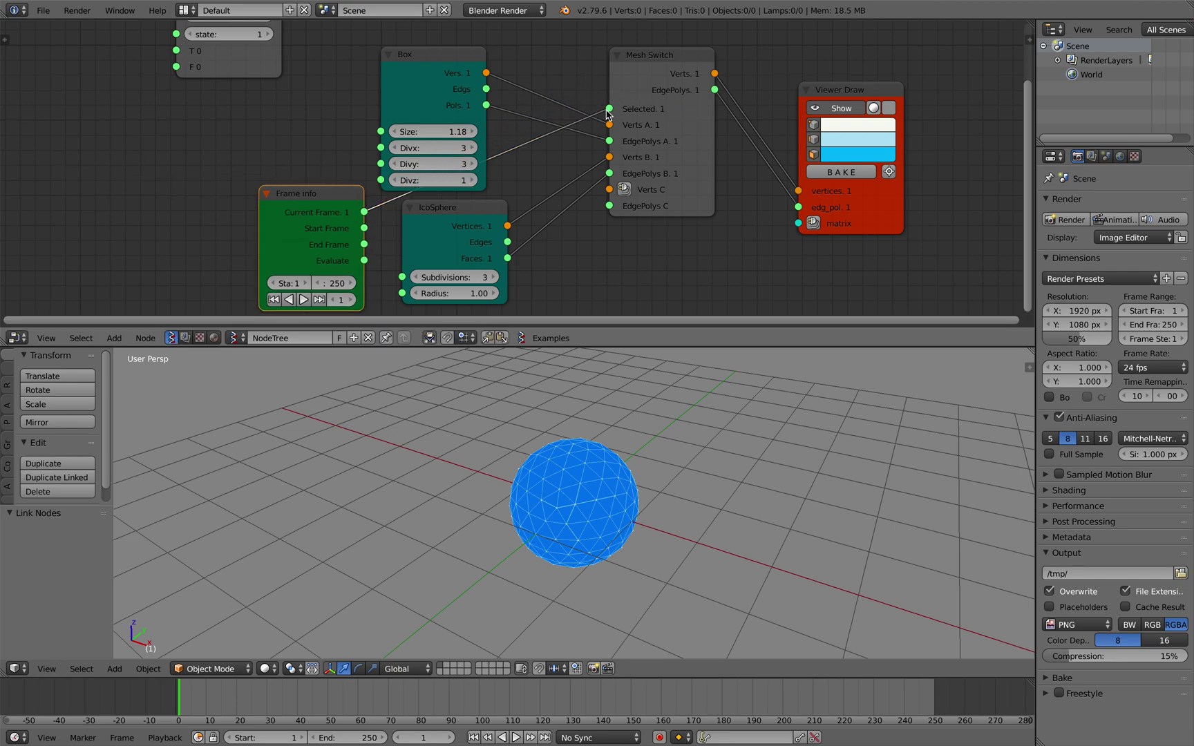
key("ctrl+s")
left_click(608, 112)
Play the animation and examine how the displayed mesh alternates from frame to frame in the 3D view.
key("alt+a")
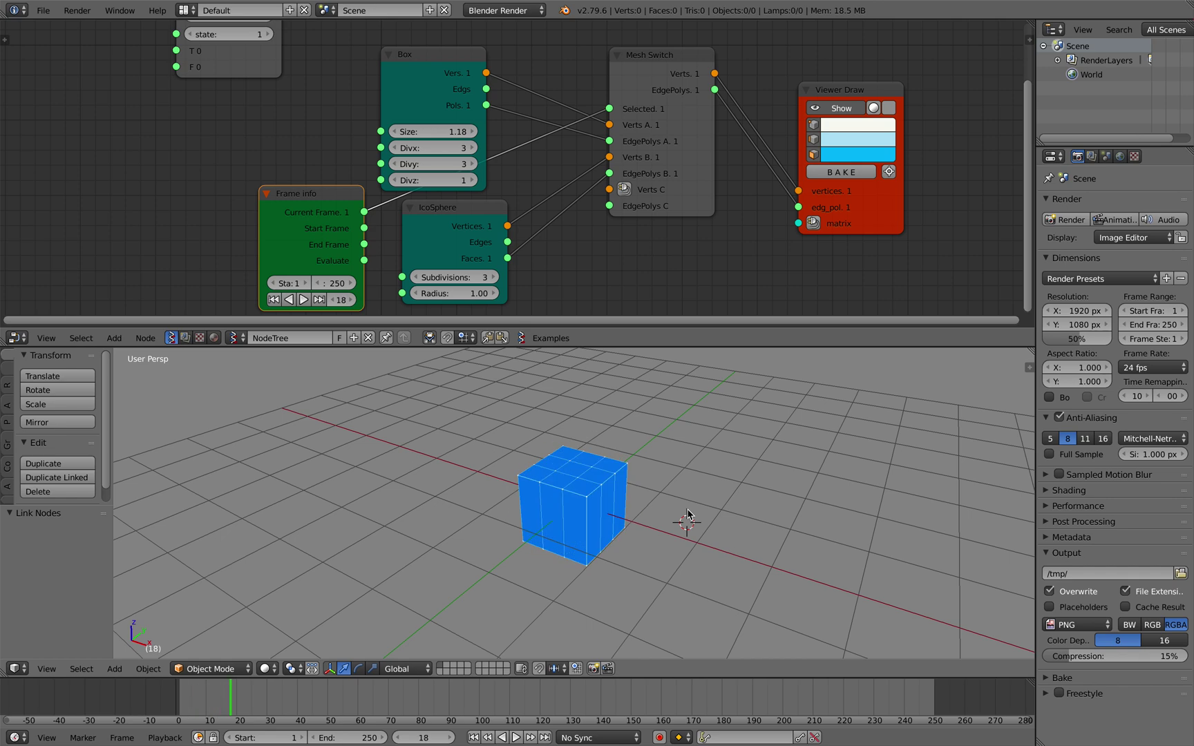
scroll(684, 496, "left", 5)
left_click(684, 496)
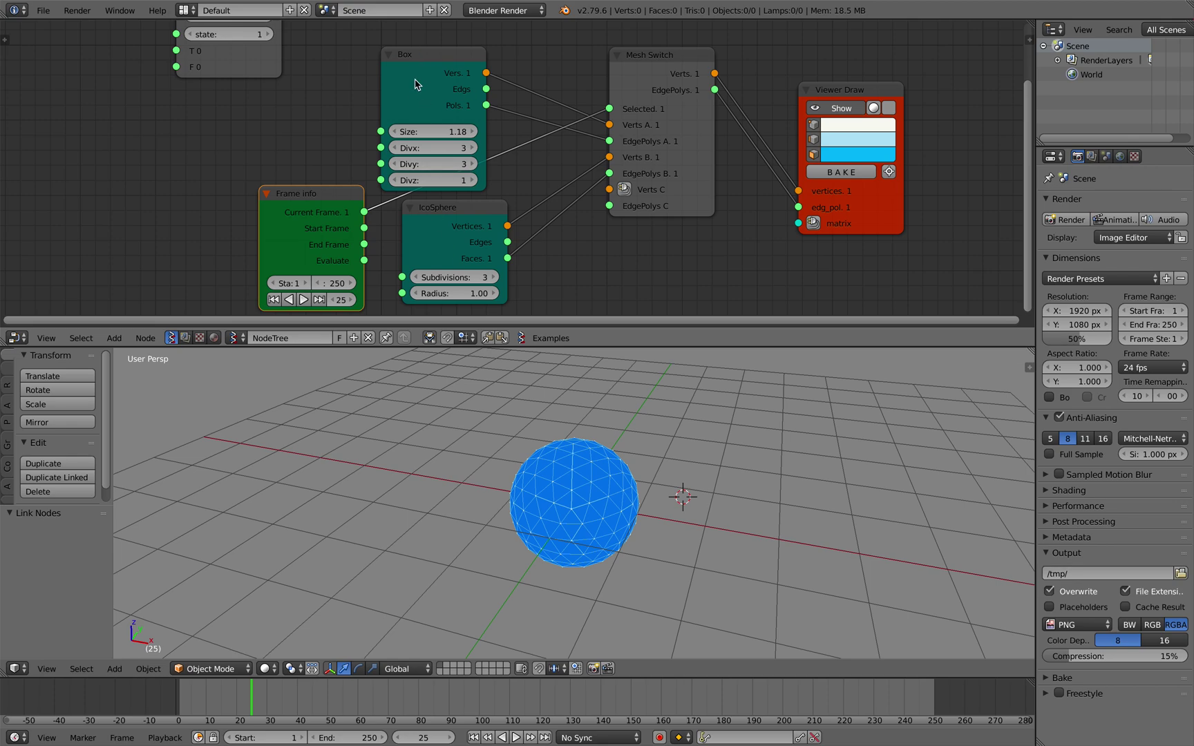
Shift the Mesh Switch node slightly down and add a Cylinder node near the IcoSphere node.
scroll(419, 101, "down", 3)
left_click_drag(683, 185, 696, 250)
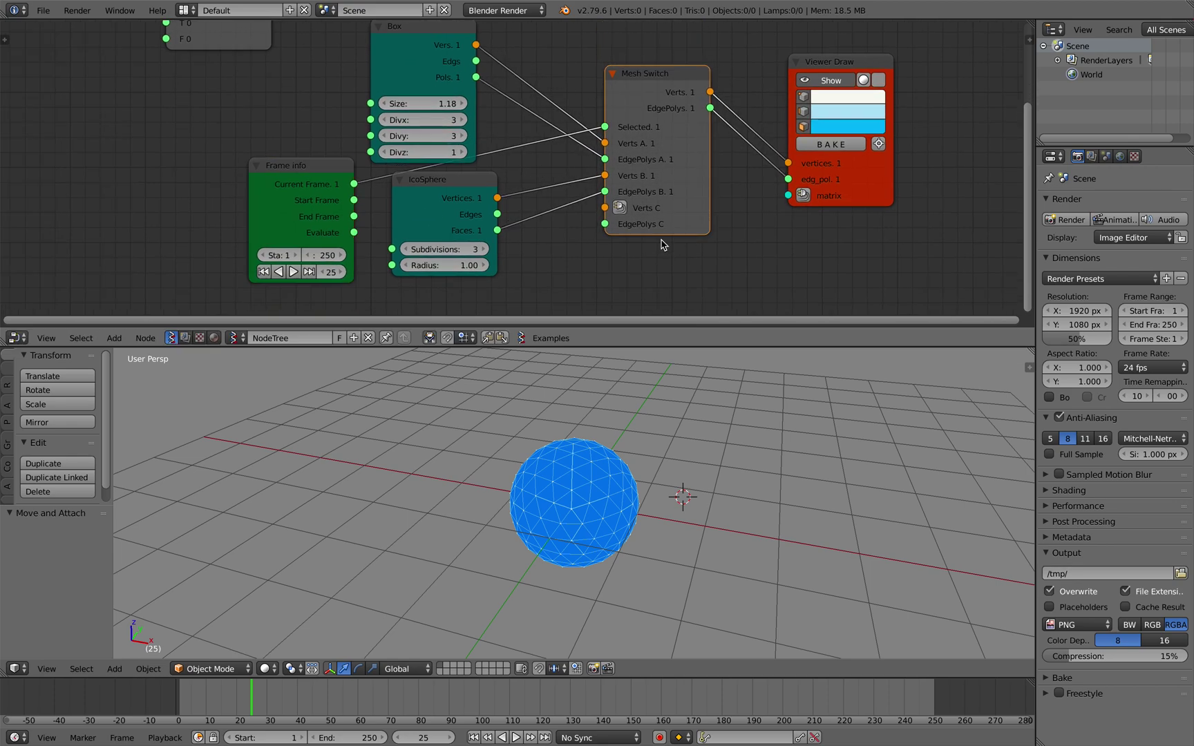
key("alt+space")
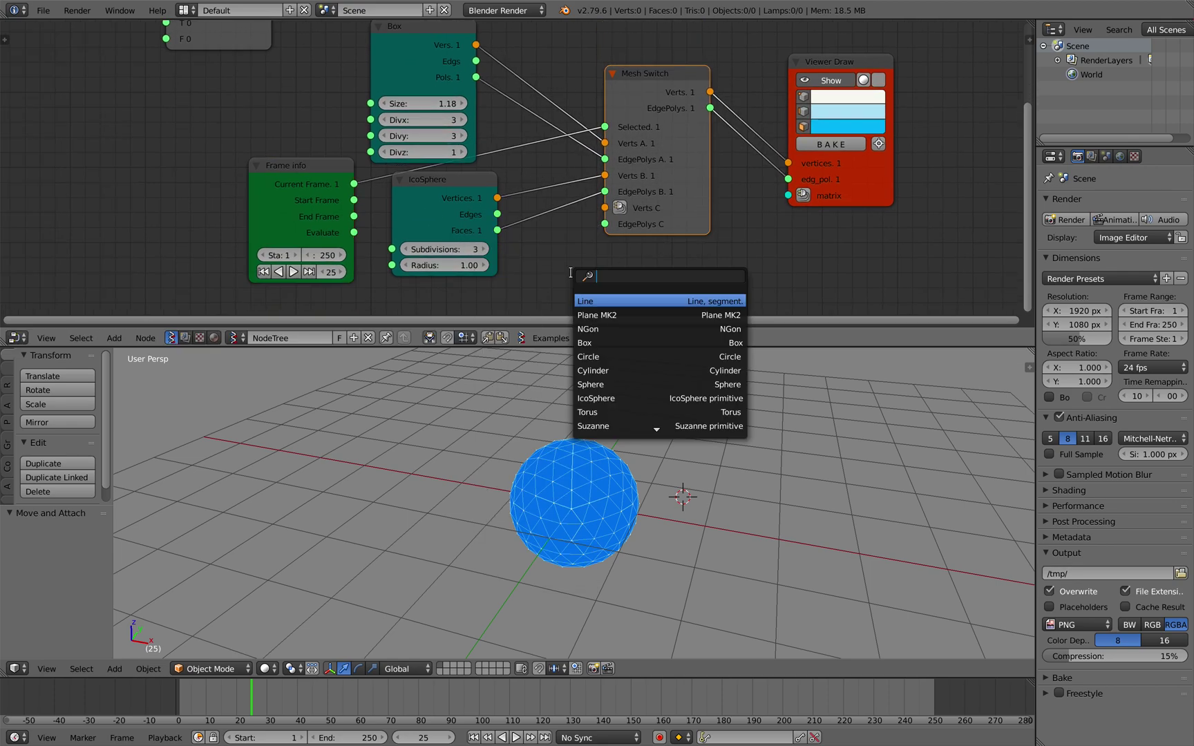
type("cyl")
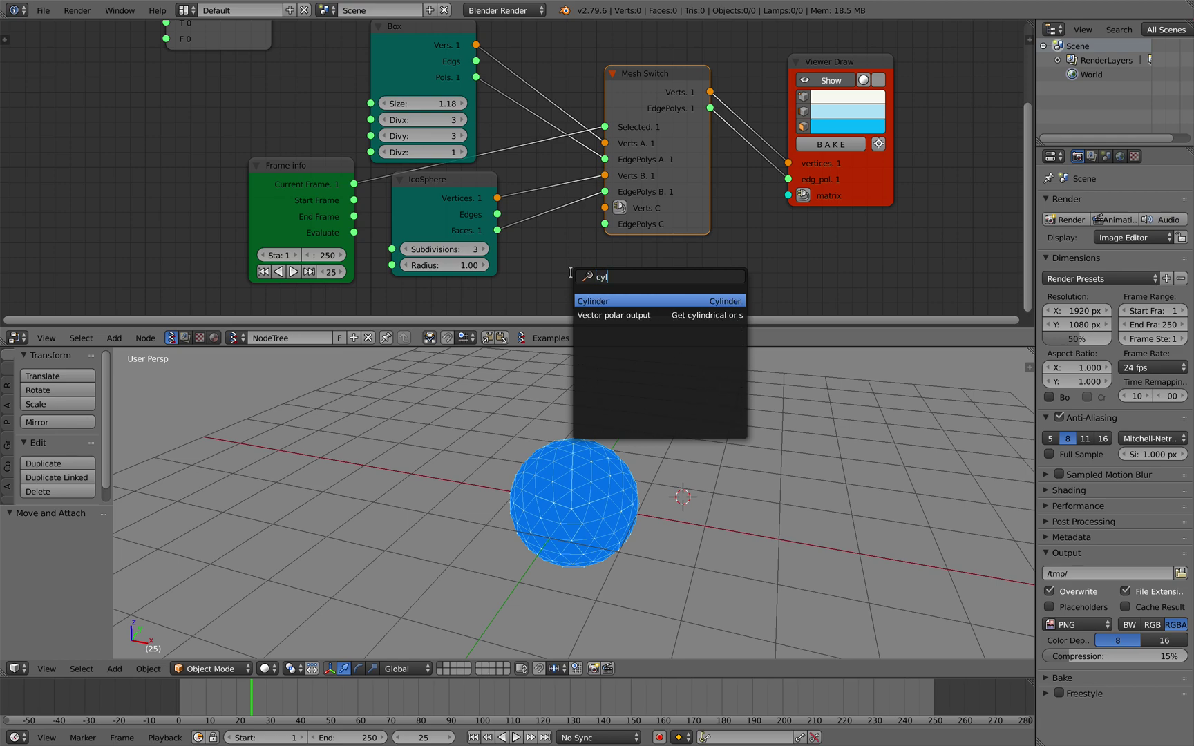
key("Return")
left_click(536, 272)
scroll(536, 272, "down", 2)
Connect the Cylinder's Vertices to the Mesh Switch's Verts C and its Polygons to EdgePolys C, spacing the nodes apart.
left_click_drag(626, 258, 589, 173)
left_click_drag(594, 230, 639, 208)
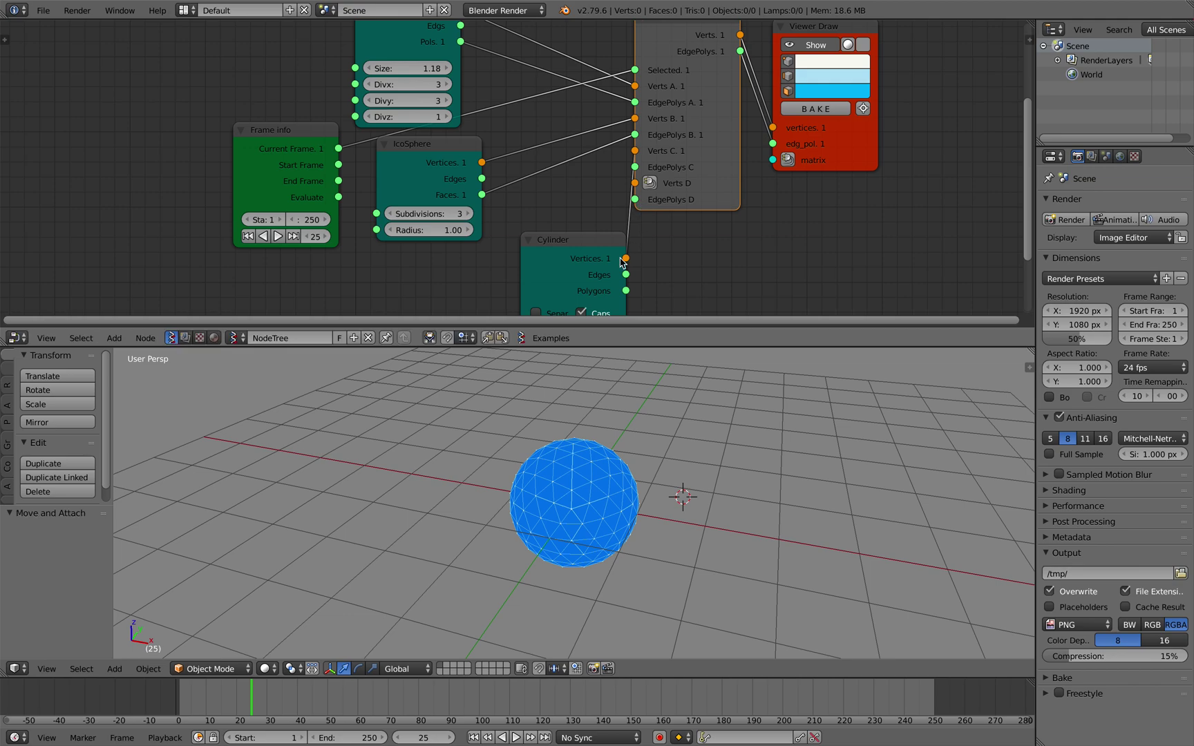
left_click_drag(627, 294, 635, 167)
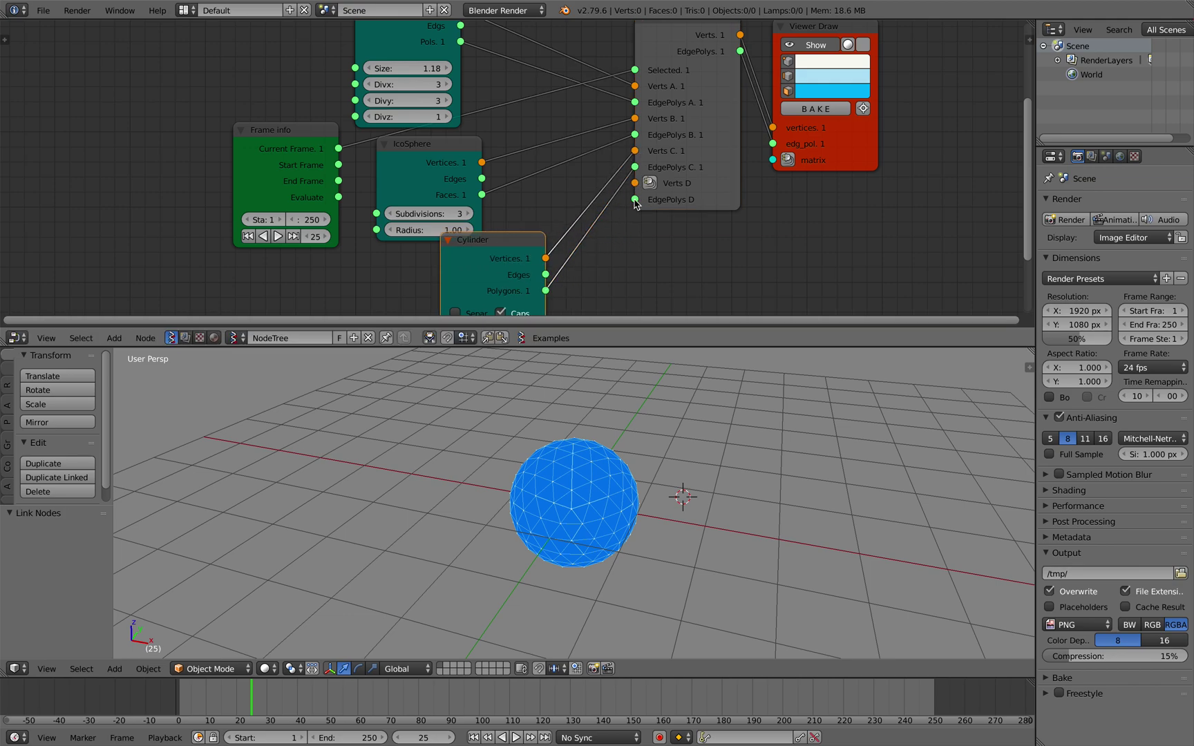
Advance frame by frame to frame 38 and examine how the 3D view cycles through the connected meshes.
key("Right")
key("Right")
key("Right")
key("Right")
key("Right")
key("Right")
key("Right")
key("Right")
key("Right")
key("Right")
key("Right")
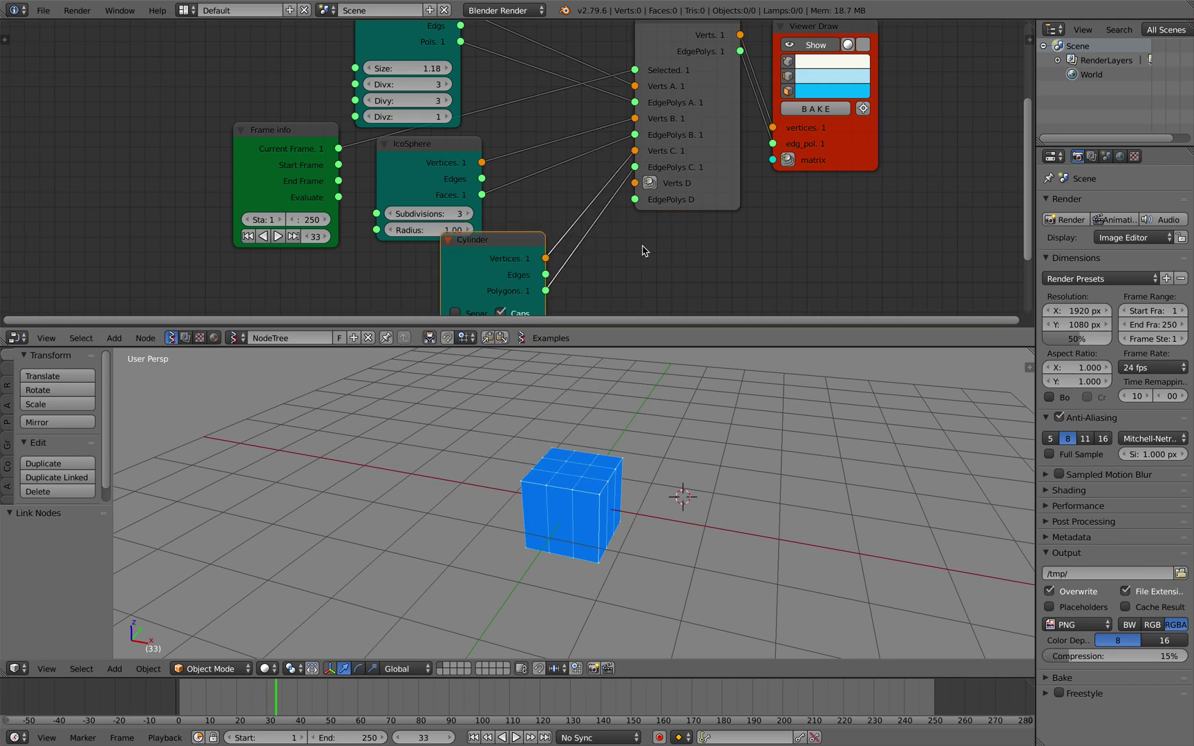
key("Right")
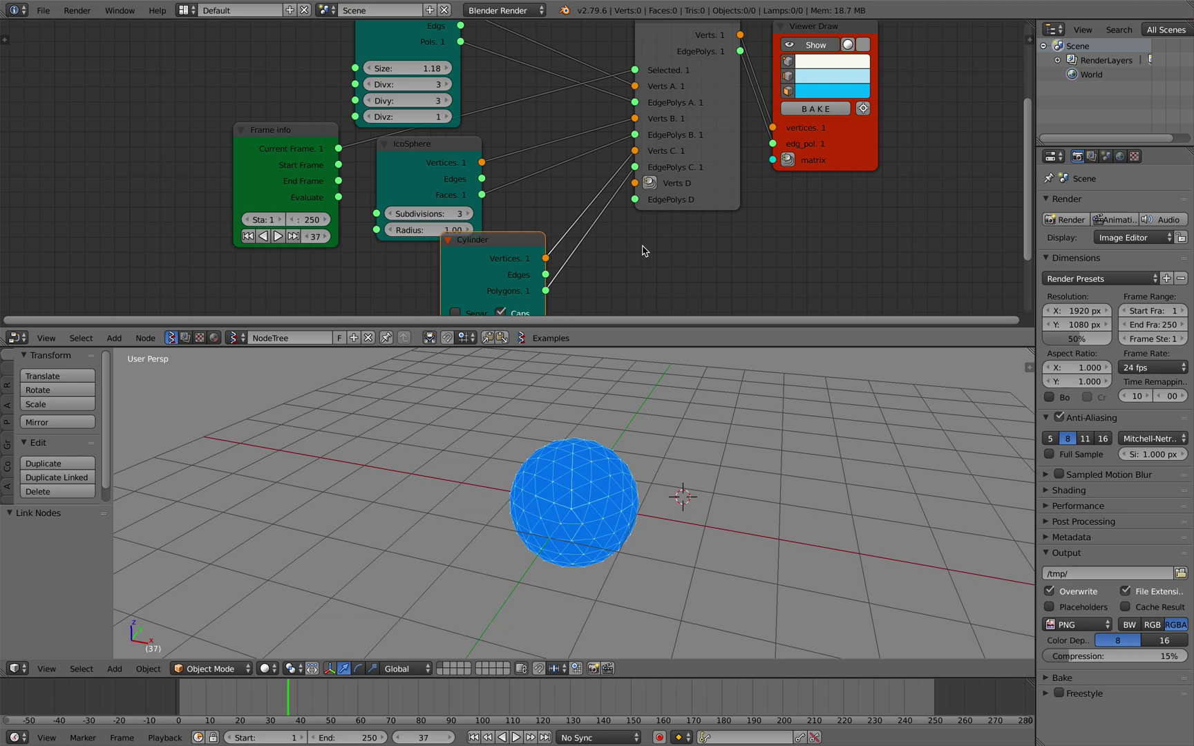
key("Right")
scroll(638, 247, "left", 1)
scroll(660, 410, "up", 5)
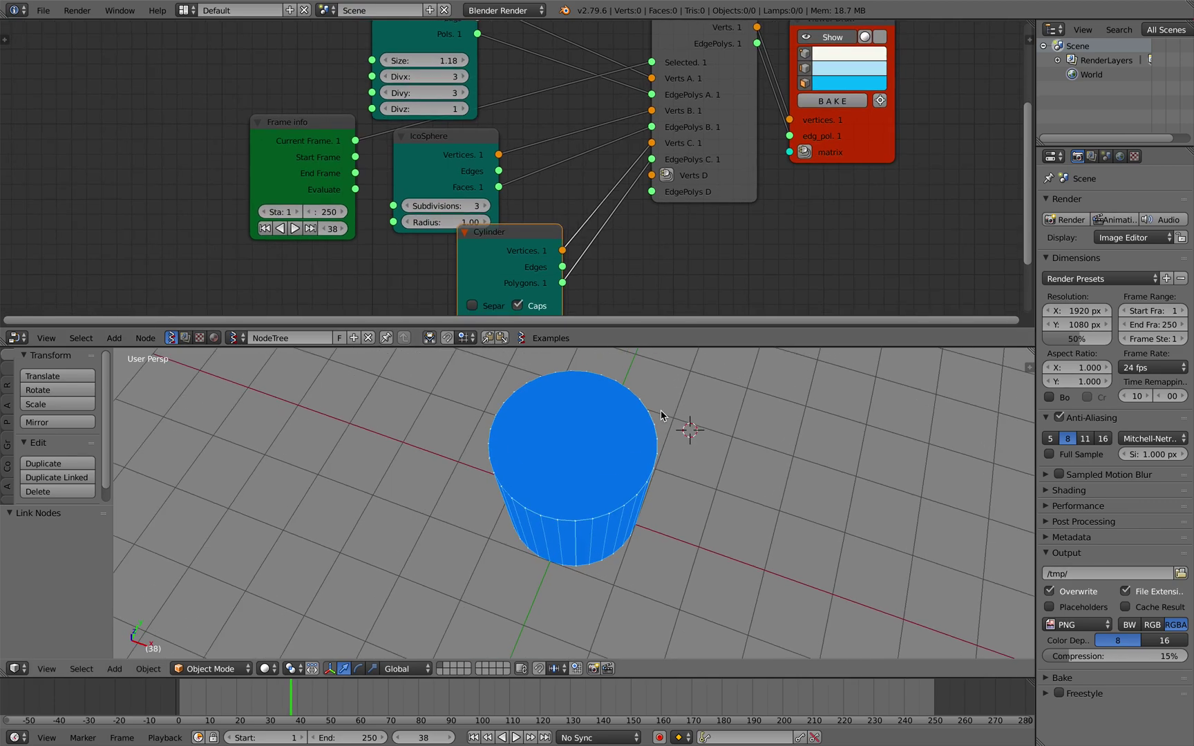
Set the Cylinder node's Radius Top to 0.
scroll(658, 402, "down", 4)
scroll(608, 245, "down", 5)
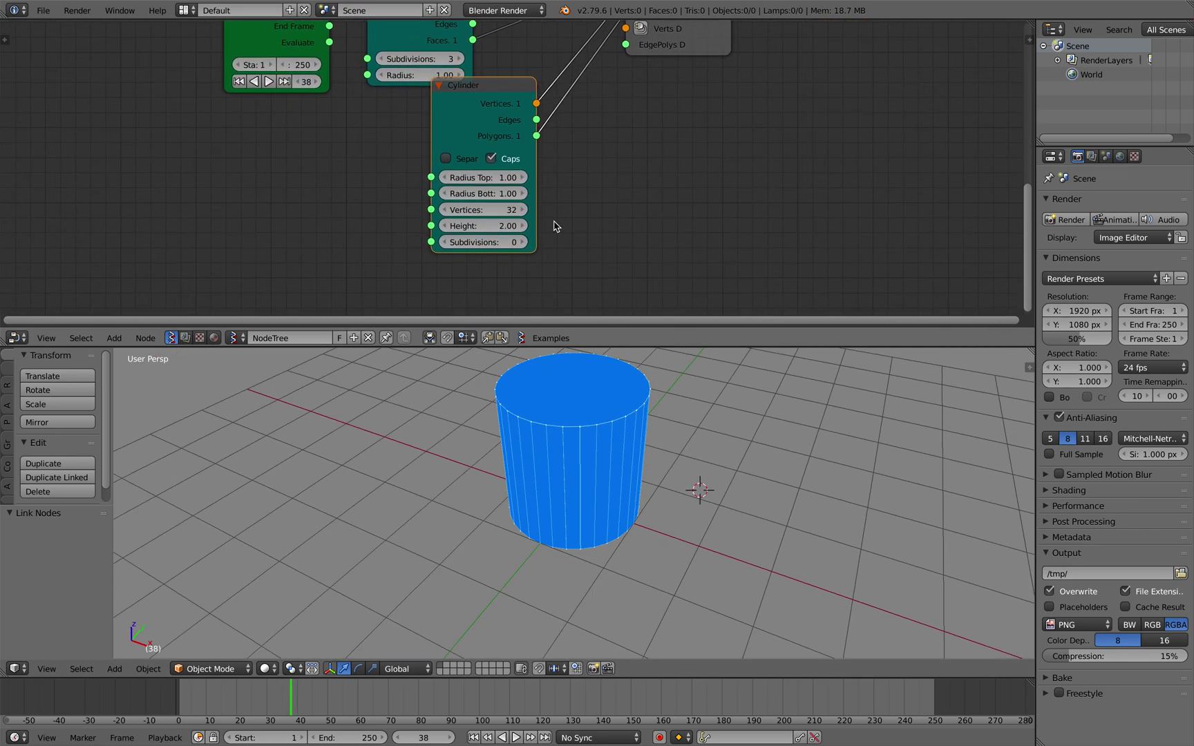
left_click_drag(515, 196, 552, 196)
left_click(505, 176)
type("0")
key("Tab")
key("Return")
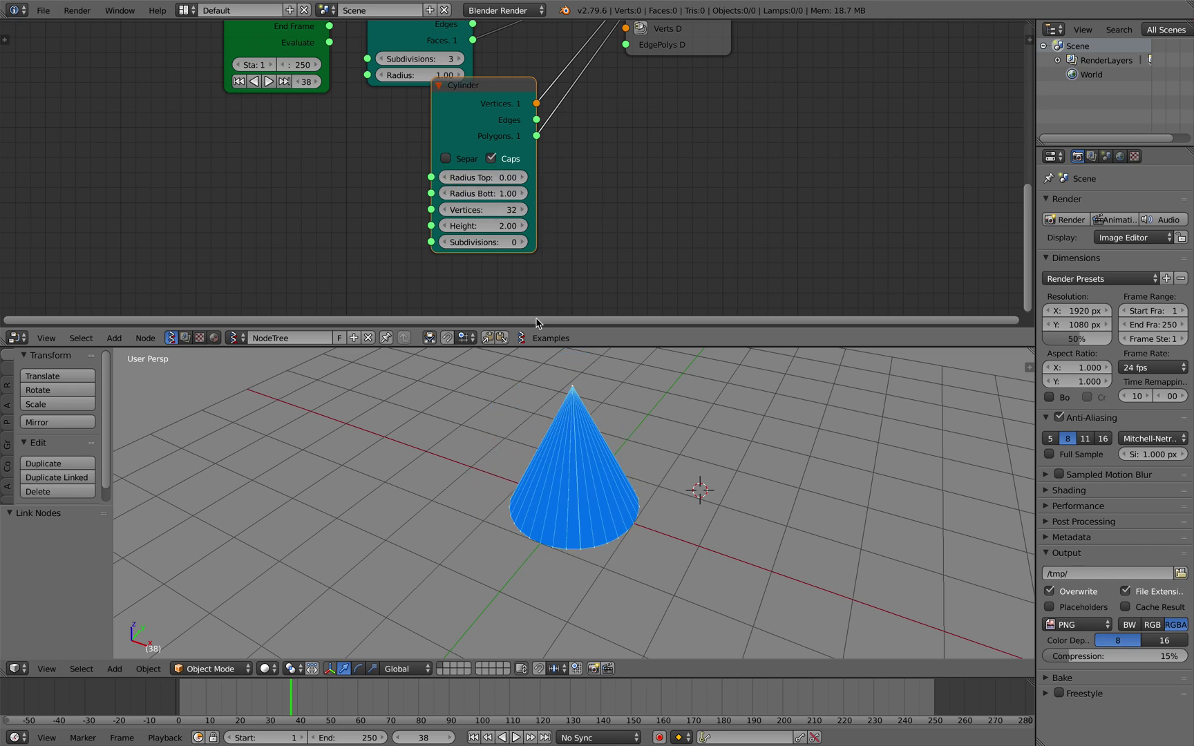
Set the Cylinder node's Radius Top to 0.18 to form a truncated cone.
scroll(557, 443, "up", 3)
left_click_drag(501, 180, 513, 179)
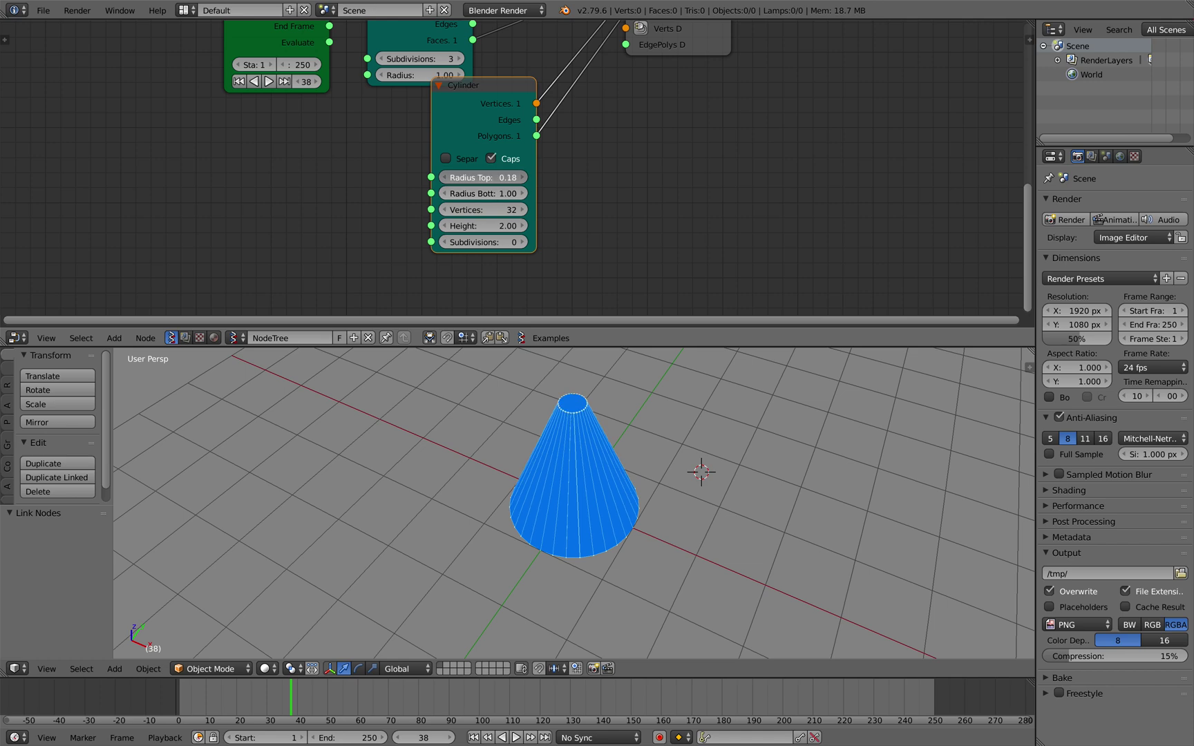
scroll(604, 452, "down", 5)
middle_click_drag(602, 453, 602, 451)
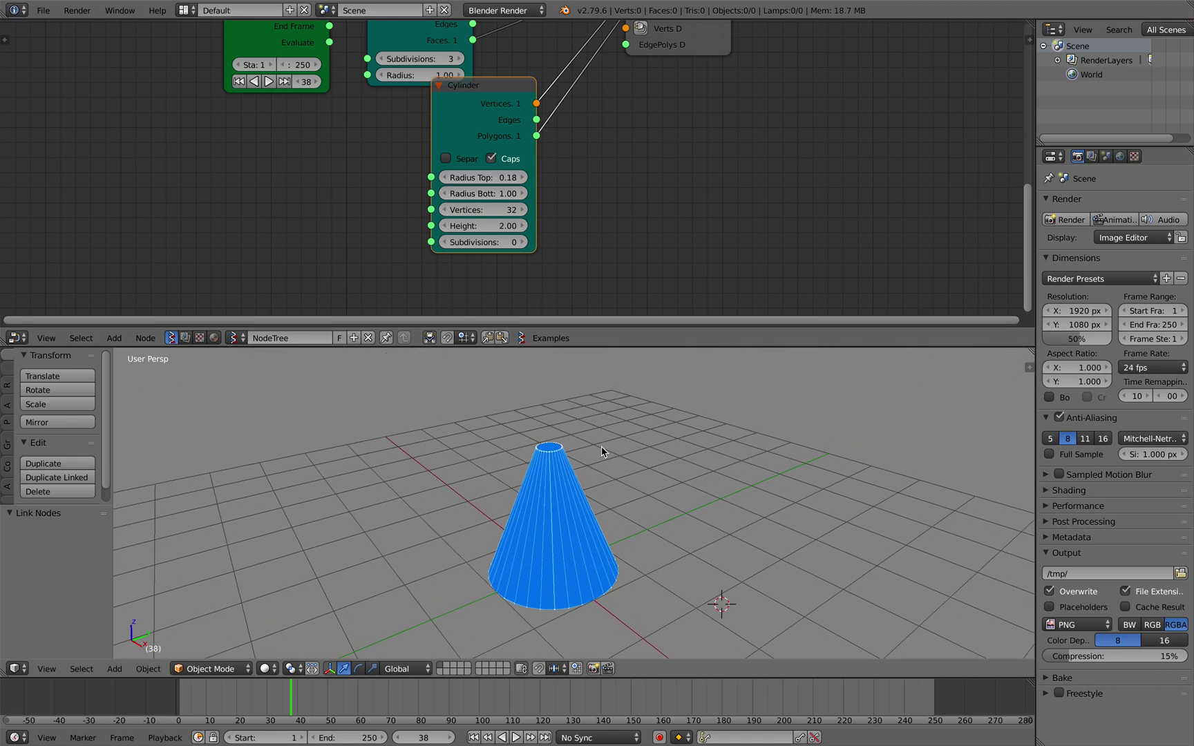
Set the Cylinder node's Vertices to 10 and save the file.
middle_click_drag(715, 53, 712, 24)
left_click(490, 181)
type("1")
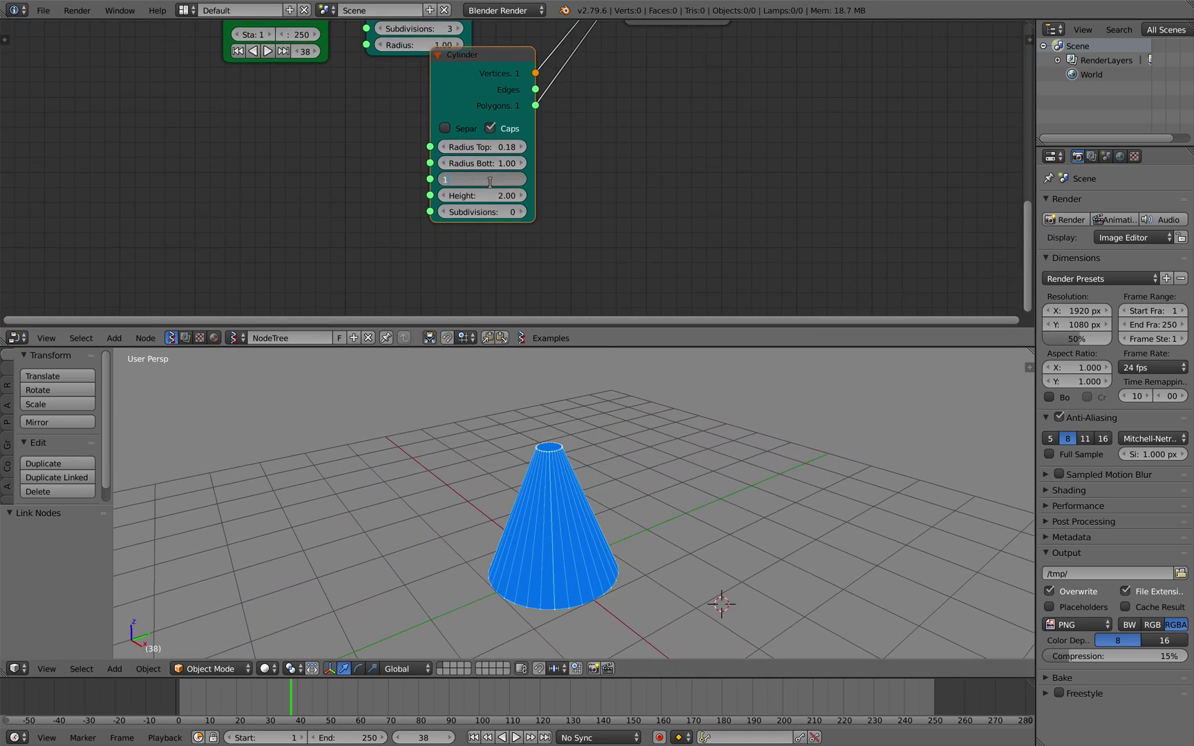
type("0")
key("Return")
scroll(623, 382, "up", 5)
scroll(662, 228, "up", 6)
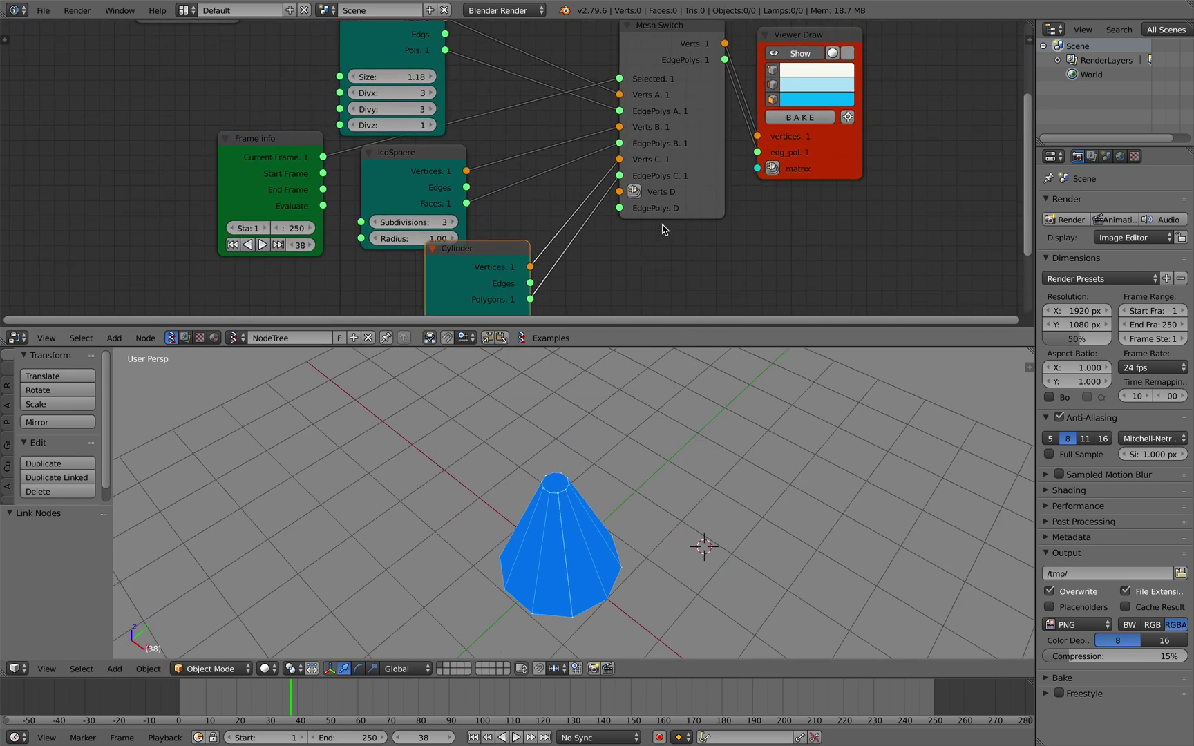
scroll(662, 230, "down", 4)
key("ctrl+s")
left_click(662, 229)
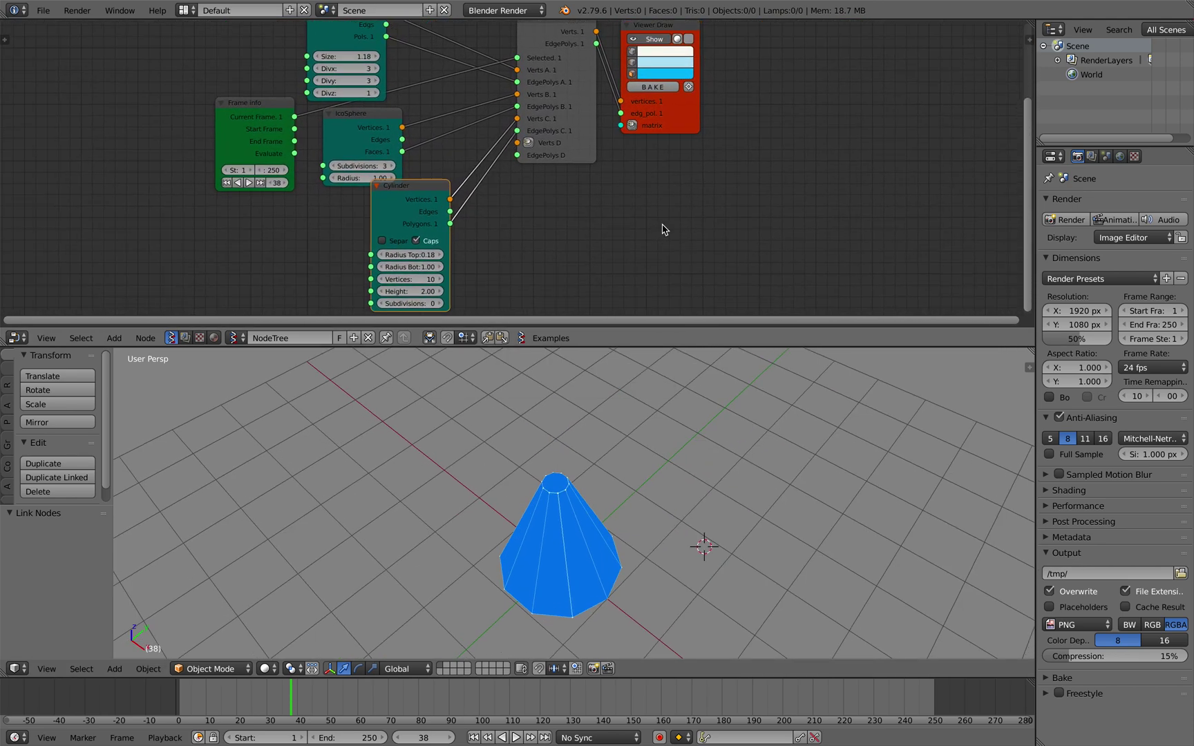
Move the Mesh Switch node slightly down and the Viewer Draw node farther away from it.
scroll(662, 229, "up", 3)
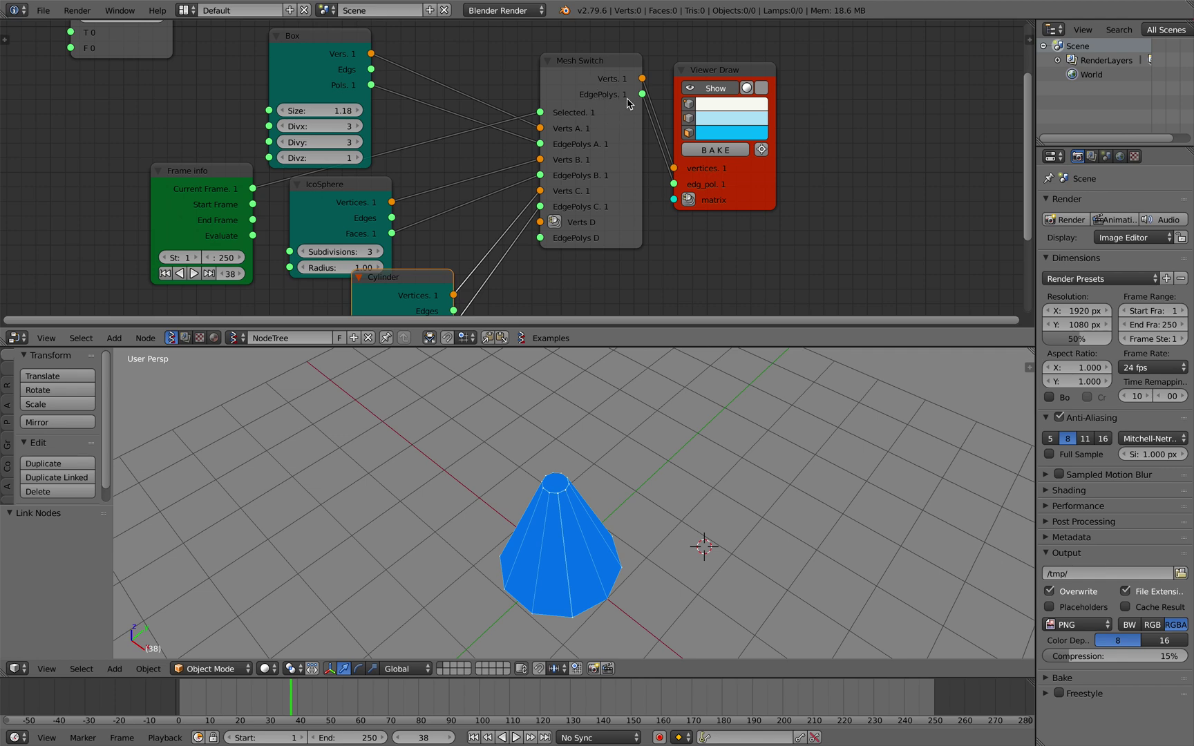
left_click_drag(597, 80, 598, 101)
left_click_drag(696, 66, 744, 74)
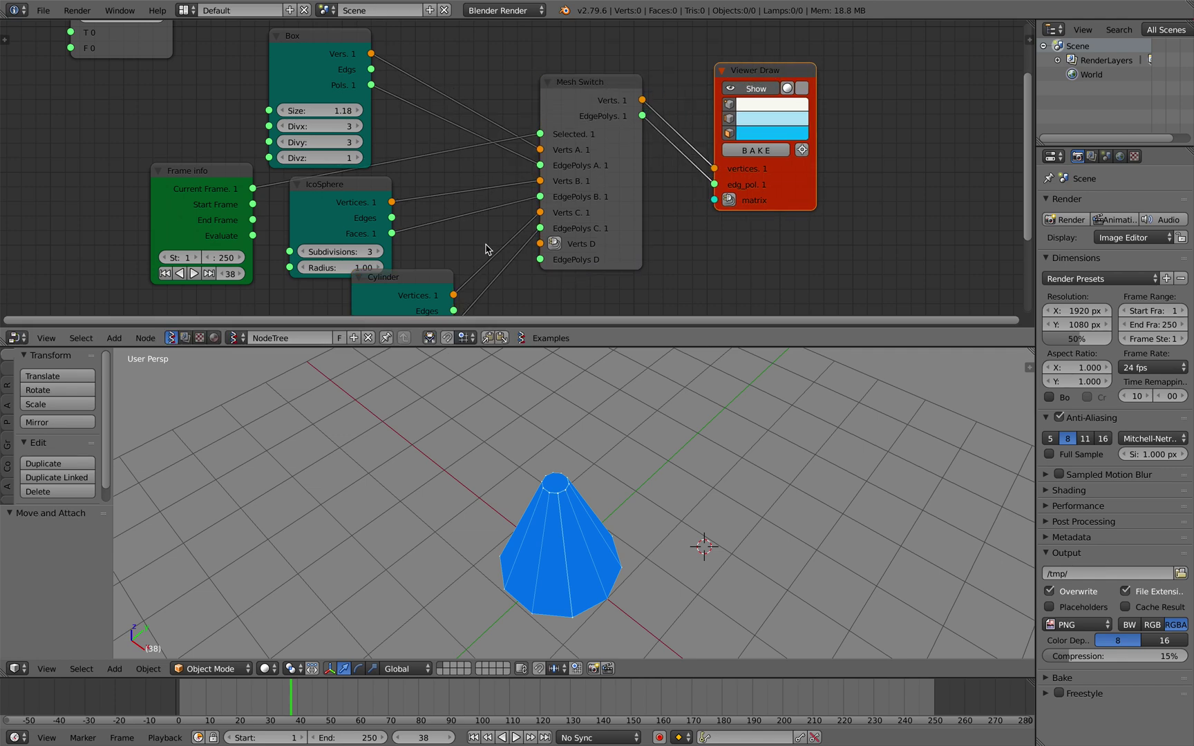
Connect the Cylinder's Edges to the Mesh Switch's EdgePolys C and play the animation to preview the edge-only mesh.
scroll(486, 250, "down", 5)
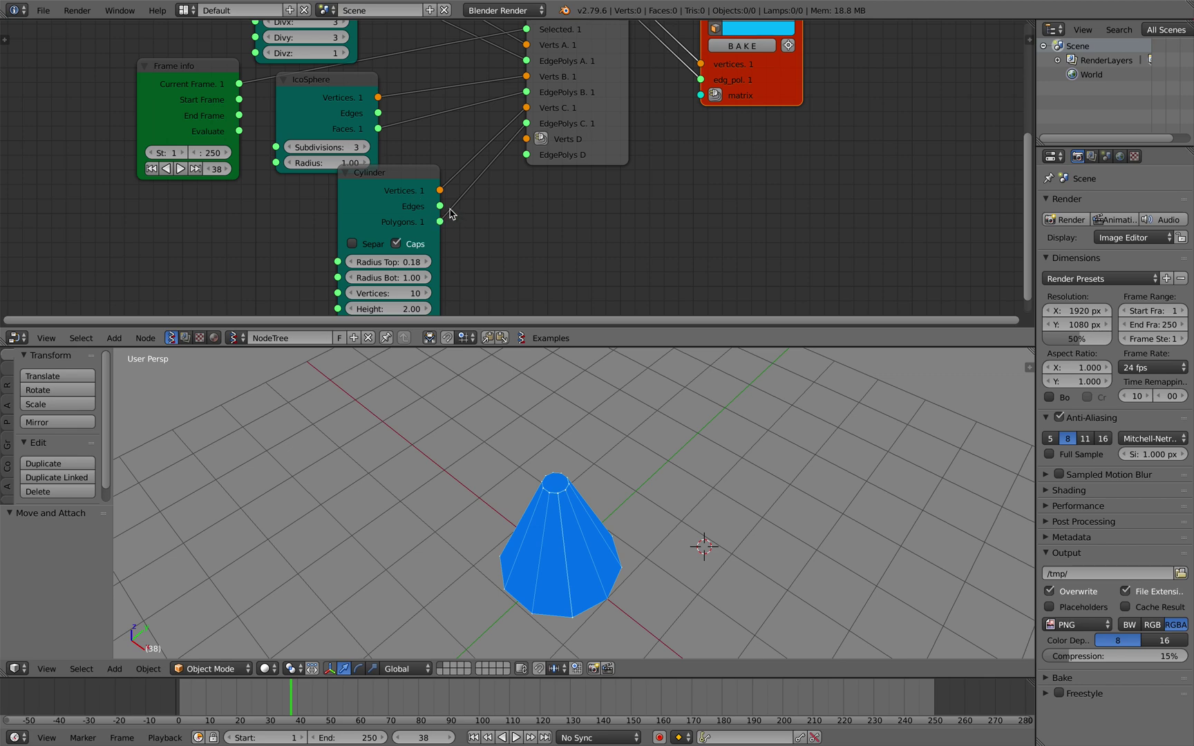
left_click_drag(442, 209, 442, 208)
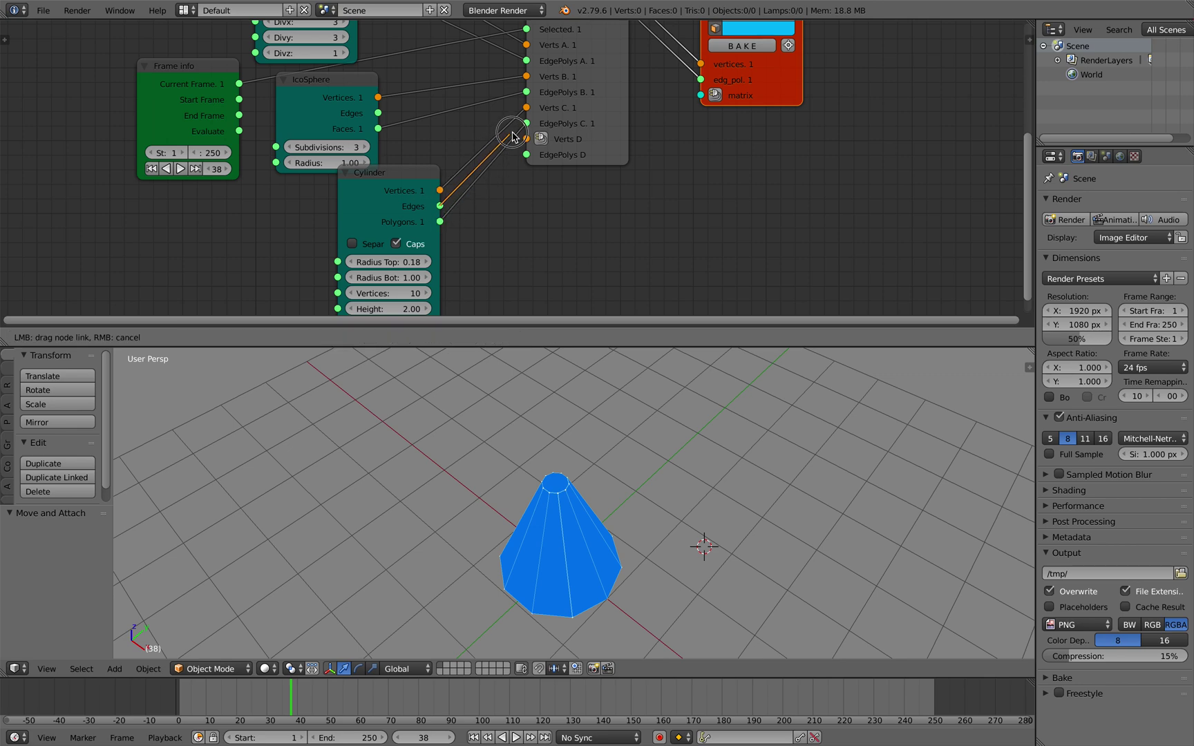
left_click_drag(513, 136, 526, 138)
middle_click_drag(584, 413, 583, 412)
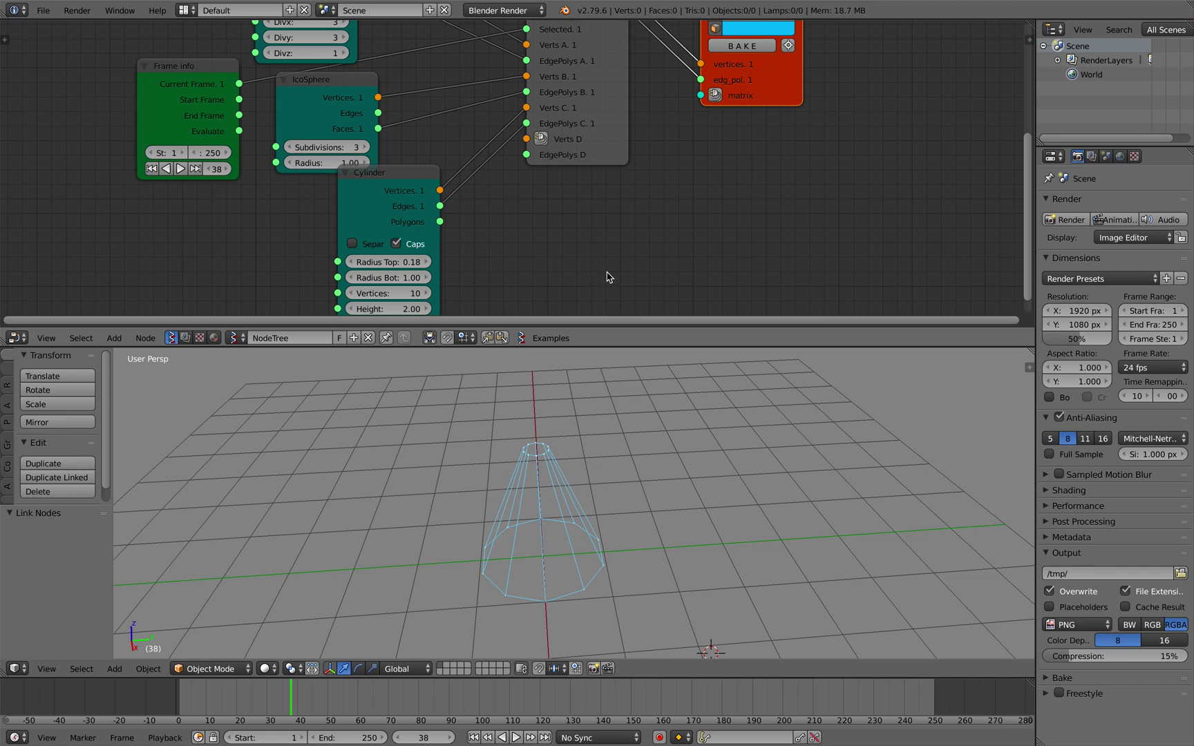
key("alt+a")
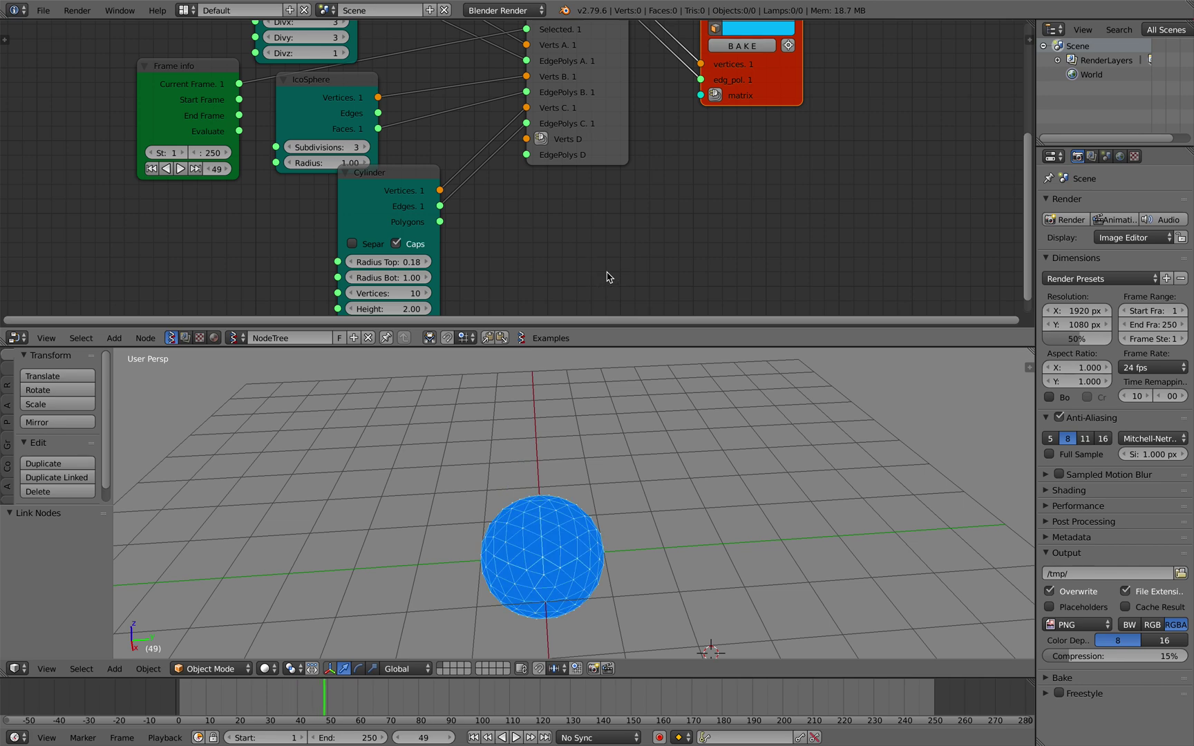
scroll(574, 231, "up", 3)
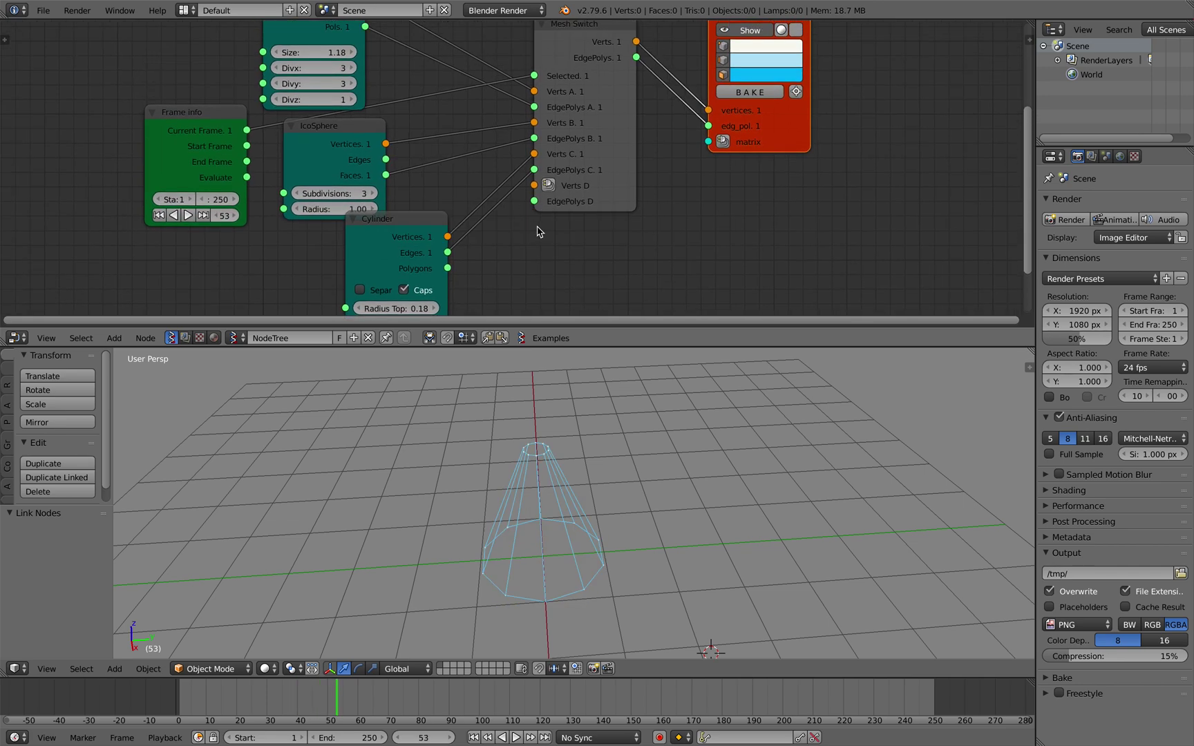
Connect the Cylinder's Polygons to the Mesh Switch's EdgePolys C and save the file.
left_click_drag(456, 262, 532, 172)
key("ctrl+s")
left_click(575, 226)
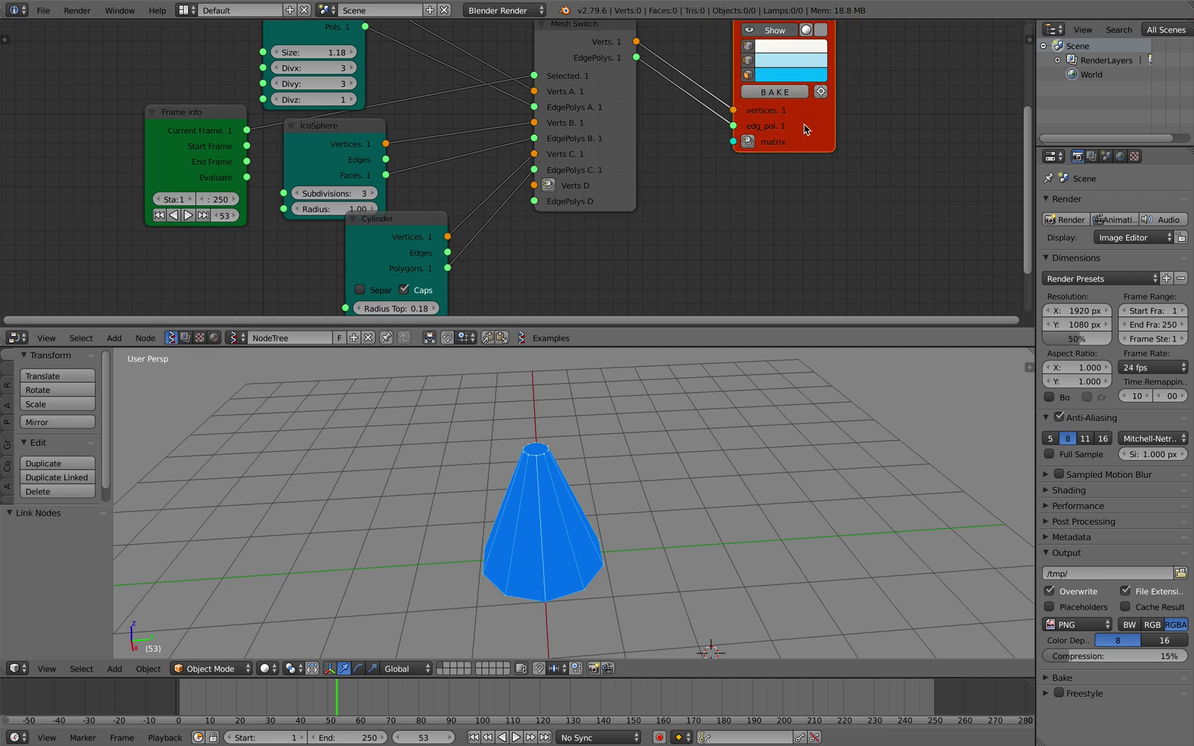
Move the Viewer Draw node well to the right of the Mesh Switch to free up space, and save the file.
left_click_drag(804, 125, 931, 88)
scroll(931, 88, "left", 4)
scroll(930, 88, "up", 2)
scroll(931, 88, "right", 4)
scroll(647, 204, "right", 2)
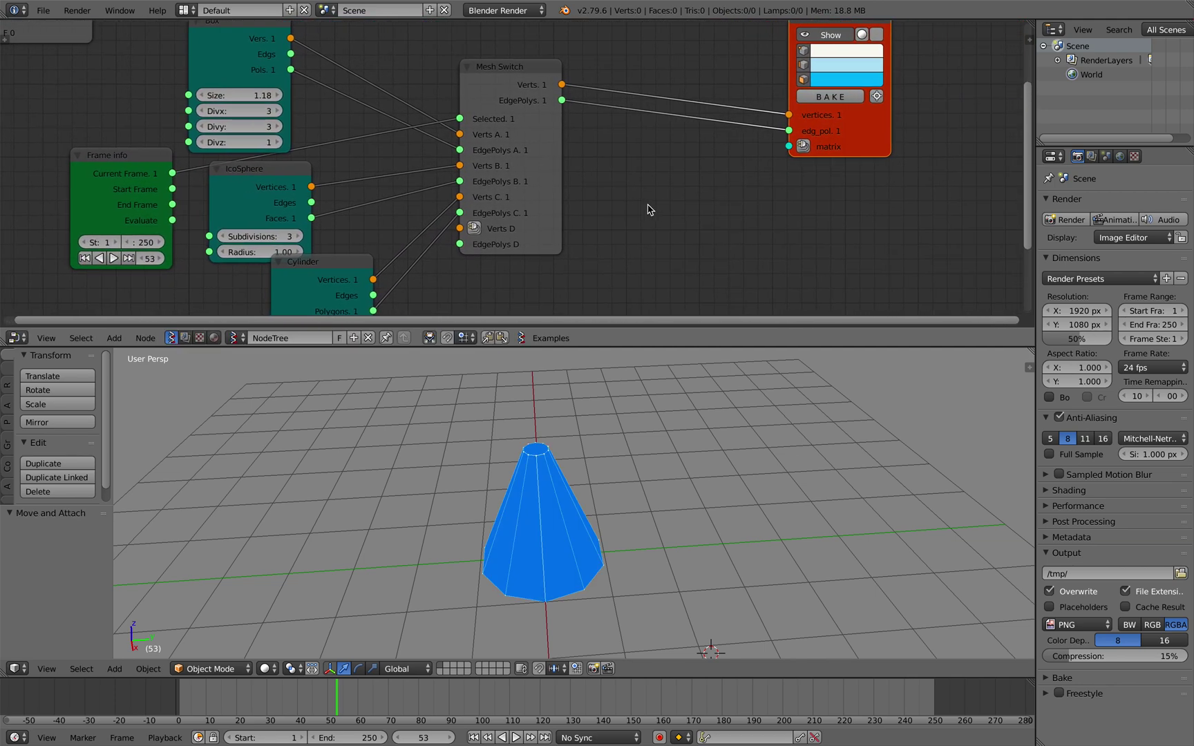
scroll(646, 204, "down", 2, "ctrl")
key("ctrl+s")
left_click(646, 204)
Move the Frame Info node left, away from the IcoSphere node, and make the node editor area taller.
scroll(671, 160, "up", 2)
scroll(670, 161, "right", 1)
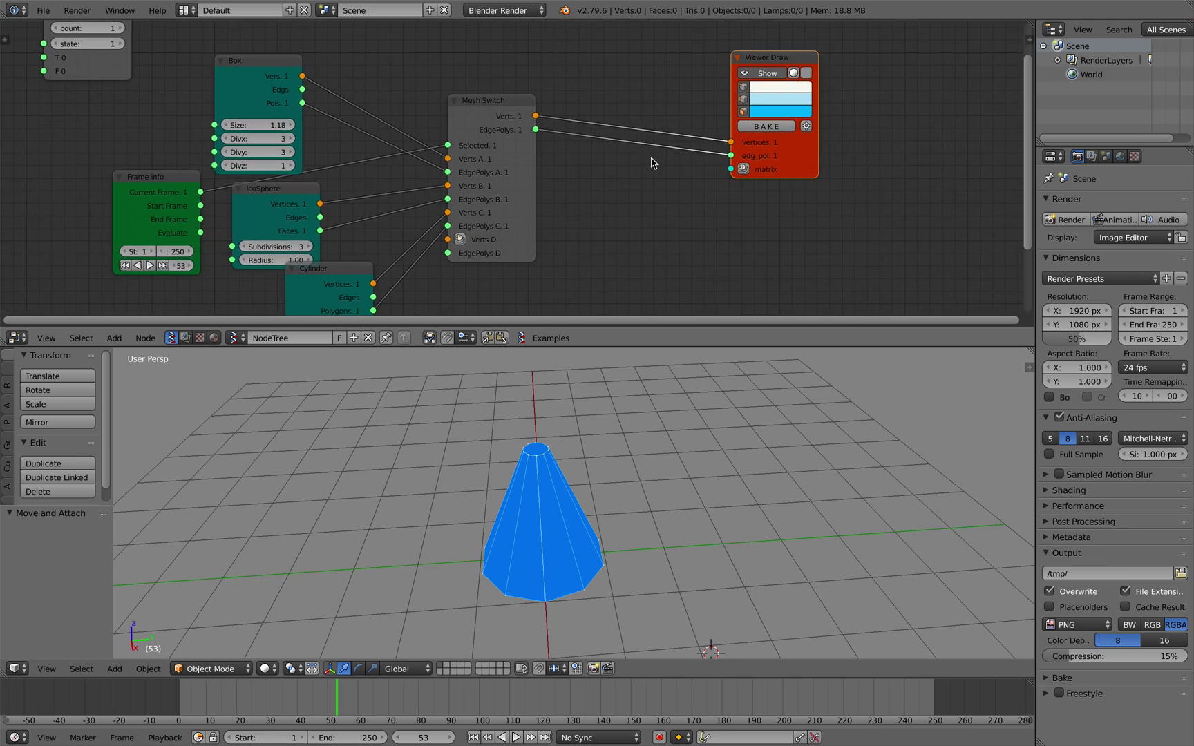
left_click_drag(142, 178, 87, 174)
scroll(331, 174, "up", 4)
scroll(331, 173, "right", 5)
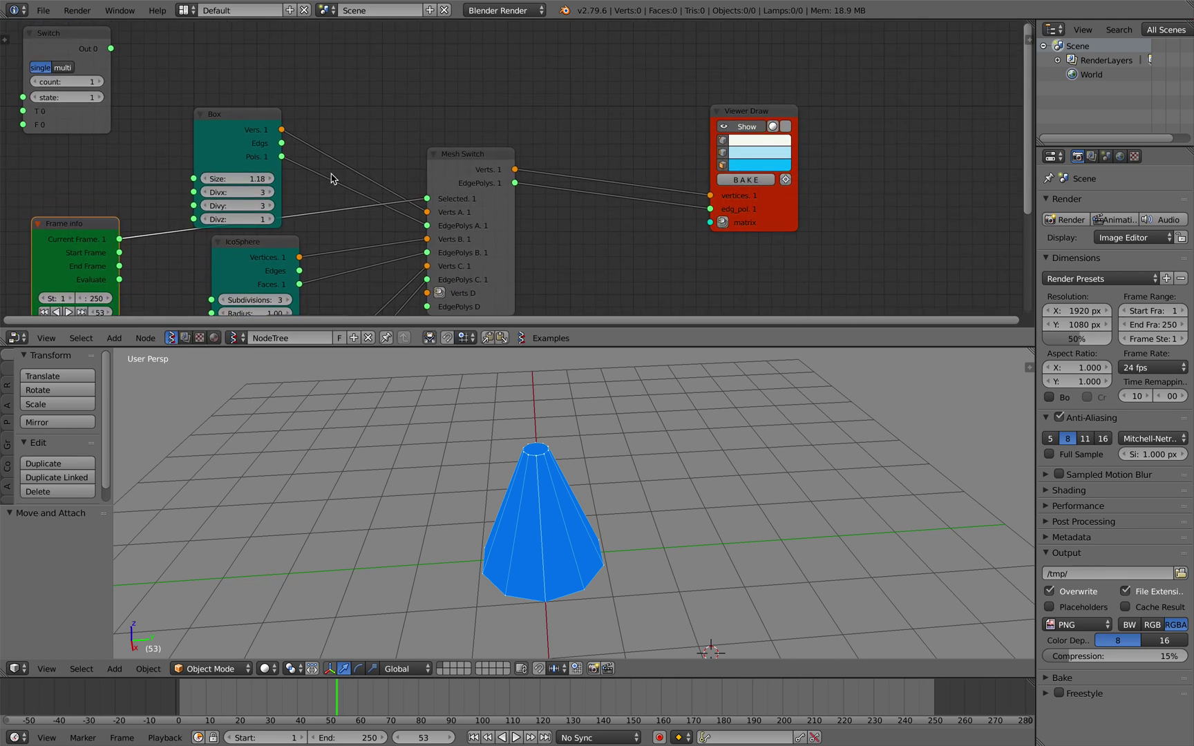
scroll(331, 173, "up", 1, "ctrl")
scroll(356, 192, "up", 1)
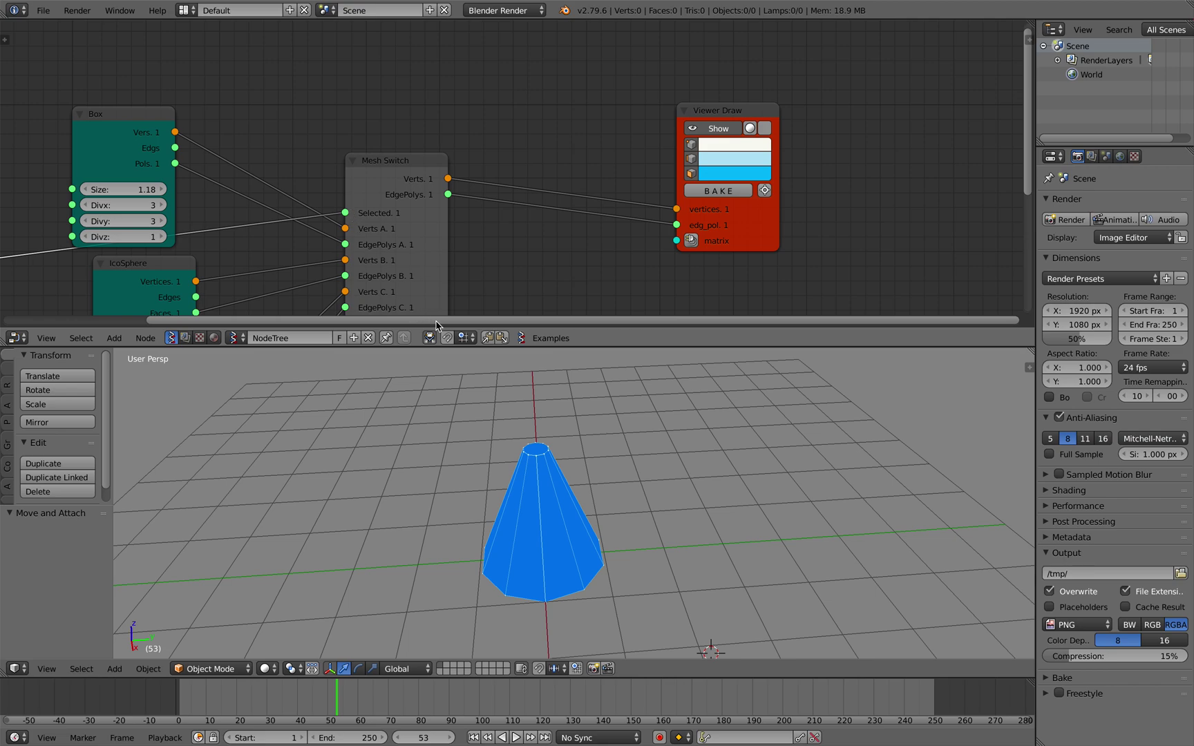
left_click_drag(443, 329, 460, 360)
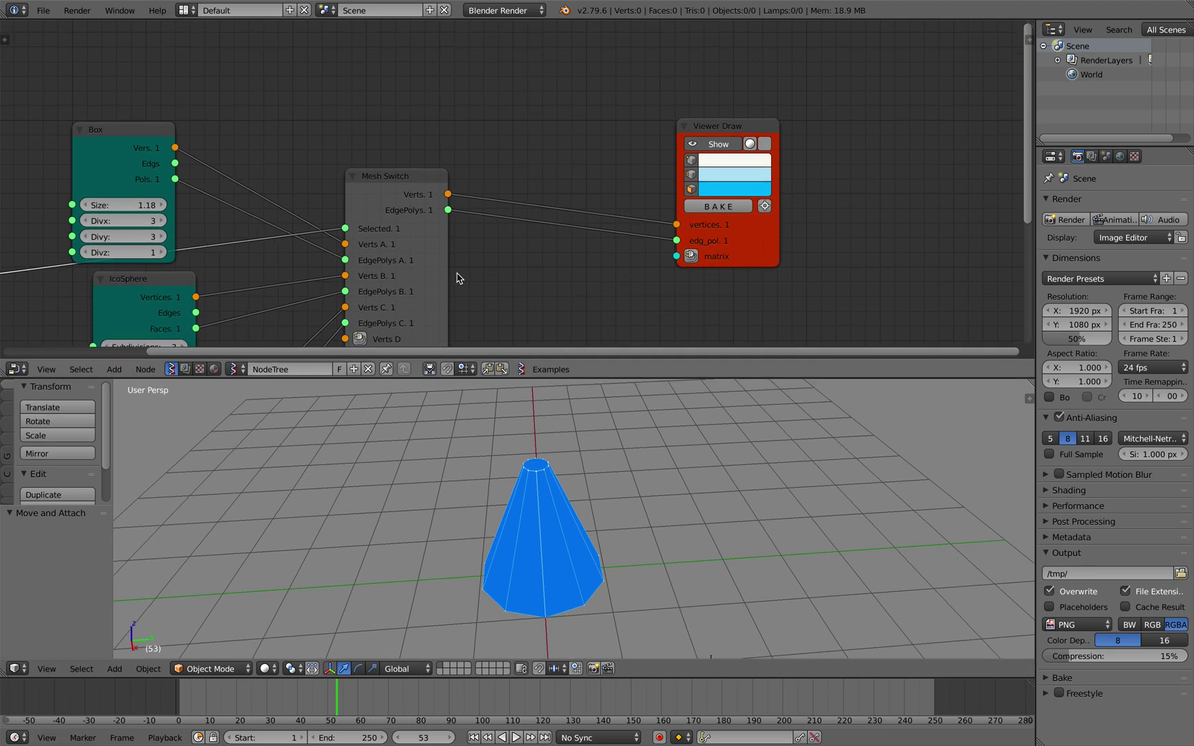
Add a Random Num Gen node in the empty space above the Box node.
scroll(457, 275, "down", 2, "shift")
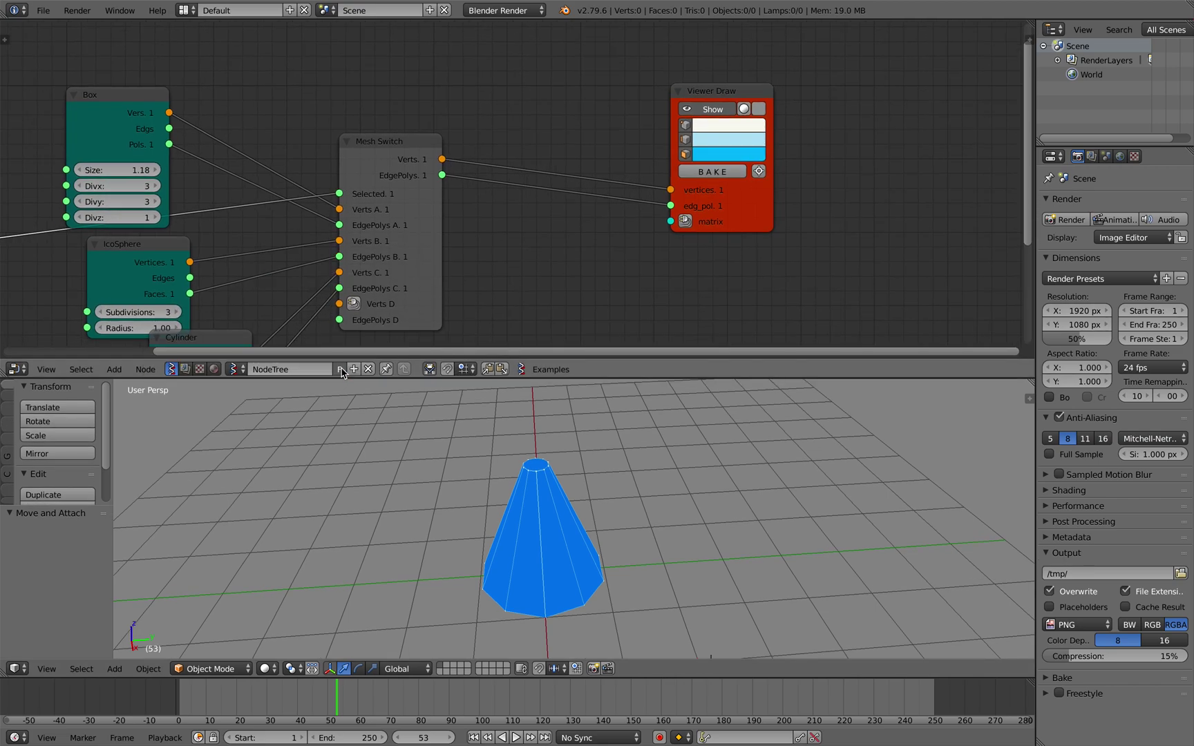
key("ctrl+Right")
key("ctrl+Left")
key("shift+a")
left_click(330, 146)
type("rando")
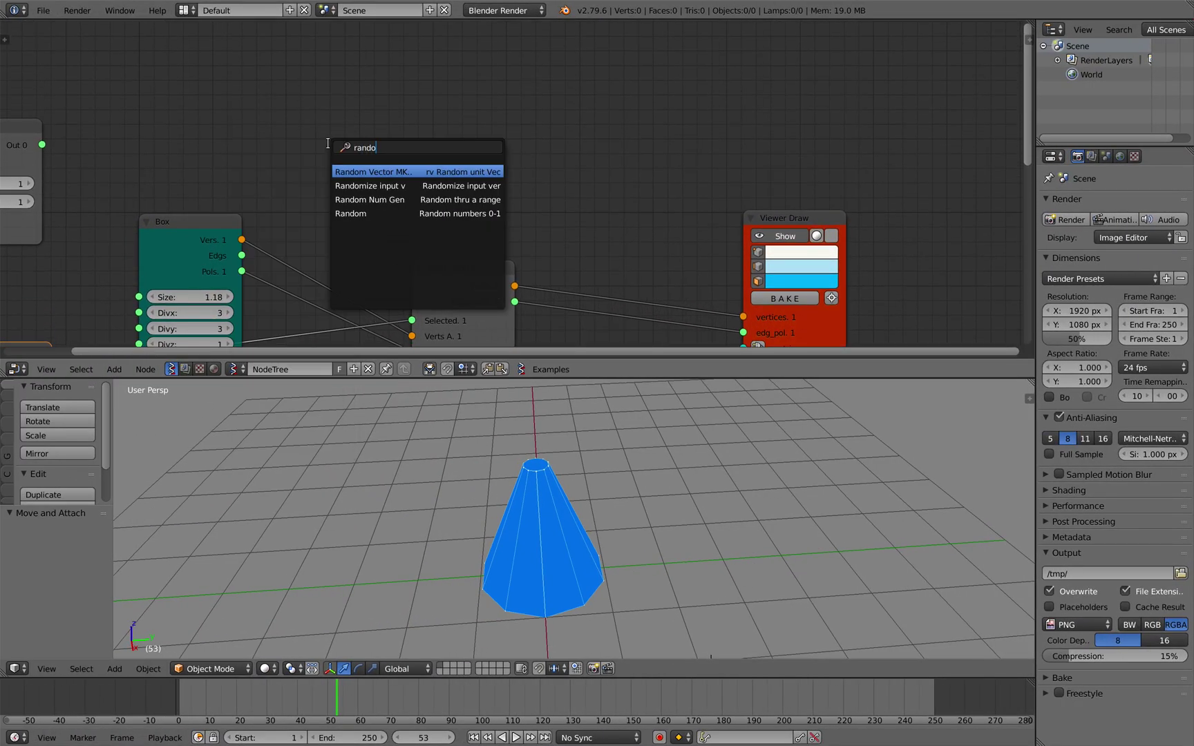
type("m n")
key("Return")
left_click(255, 90)
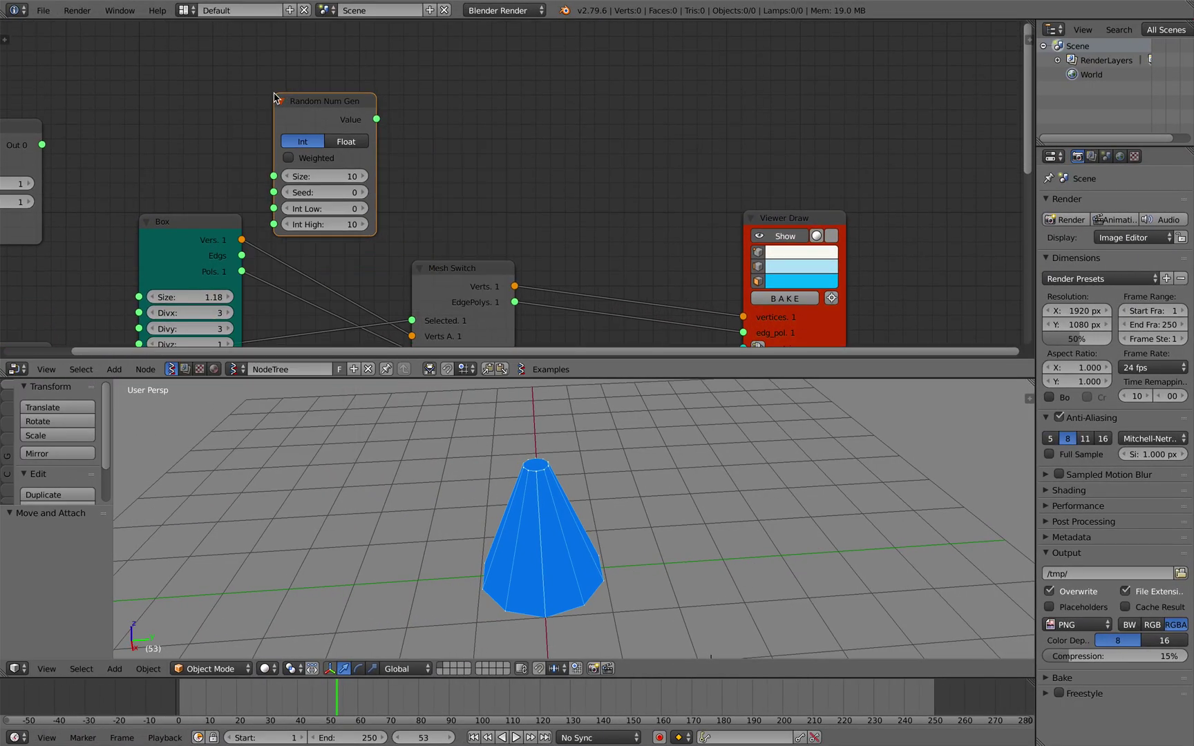
Add a Stethoscope MK2 node and connect the Random Num Gen's Value output to its Data input.
key("shift+a")
left_click(453, 111)
type("steth")
key("Return")
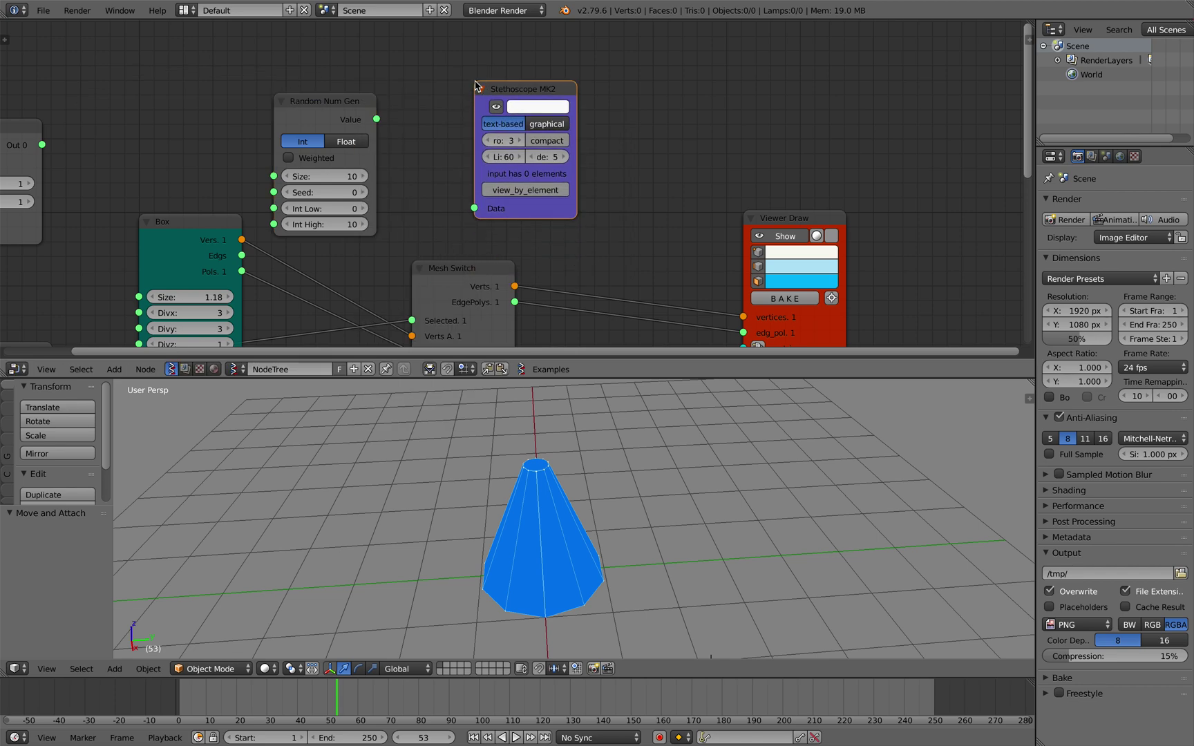
left_click_drag(378, 119, 484, 207)
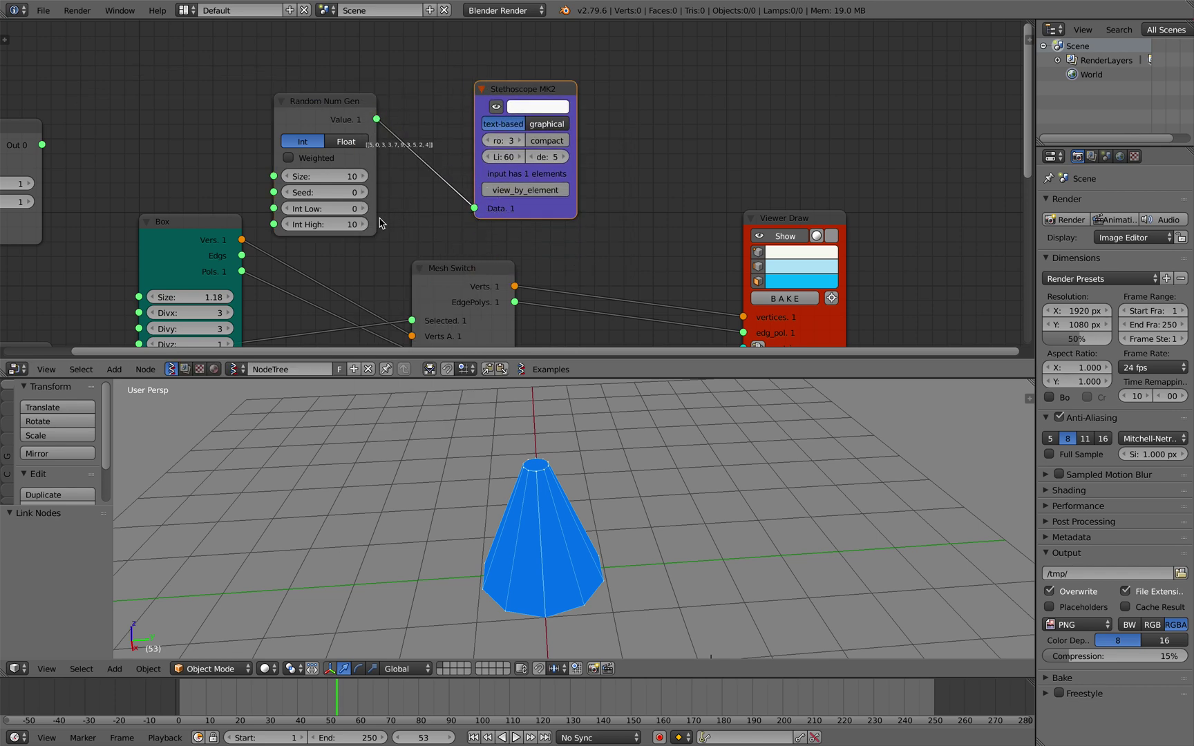
Set the Random Num Gen node's Int High to 3.
scroll(354, 166, "up", 1)
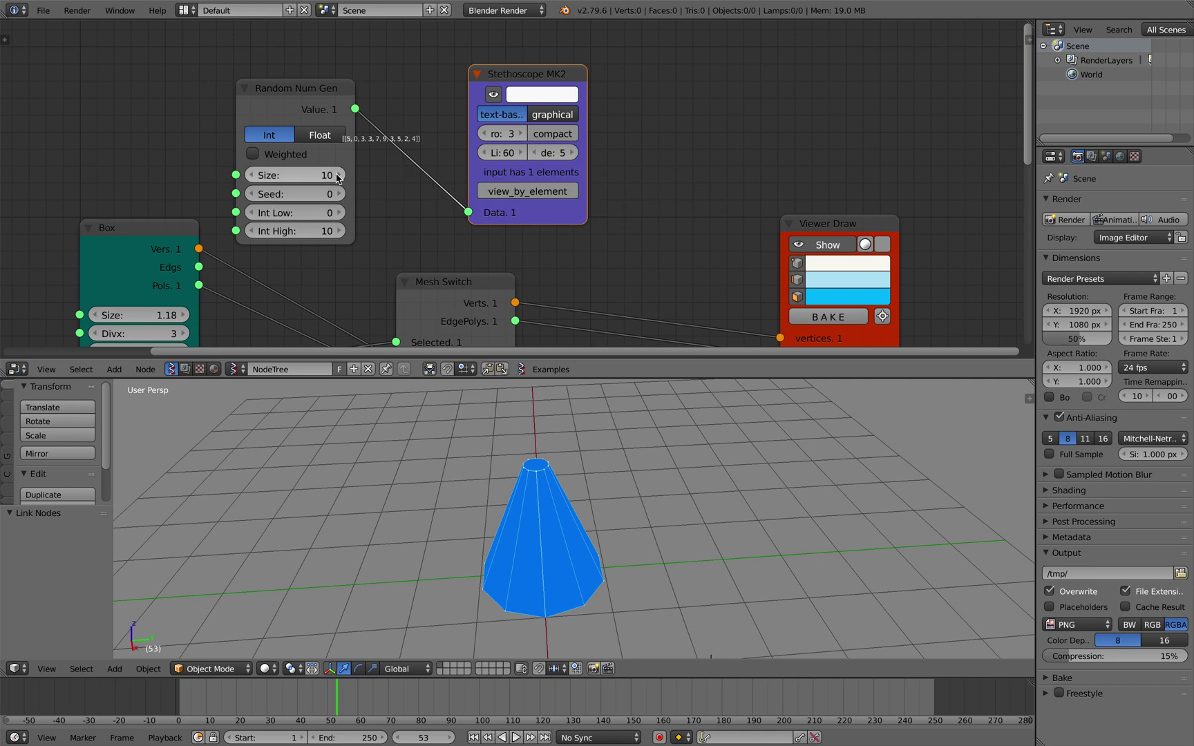
left_click(321, 231)
type("3")
key("Return")
scroll(364, 243, "up", 1)
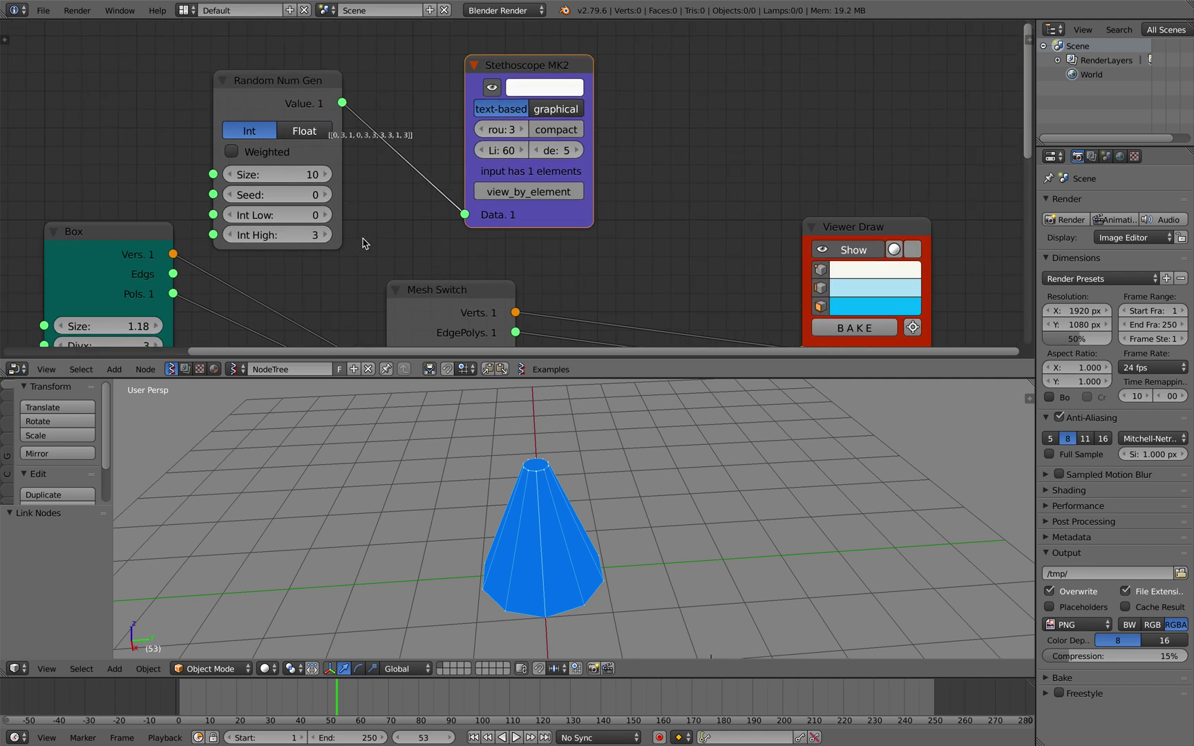
Set the Random Num Gen node's Int High to 2.
left_click(321, 235)
type("2")
key("Return")
middle_click_drag(396, 237, 389, 222)
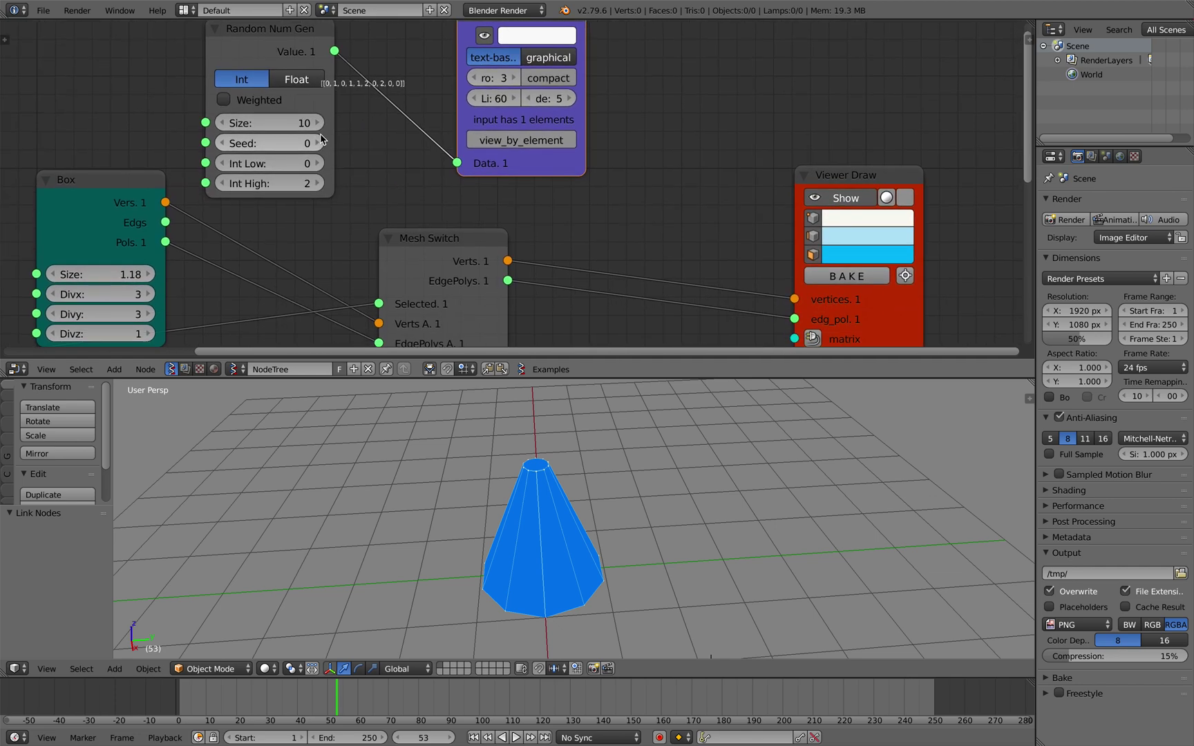
Connect the Random Num Gen's Value output to the Mesh Switch node's Selected input.
scroll(321, 138, "down", 1)
left_click_drag(359, 70, 397, 287)
middle_click_drag(631, 466, 643, 523)
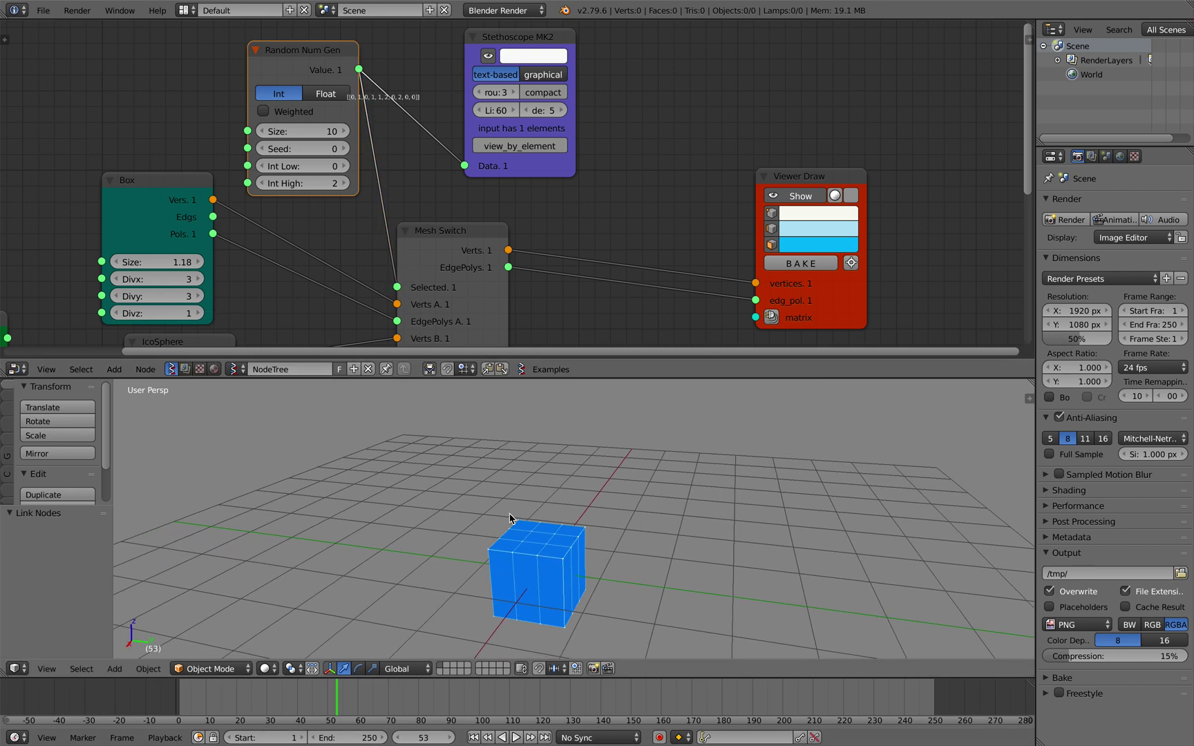
Reconnect the Frame Info node's Current Frame output to the Mesh Switch node's Selected input.
scroll(542, 325, "down", 3, "shift")
scroll(422, 171, "up", 1)
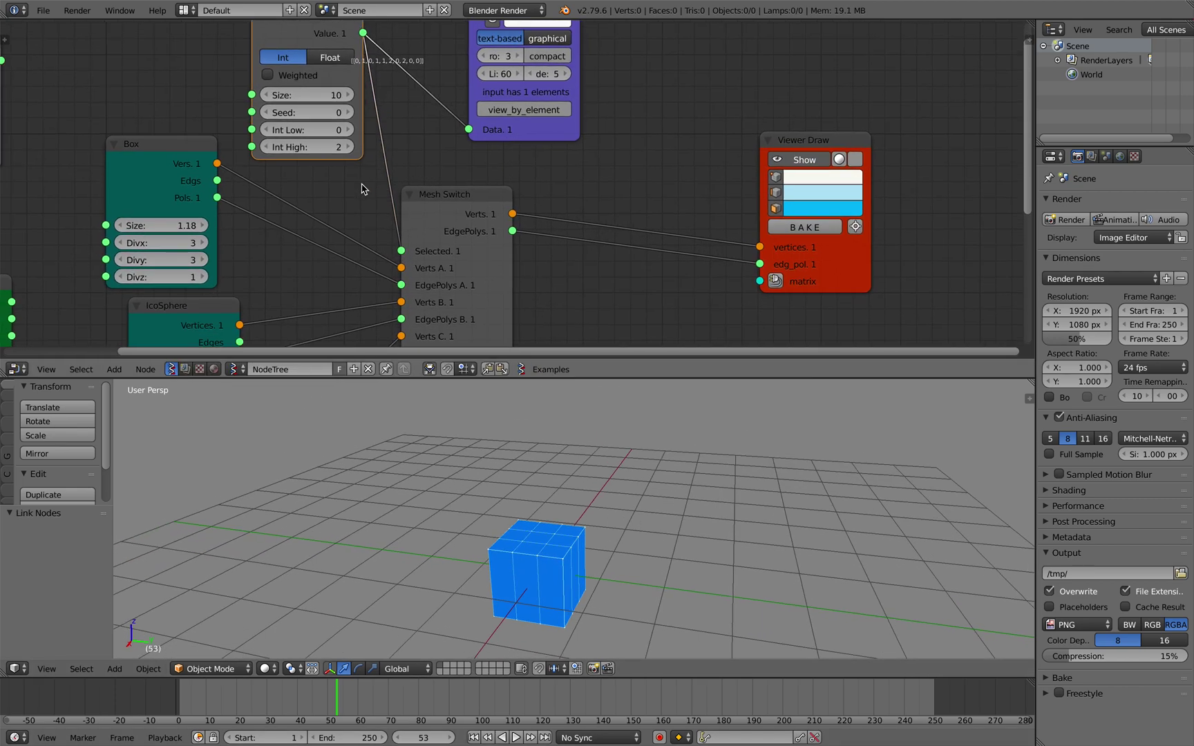
scroll(336, 183, "down", 5)
scroll(337, 183, "left", 4)
scroll(338, 181, "down", 3, "shift")
scroll(336, 180, "left", 2, "ctrl")
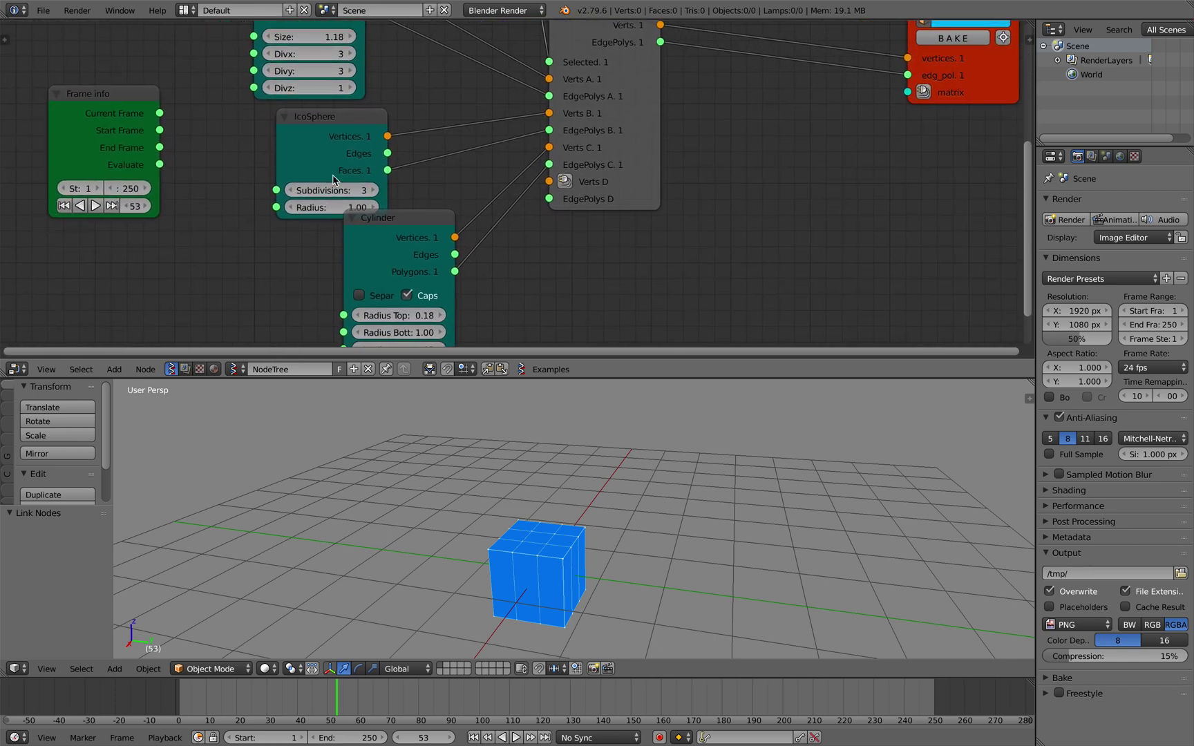
left_click_drag(161, 116, 549, 62)
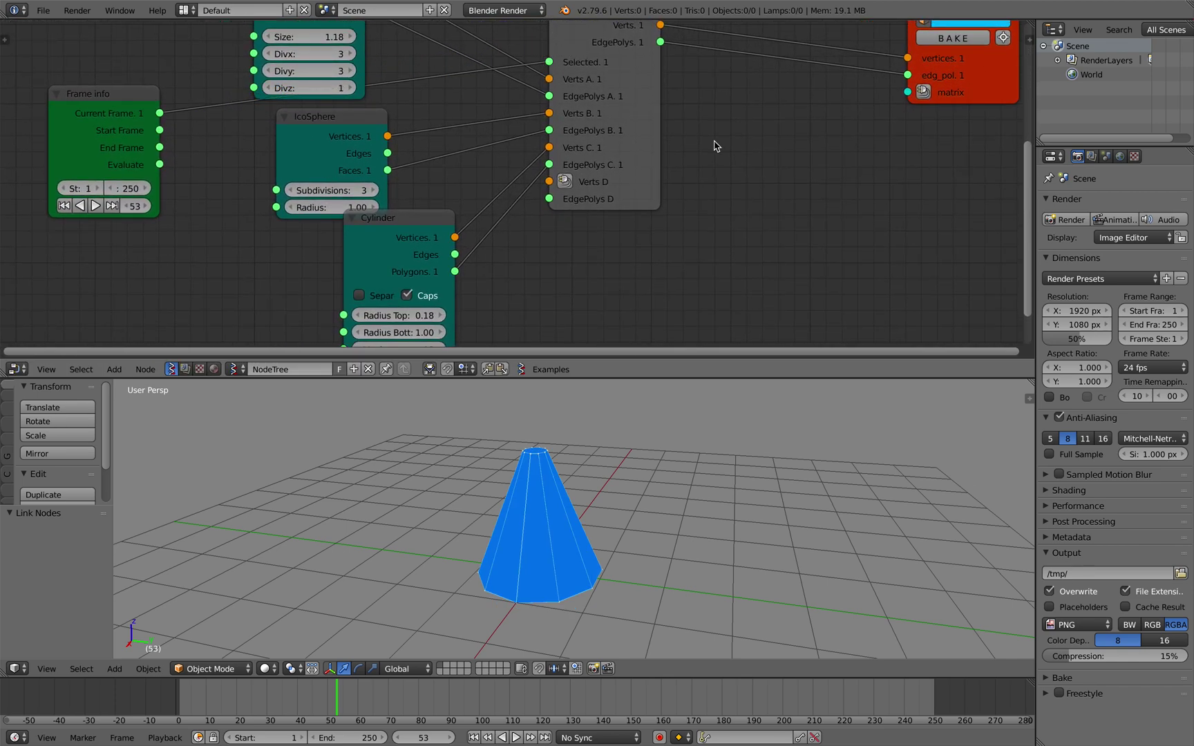
Move the Viewer Draw node farther from the Mesh Switch node to make room between them.
scroll(715, 146, "up", 4, "shift")
scroll(715, 145, "right", 1, "ctrl")
left_click_drag(926, 164, 948, 130)
scroll(827, 141, "up", 2)
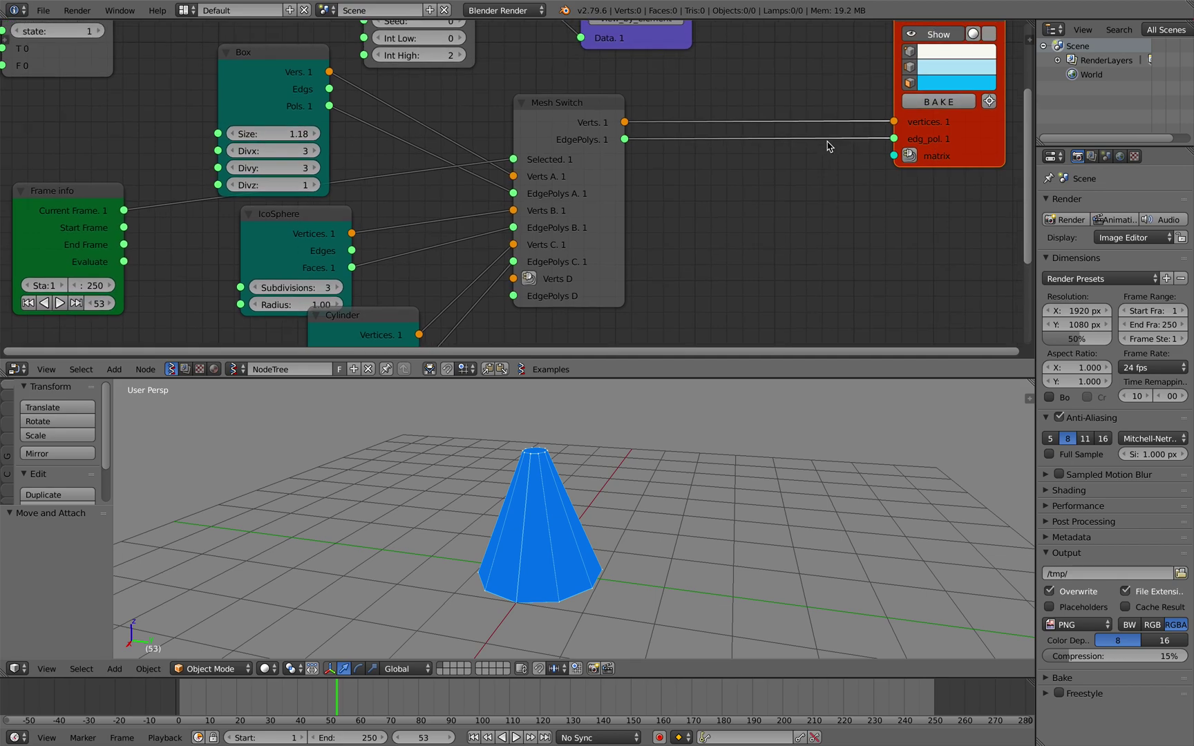
Add an Adaptive Polygons node between Mesh Switch and Viewer Draw, and save the file.
key("alt+space")
type("adap")
key("Down")
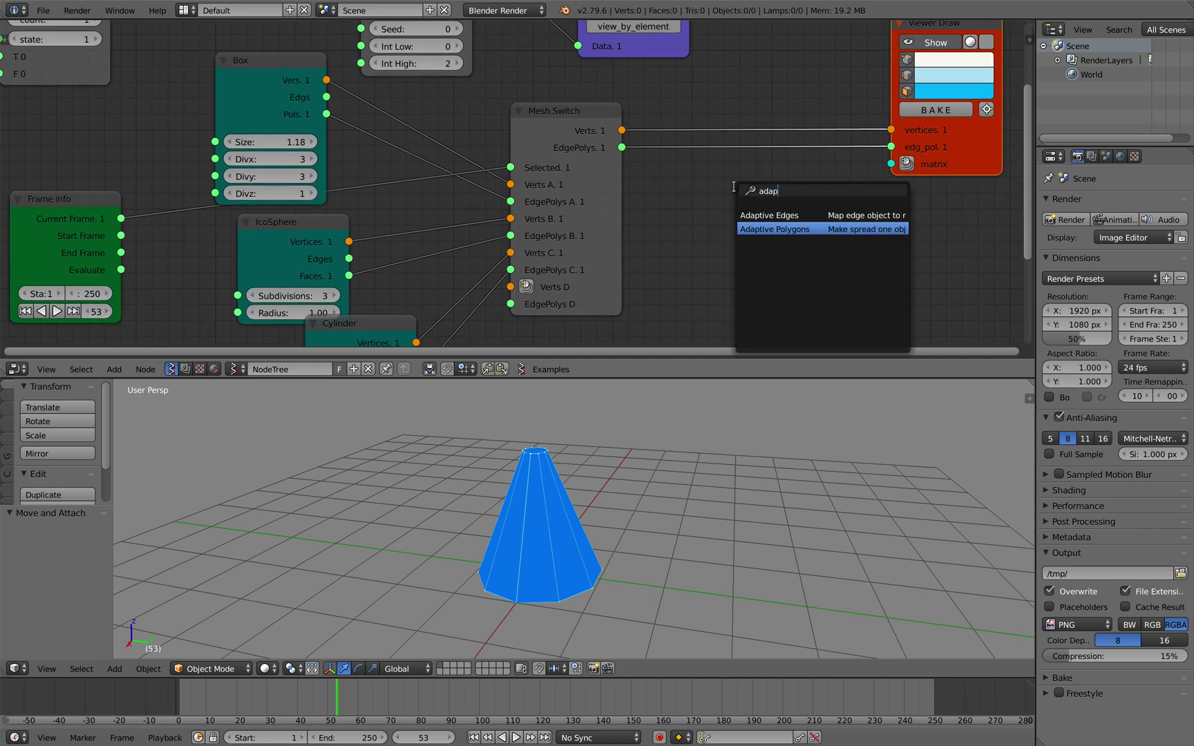
key("Return")
left_click(697, 173)
key("ctrl+s")
left_click(699, 177)
Connect the Adaptive Polygons node's Vertices and Poligons outputs to Viewer Draw's vertices and edg_pol inputs.
scroll(698, 177, "right", 3)
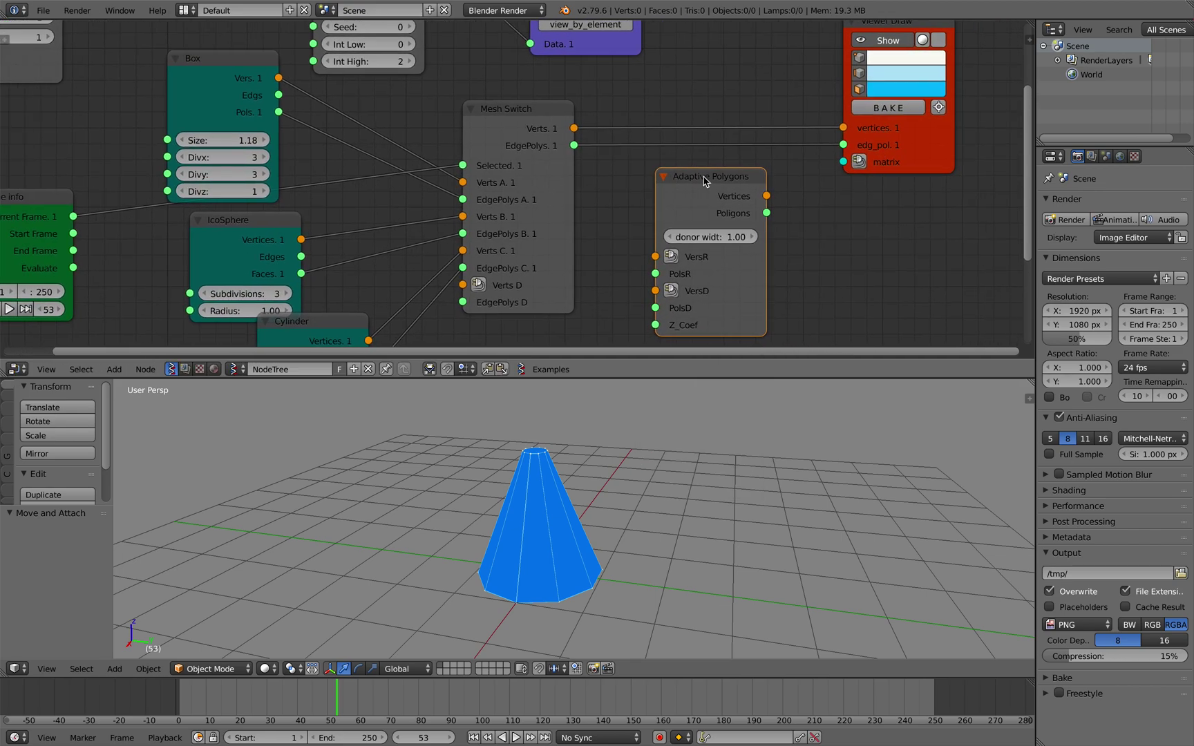
left_click_drag(539, 128, 639, 288)
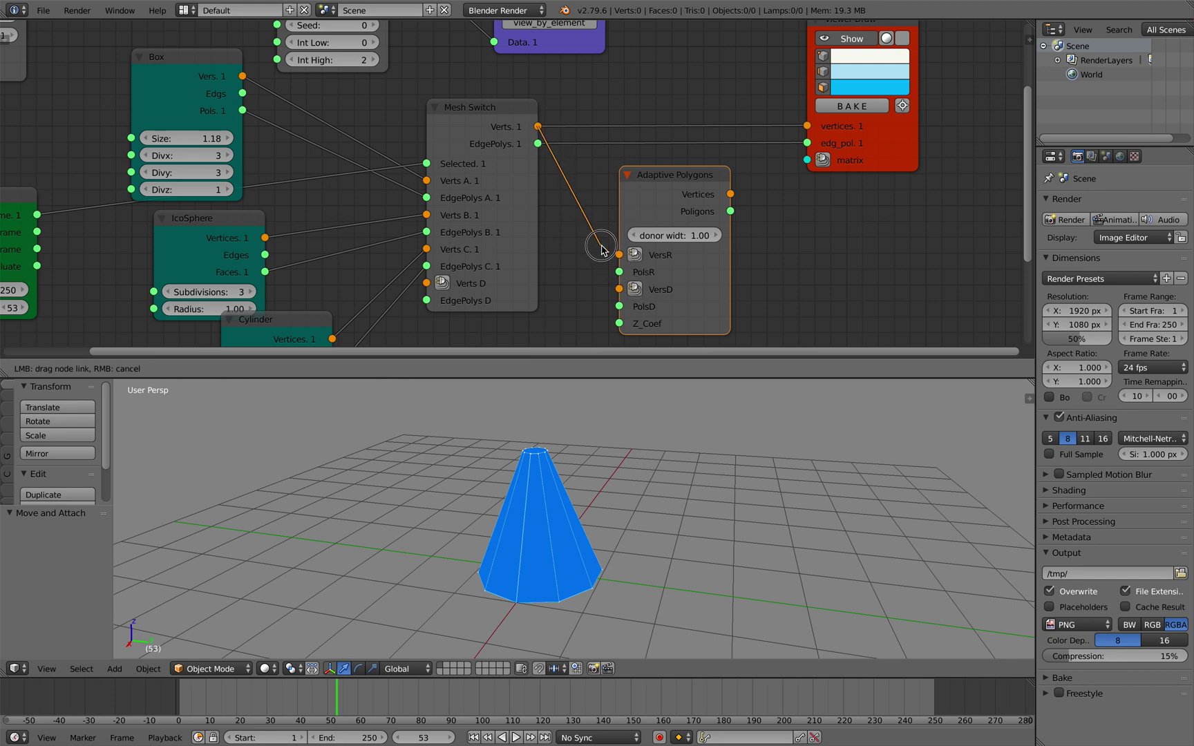
left_click_drag(602, 250, 604, 250)
left_click_drag(732, 195, 754, 170)
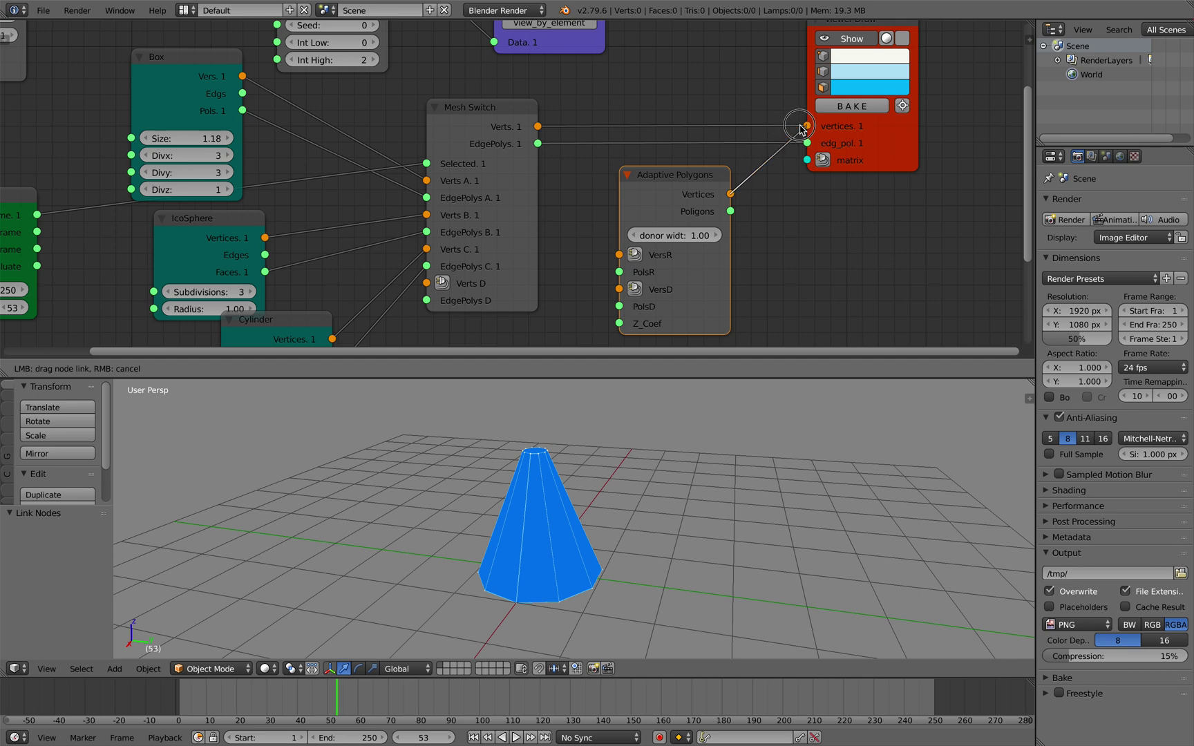
left_click_drag(800, 129, 802, 128)
left_click_drag(733, 212, 807, 143)
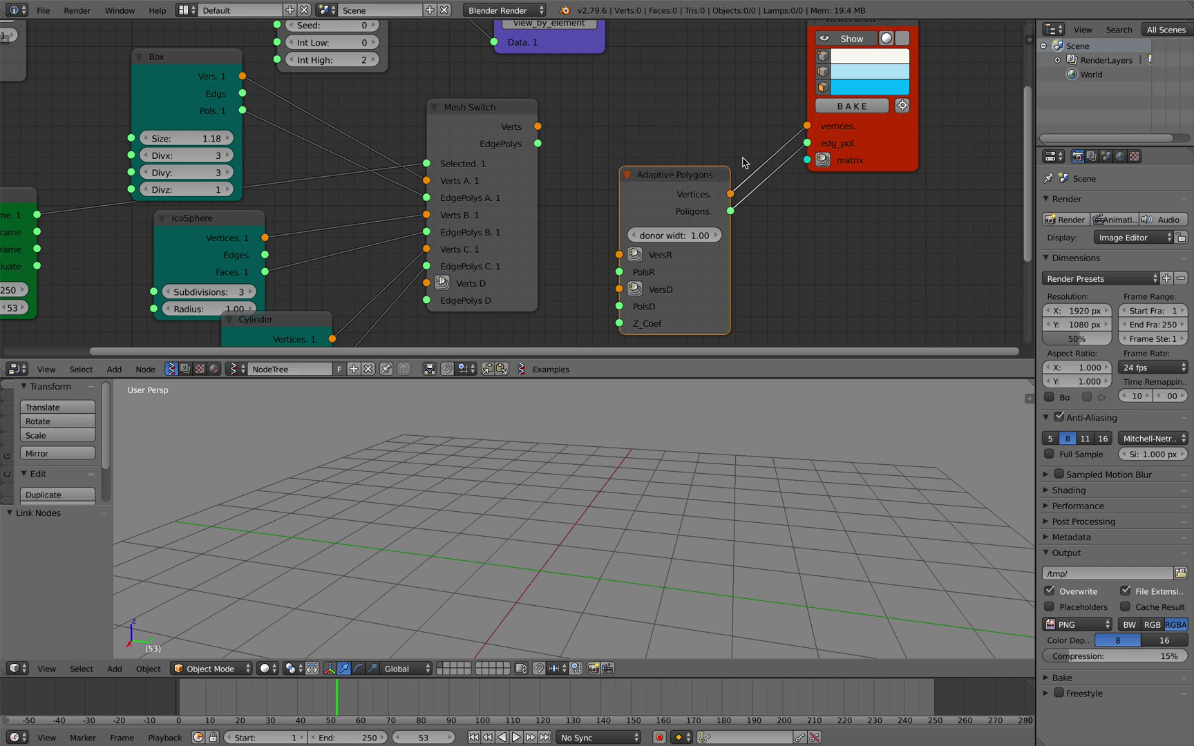
Spread the Adaptive Polygons and Viewer Draw nodes away from the Mesh Switch node and save the file.
left_click_drag(681, 175, 698, 122)
left_click_drag(855, 148, 907, 148)
mouse_move(680, 149)
left_mouse_down()
mouse_move(710, 121)
mouse_move(721, 127)
left_mouse_up()
key("ctrl+s")
left_click(705, 121)
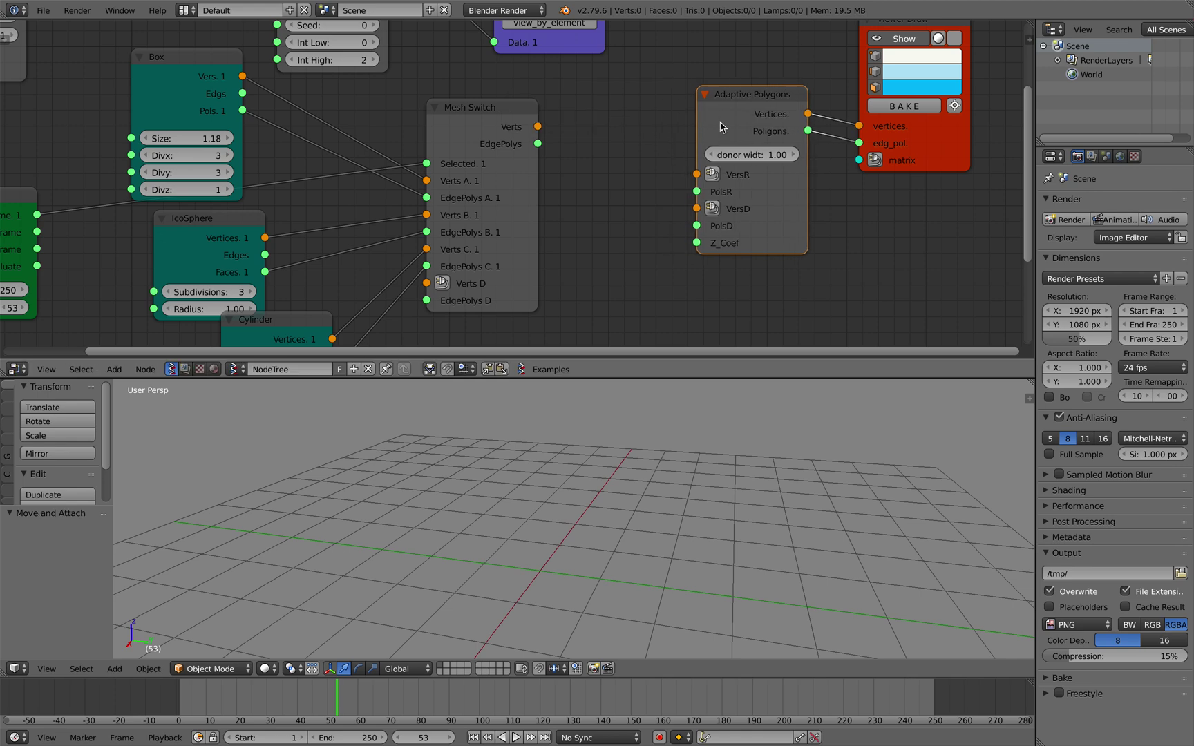
Connect Mesh Switch's Verts and EdgePolys to Adaptive Polygons' VersD and PolsD inputs, and shift the Adaptive Polygons node closer to Viewer Draw.
left_click_drag(538, 126, 598, 131)
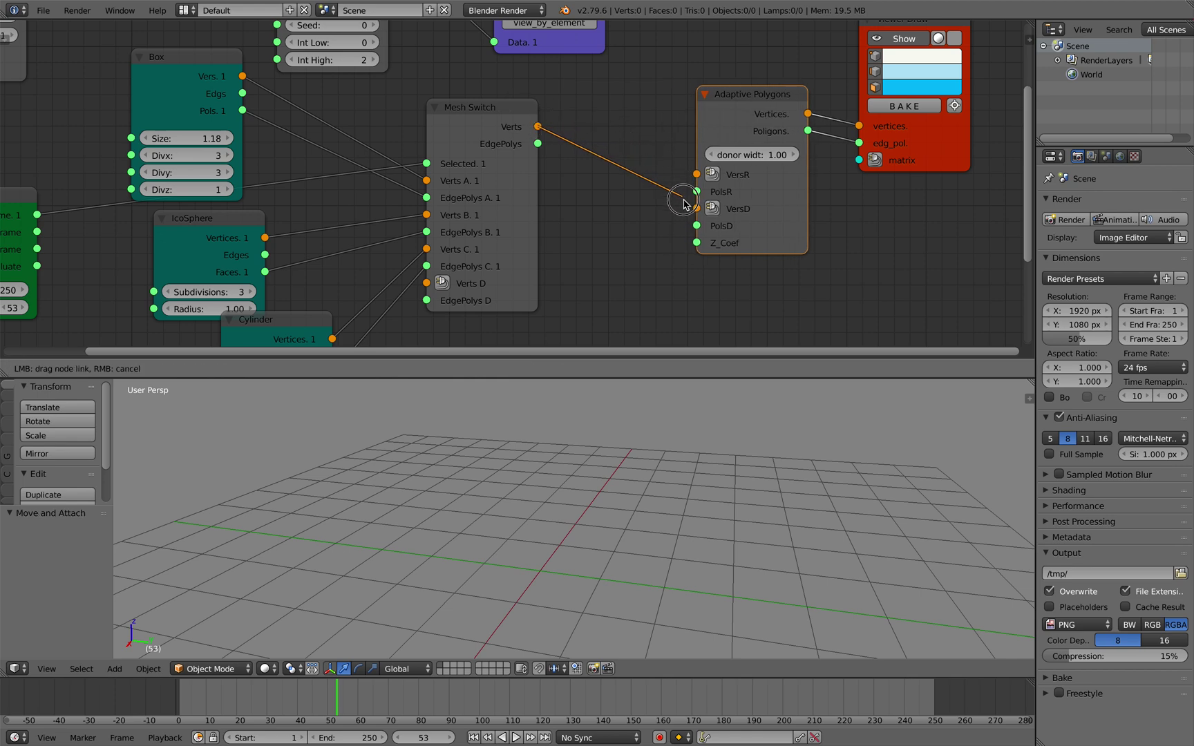
left_click_drag(694, 210, 538, 144)
left_click_drag(733, 123, 778, 101)
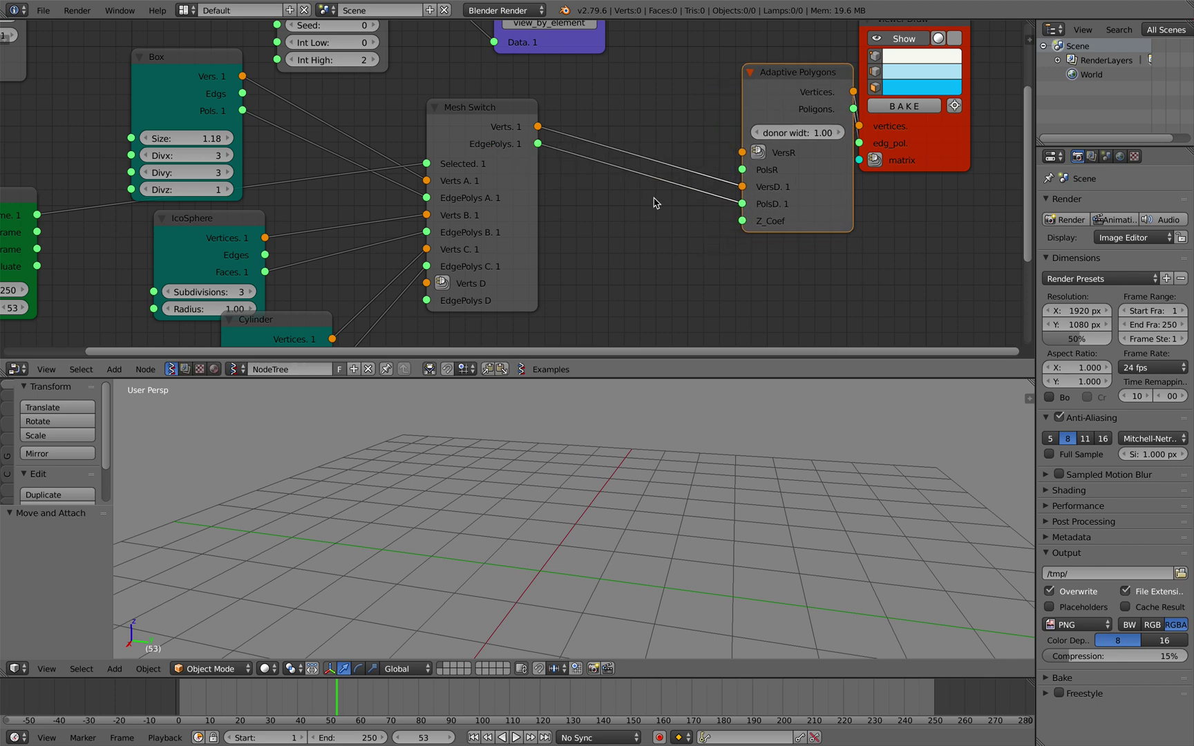
Add a Plane MK2 node and connect its Vertices and Polygons outputs to Adaptive Polygons' VersR and PolsR inputs.
key("alt+space")
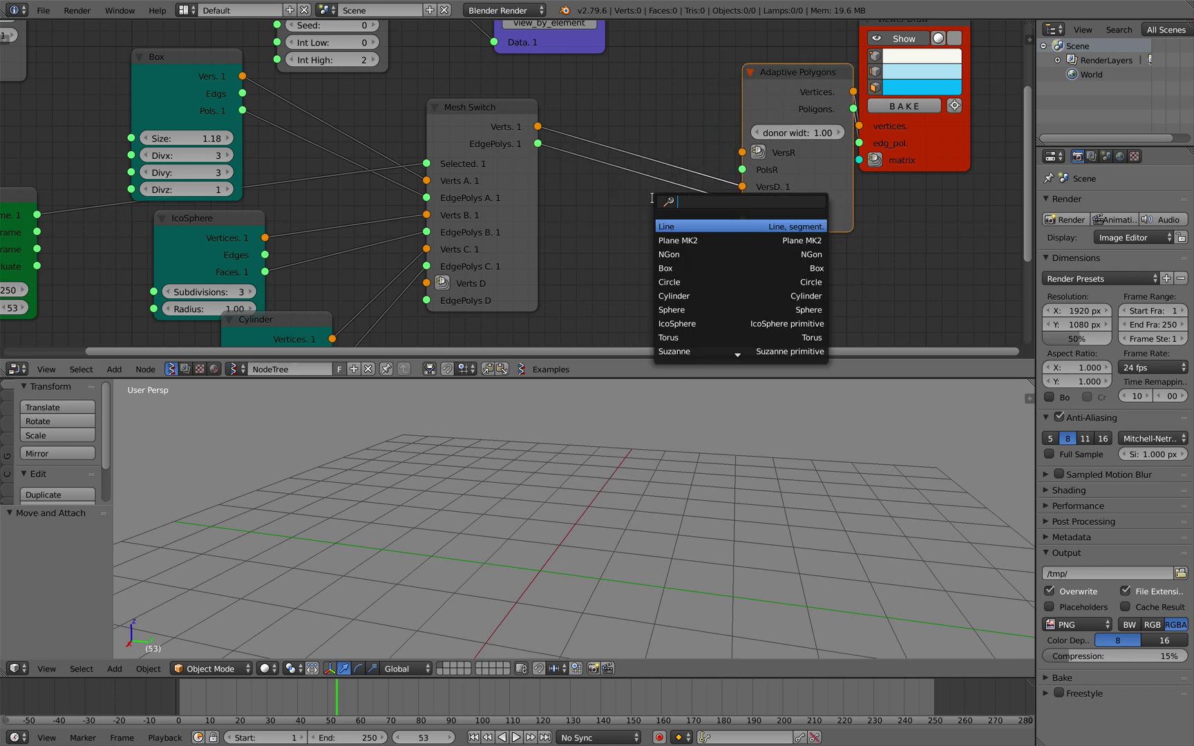
type("pla")
key("Return")
left_click(580, 218)
left_click_drag(691, 246, 693, 247)
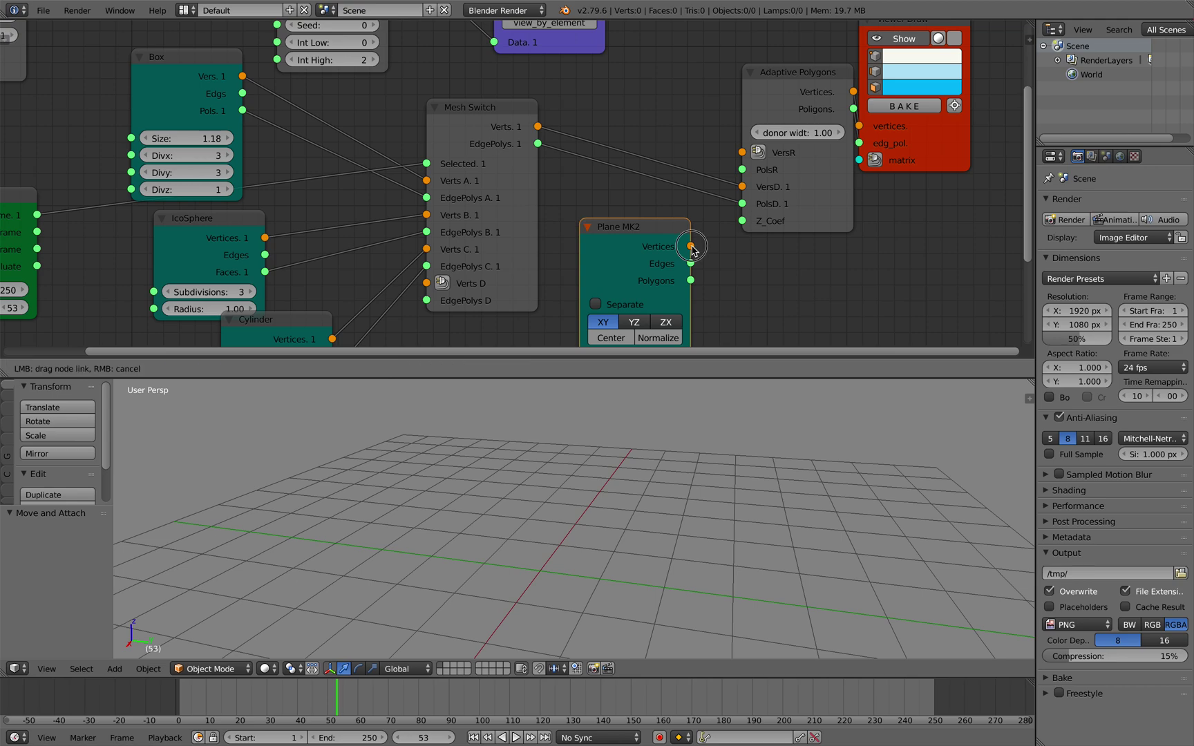
left_click_drag(739, 158, 743, 170)
scroll(685, 474, "up", 5)
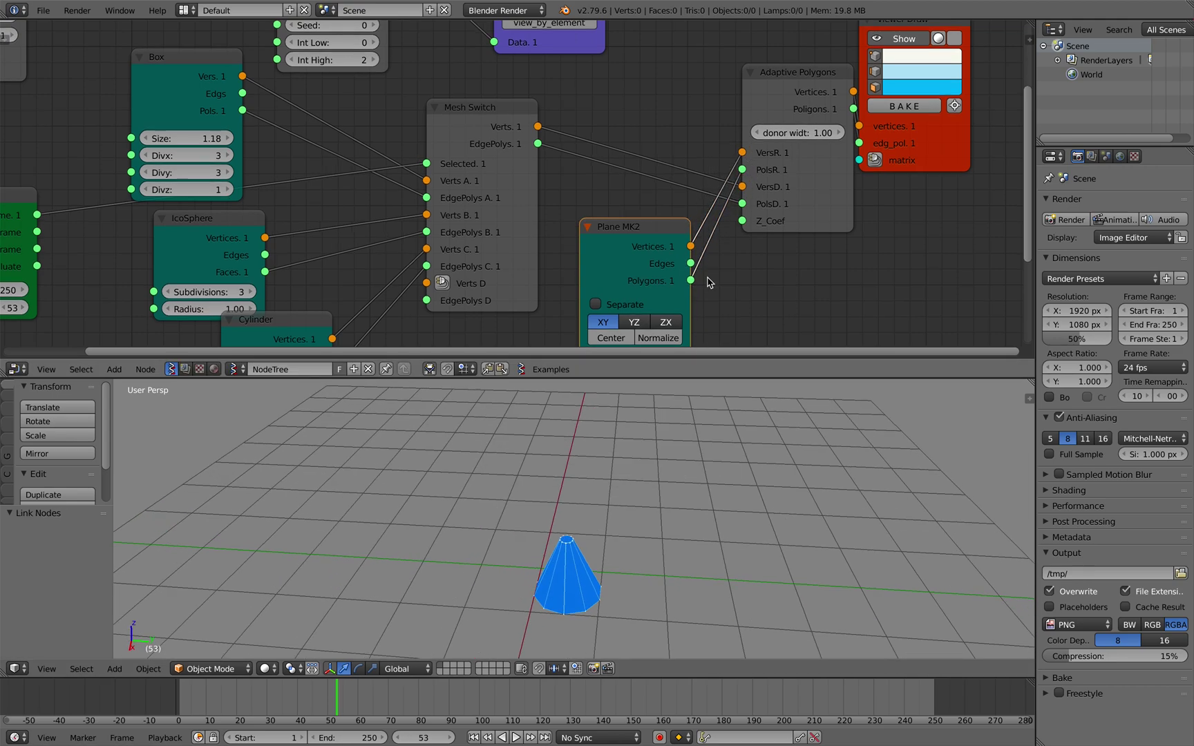
Set the Plane MK2 node's N Verts X to 4 and N Verts Y to 5.
scroll(709, 282, "down", 4)
left_click(669, 265)
left_click(669, 265)
left_click(669, 282)
left_click(669, 282)
left_click(669, 282)
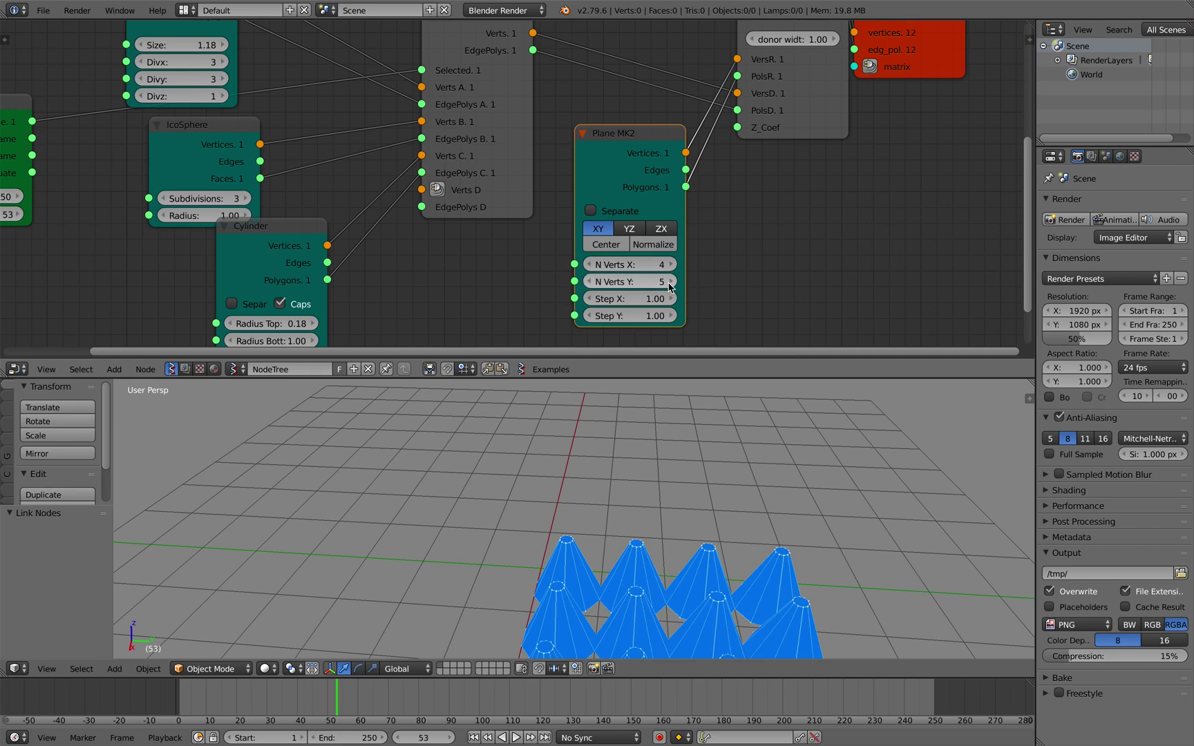
Save the scene over the existing blend file.
scroll(638, 446, "left", 8)
scroll(637, 453, "right", 5, "shift")
key("ctrl+s")
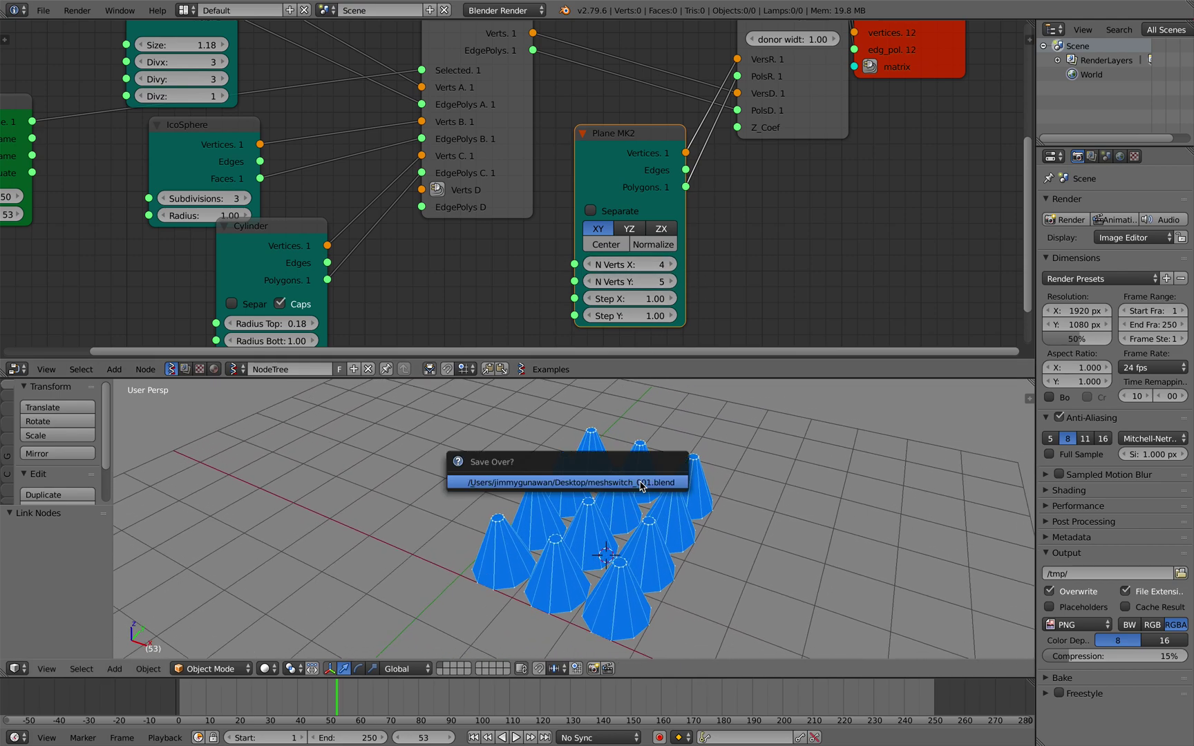
left_click(641, 483)
Center the Plane MK2 grid and set its Step X to 2.62 and Step Y to 2.50.
left_click(627, 246)
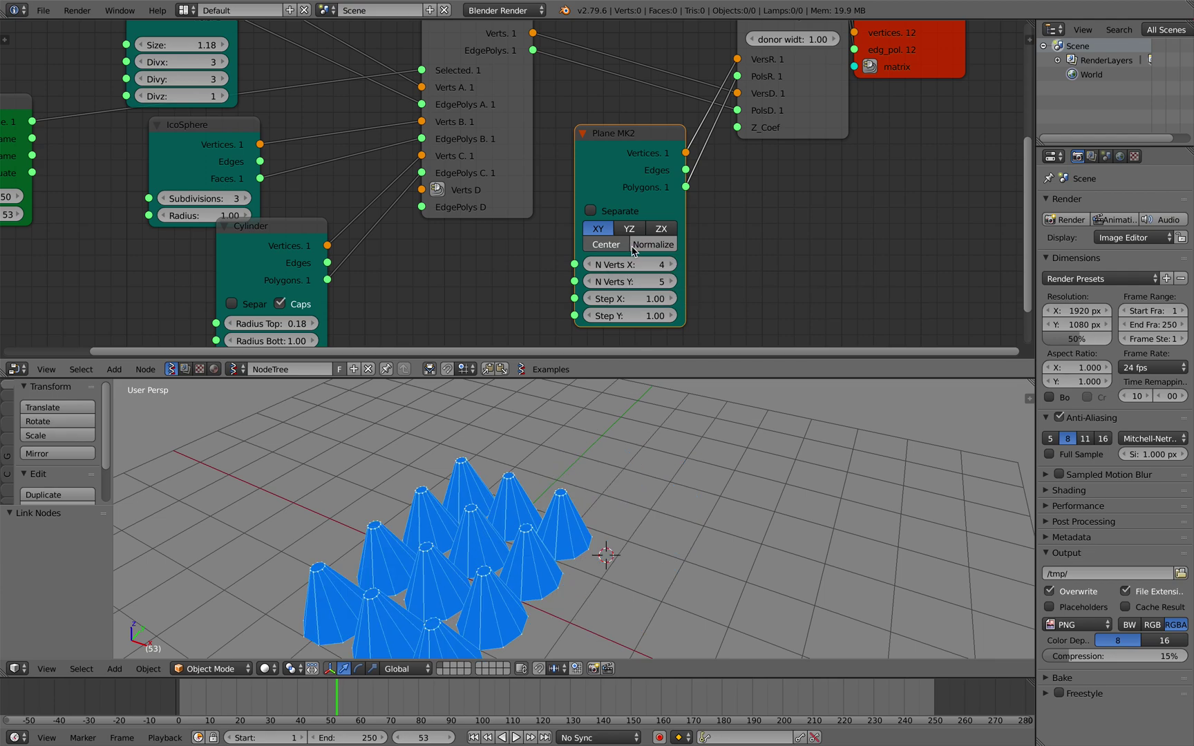
mouse_move(644, 298)
left_mouse_down()
mouse_move(643, 316)
mouse_move(698, 315)
mouse_move(667, 316)
mouse_move(697, 316)
mouse_move(666, 296)
left_mouse_up()
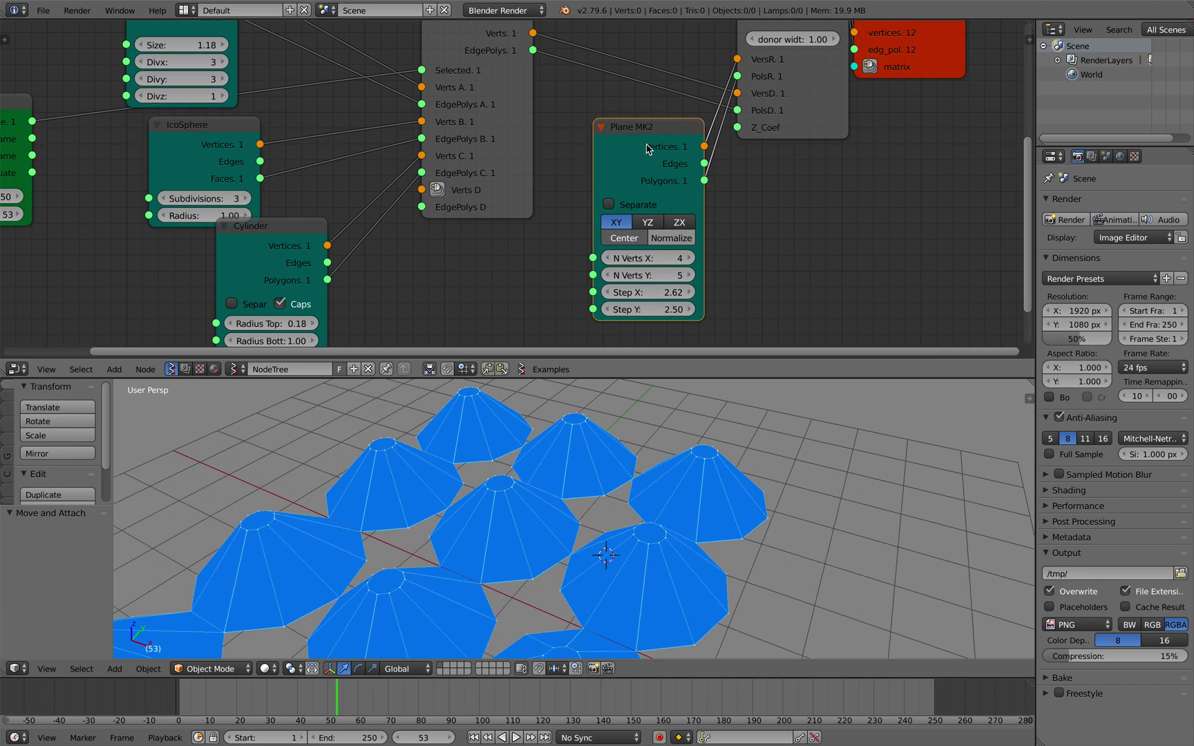
Delete the Plane MK2 node and place a new Box node beside the Mesh Switch node.
key("x")
key("alt+space")
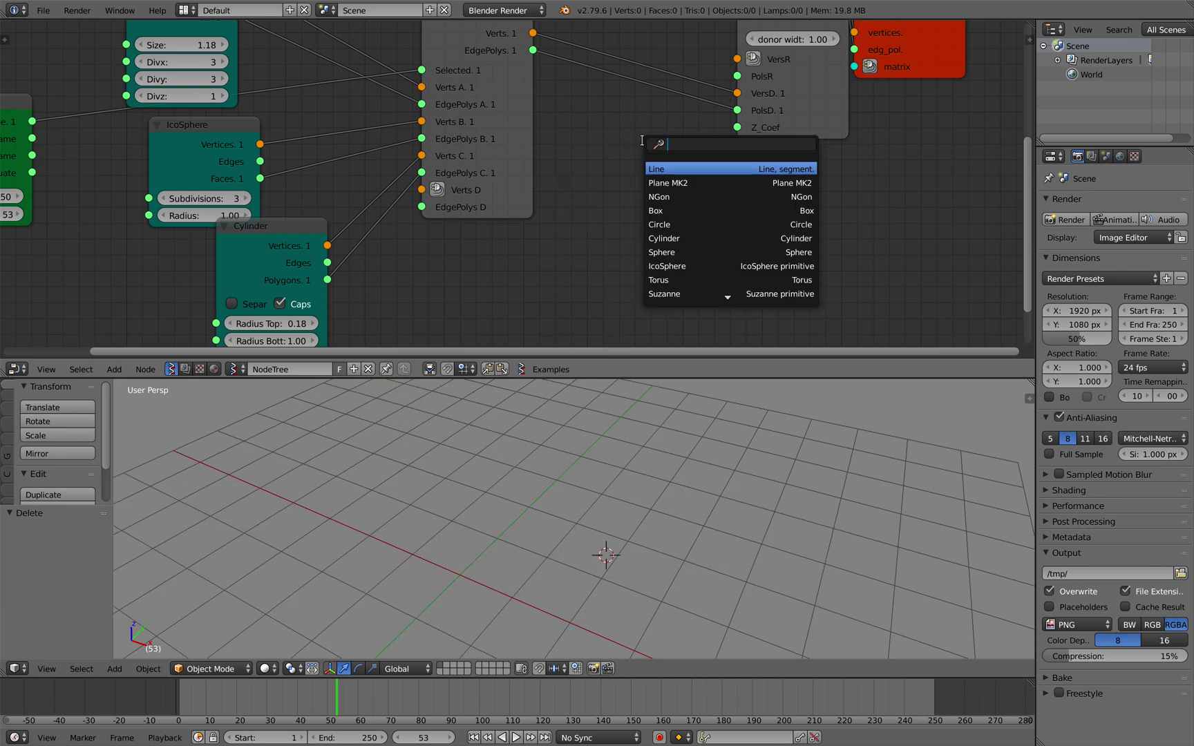
left_click(655, 210)
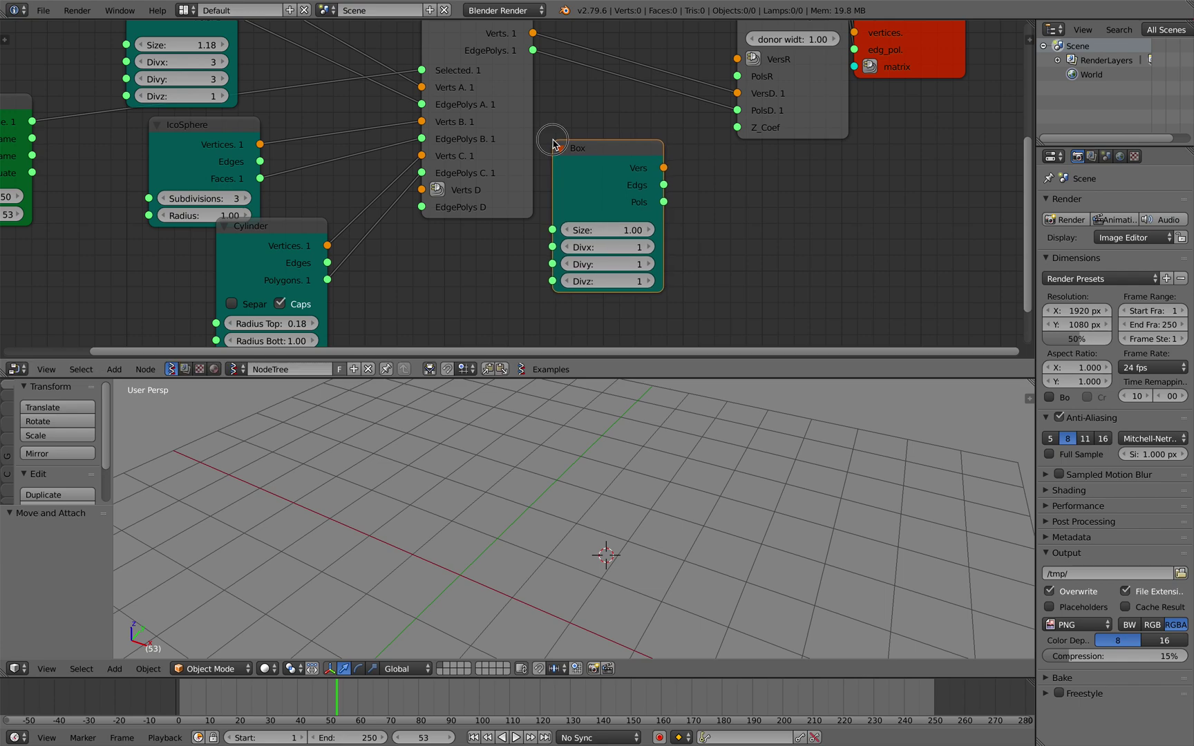
left_click(622, 163)
Connect the new Box node's Vers and Pols outputs to Adaptive Polygons' VersR and PolsR inputs.
left_click_drag(664, 168, 737, 59)
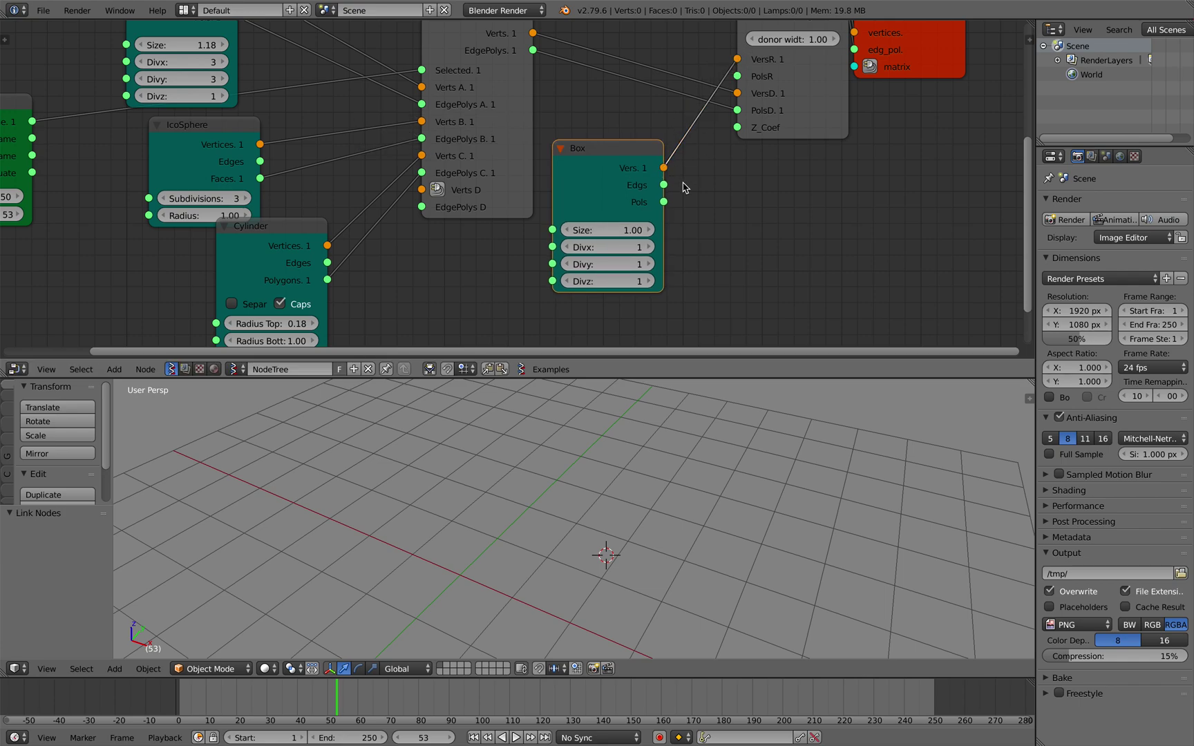
left_click_drag(664, 202, 686, 162)
left_click_drag(736, 81, 739, 76)
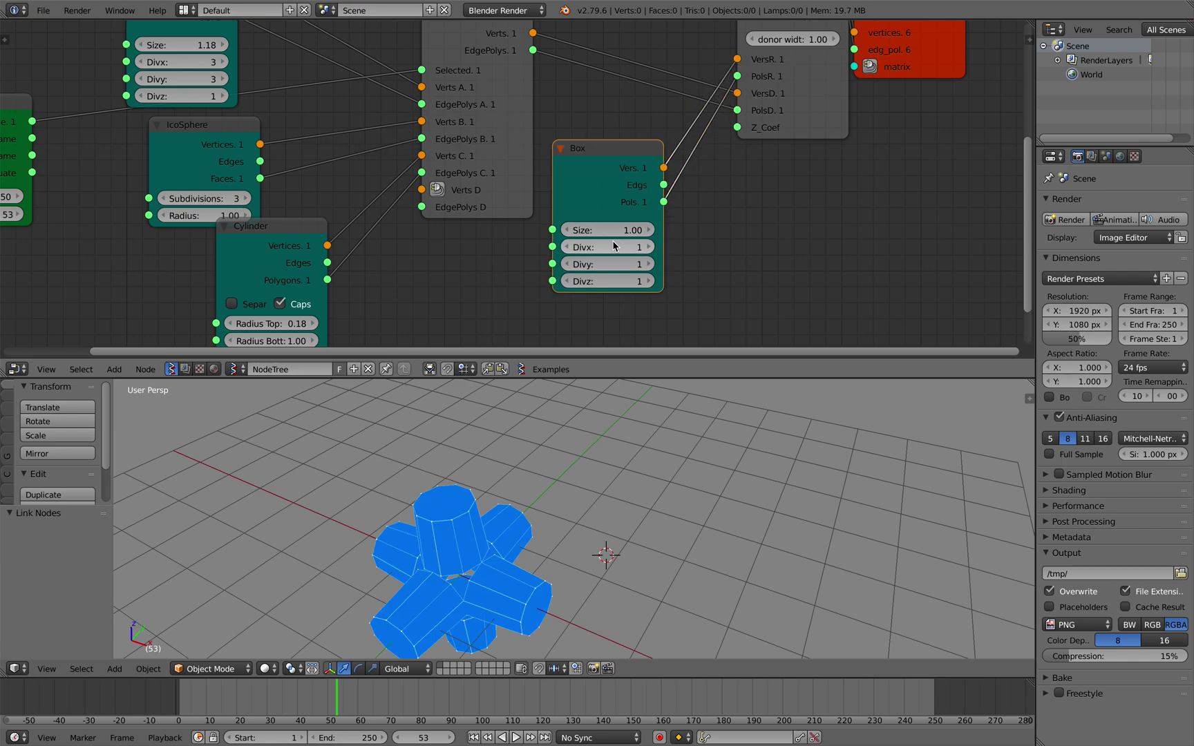
Set the new Box node's Size to 1.96.
scroll(642, 387, "right", 10)
middle_click_drag(641, 391, 649, 287)
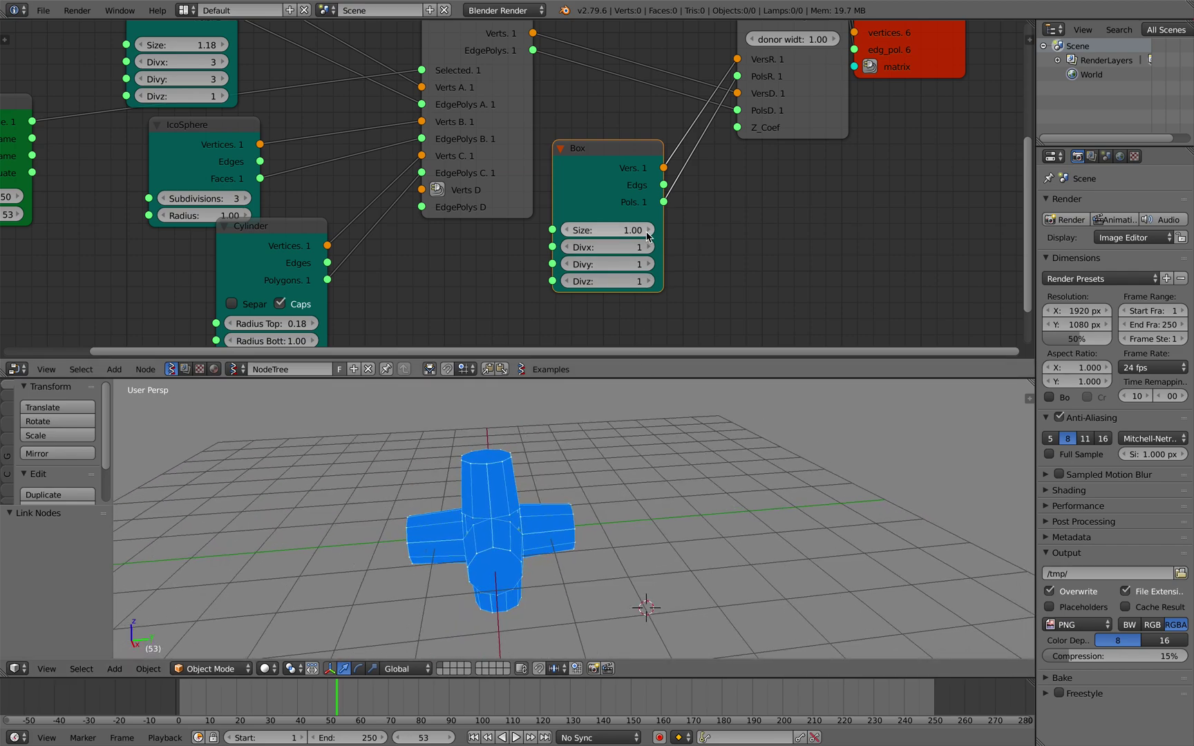
left_click_drag(648, 235, 439, 560)
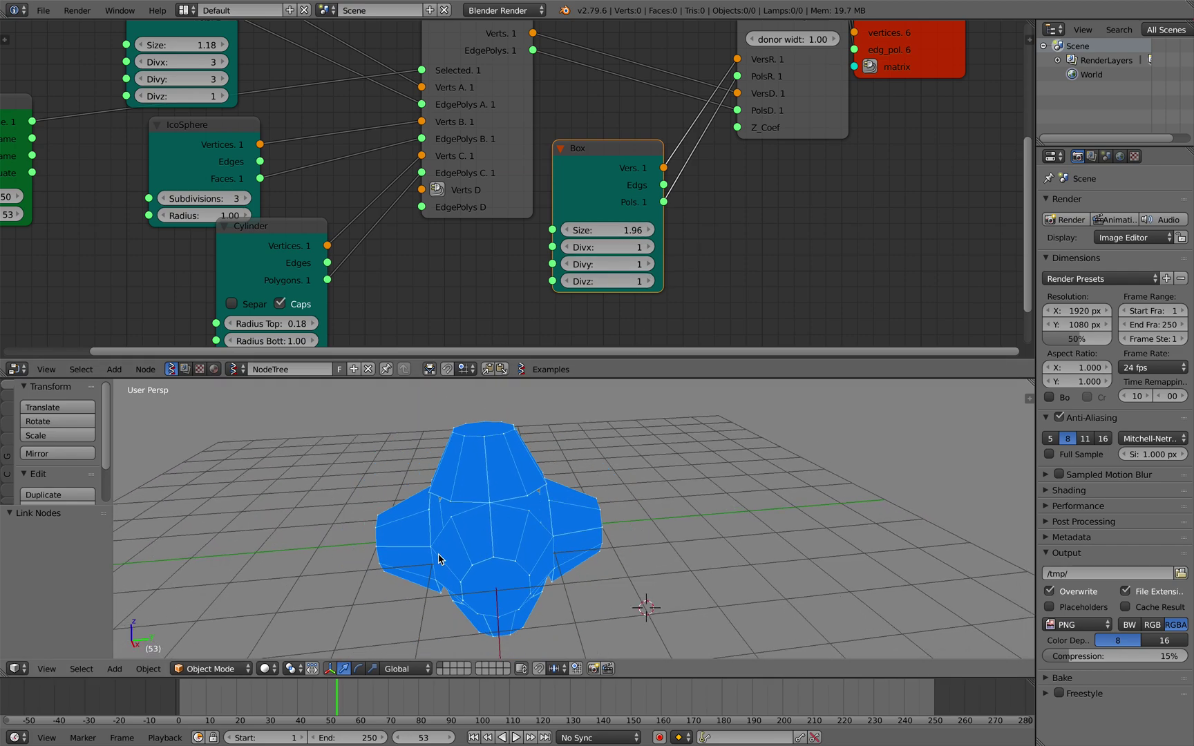
Set the new Box node's divisions to Divx 4, Divy 3 and Divz 4.
scroll(441, 559, "down", 5)
scroll(443, 560, "up", 10)
left_click(649, 251)
left_click(650, 251)
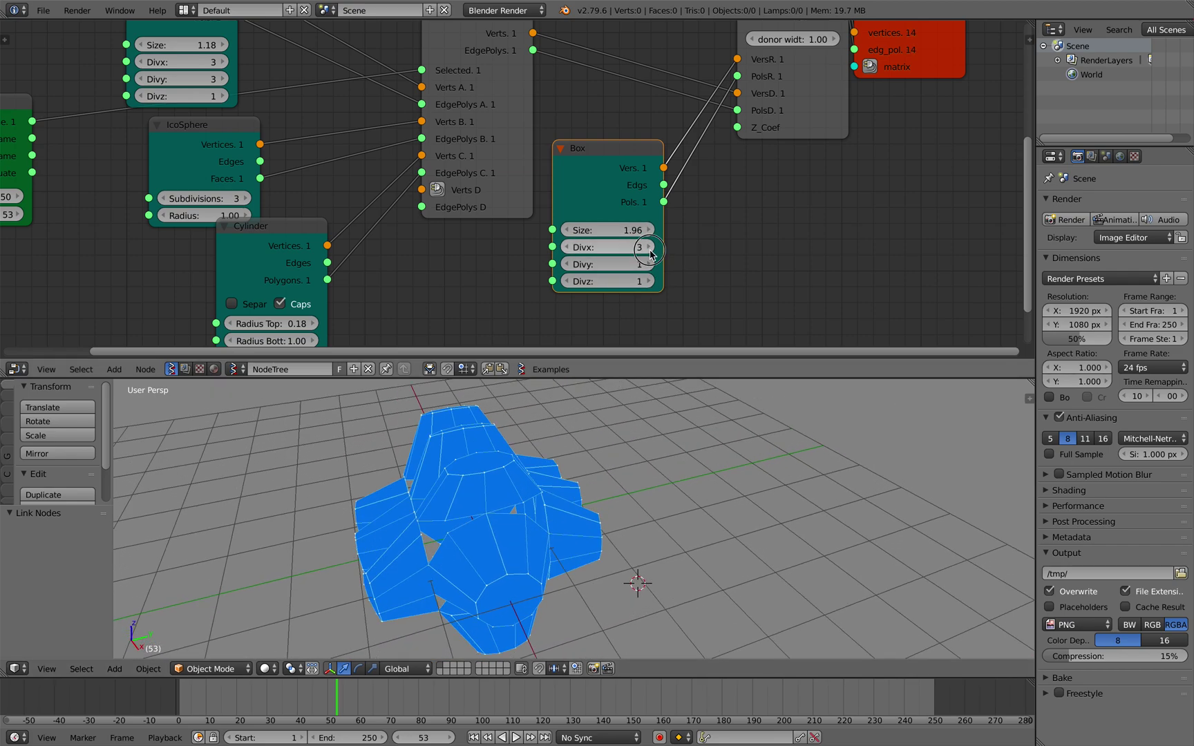
left_click(650, 250)
left_click(649, 266)
left_click(648, 266)
middle_click_drag(537, 520, 477, 484)
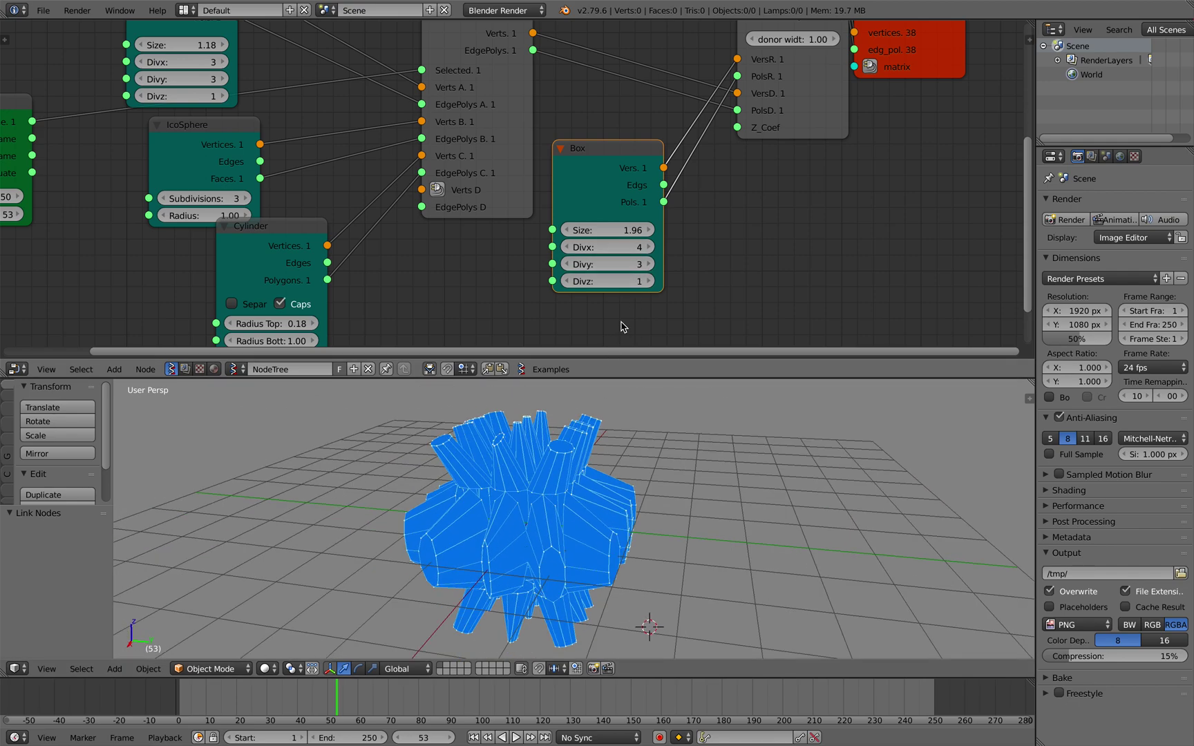
left_click(648, 285)
left_click(648, 285)
left_click(648, 285)
Inspect the spiky box mesh from several angles and save over the existing blend file.
scroll(642, 424, "down", 5)
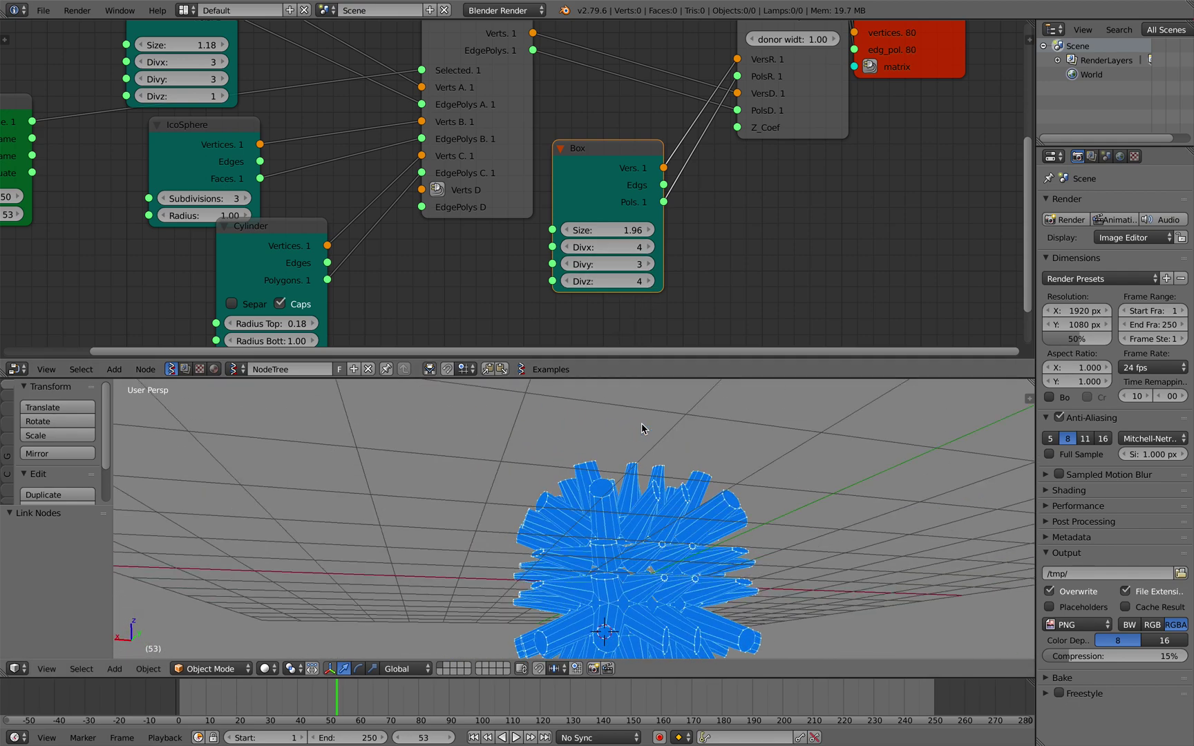
scroll(641, 424, "up", 10)
key("ctrl+s")
left_click(642, 423)
scroll(634, 508, "right", 5)
key("ctrl+s")
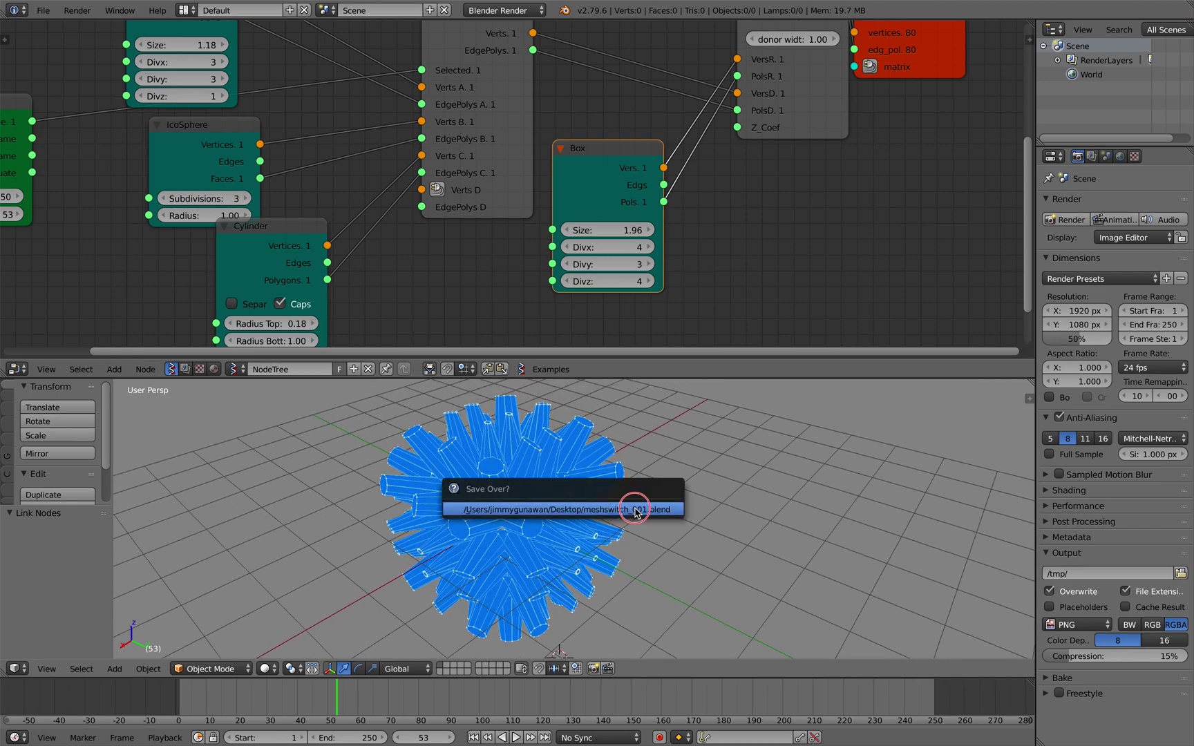
left_click(636, 509)
Set the Adaptive Polygons node's donor width to 1.48.
scroll(626, 508, "down", 5)
middle_click_drag(627, 512, 625, 508)
middle_click_drag(792, 40, 766, 103)
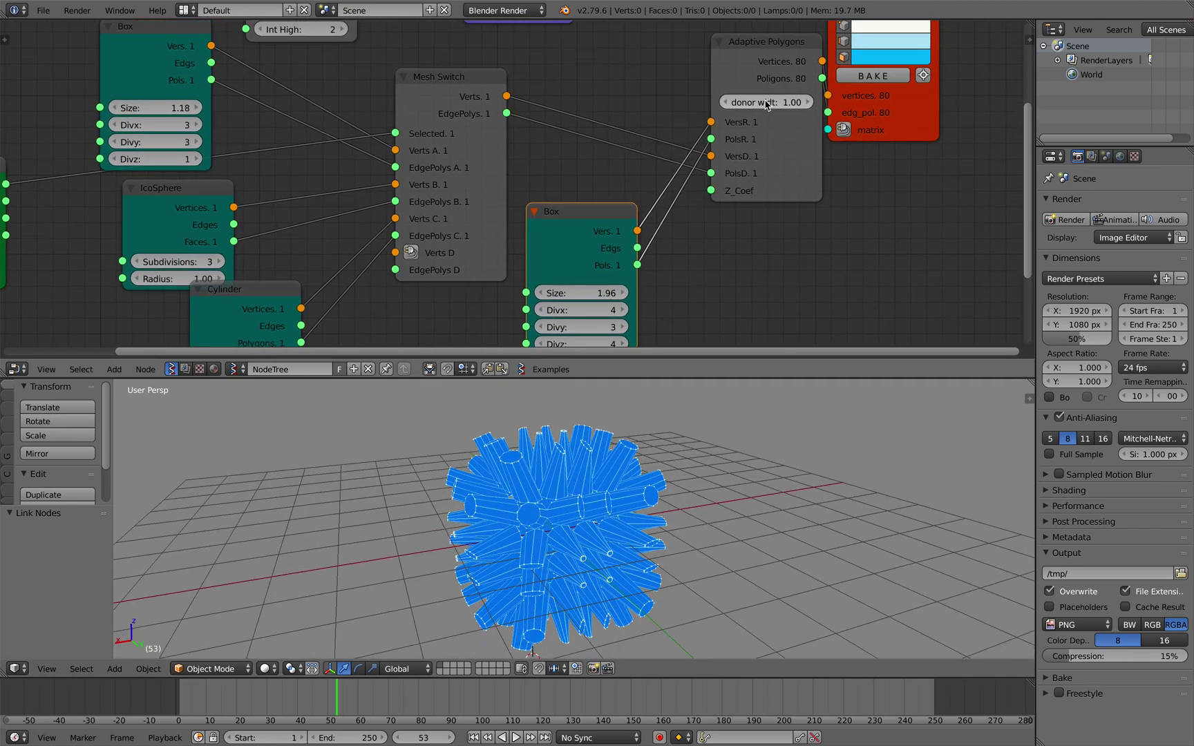
left_click_drag(765, 101, 766, 102)
Delete the Box node feeding Adaptive Polygons and place a new IcoSphere node in its spot.
key("x")
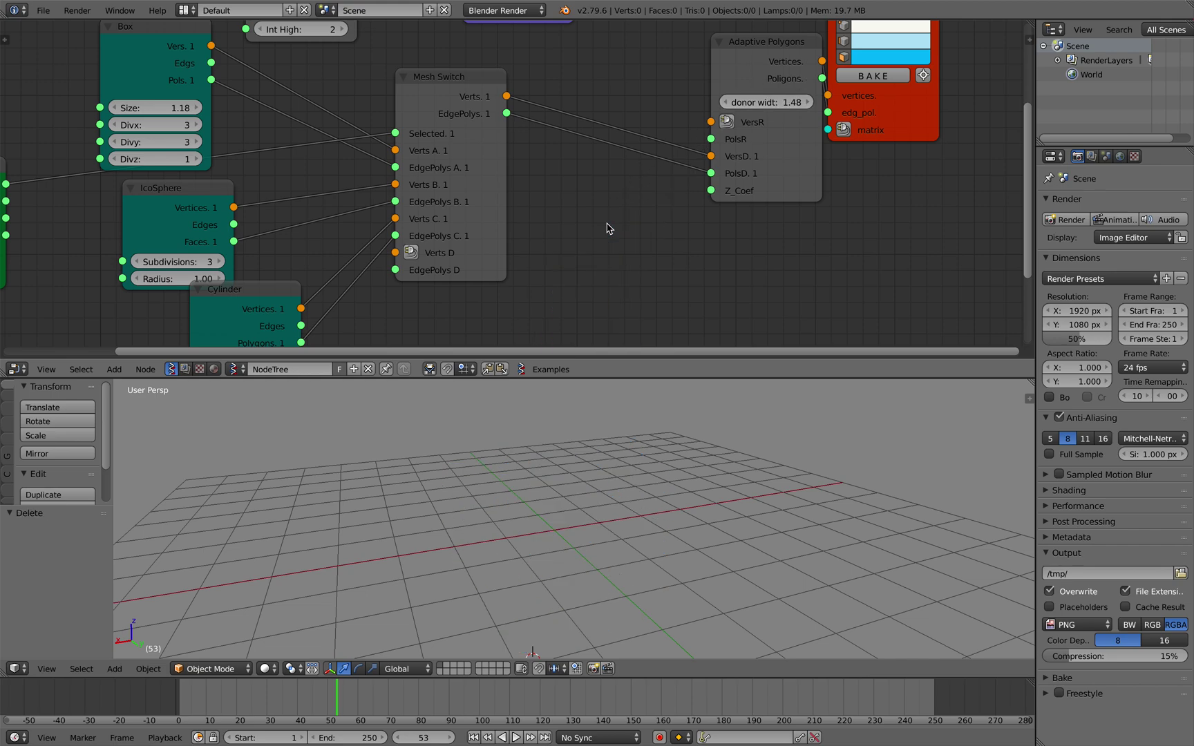
key("alt+space")
type("ic")
key("Return")
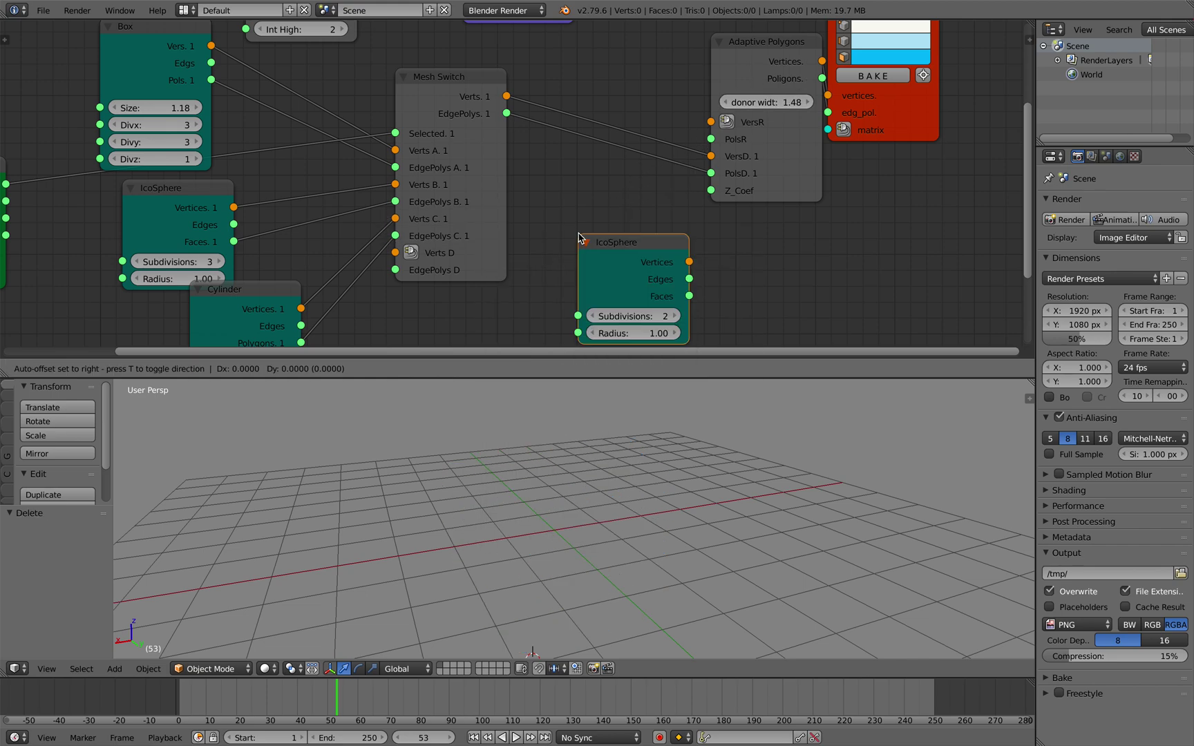
left_click(553, 176)
Link the new IcoSphere's Vertices and Faces to Adaptive Polygons' VersR and PolsR, and set its radius to 1.18.
left_click_drag(664, 201, 710, 124)
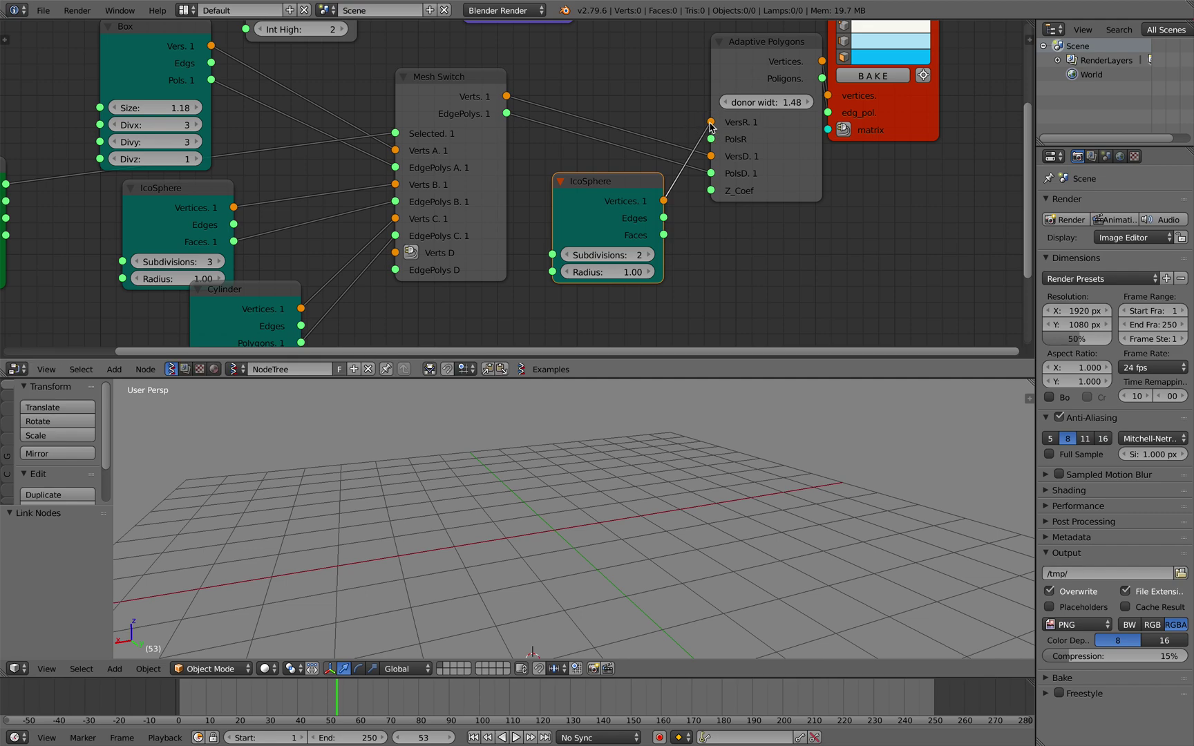
left_click_drag(665, 235, 712, 141)
middle_click_drag(589, 449, 600, 462)
left_click_drag(608, 272, 639, 256)
Turn on shaded display in the Viewer Draw node and save over the existing blend file.
scroll(885, 147, "up", 5)
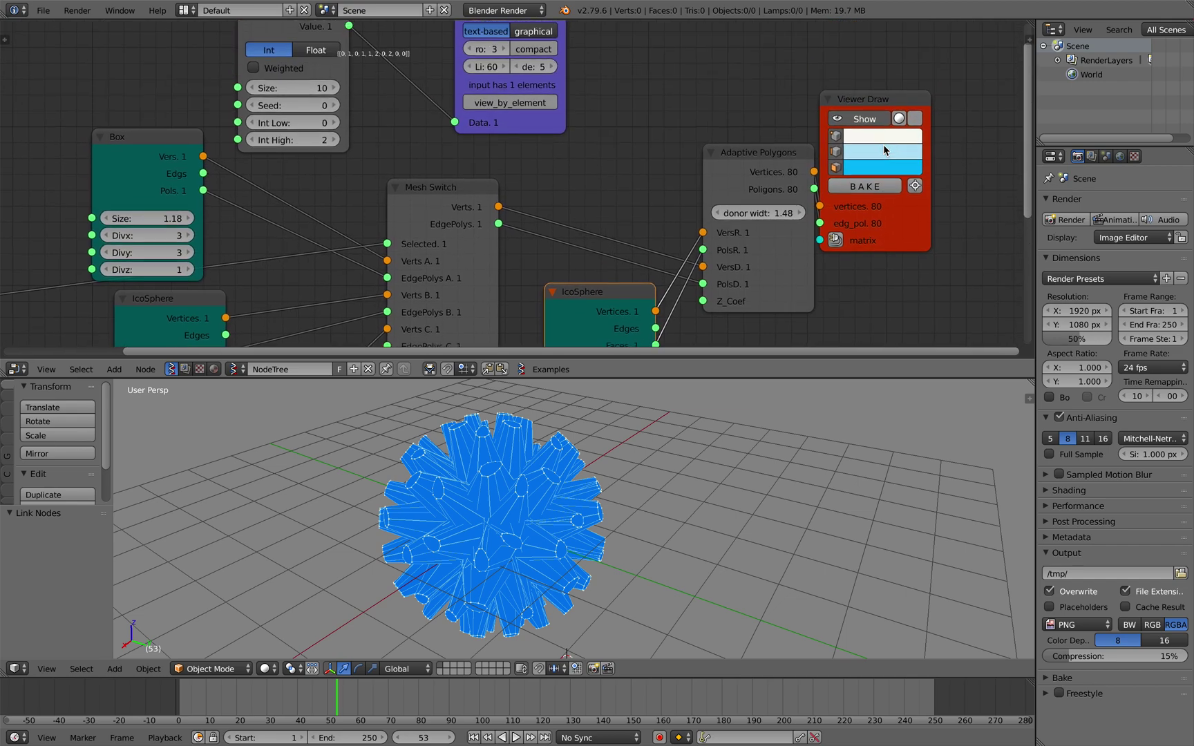
left_click(911, 130)
scroll(663, 437, "right", 4)
key("super+s")
left_click(663, 440)
scroll(654, 444, "right", 5)
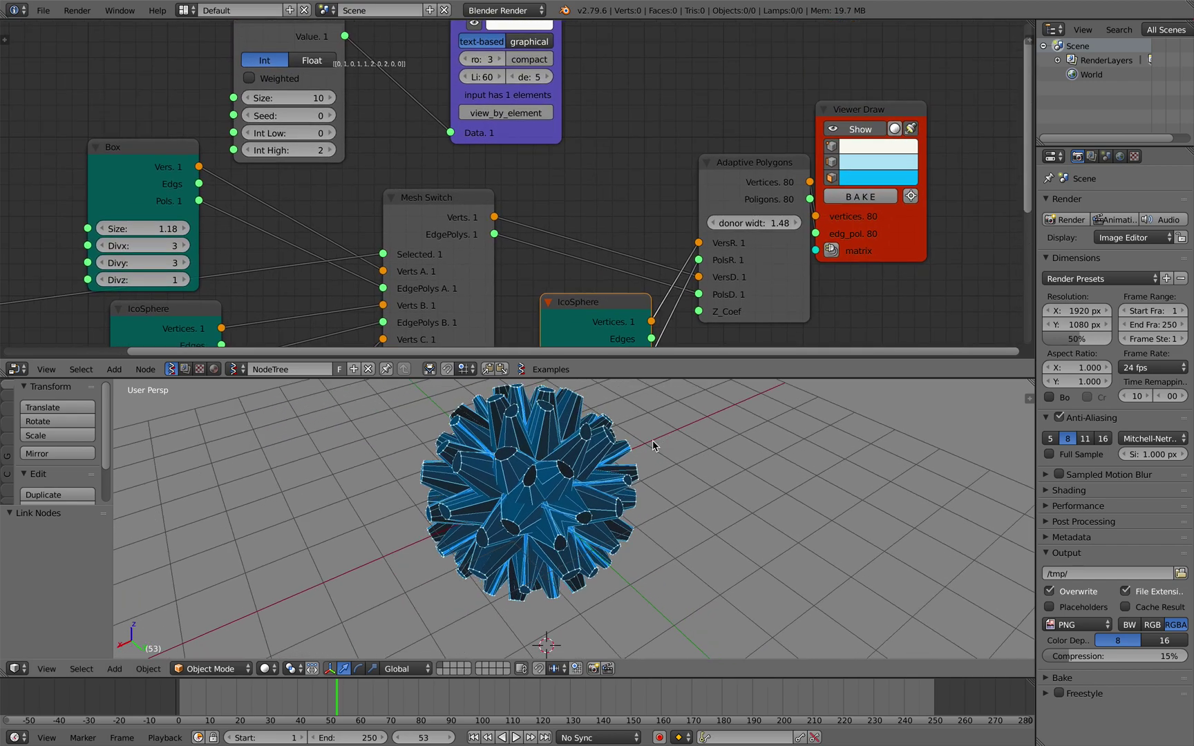
Save the blend file again and view the spiky icosphere mesh from other angles.
scroll(621, 283, "down", 5)
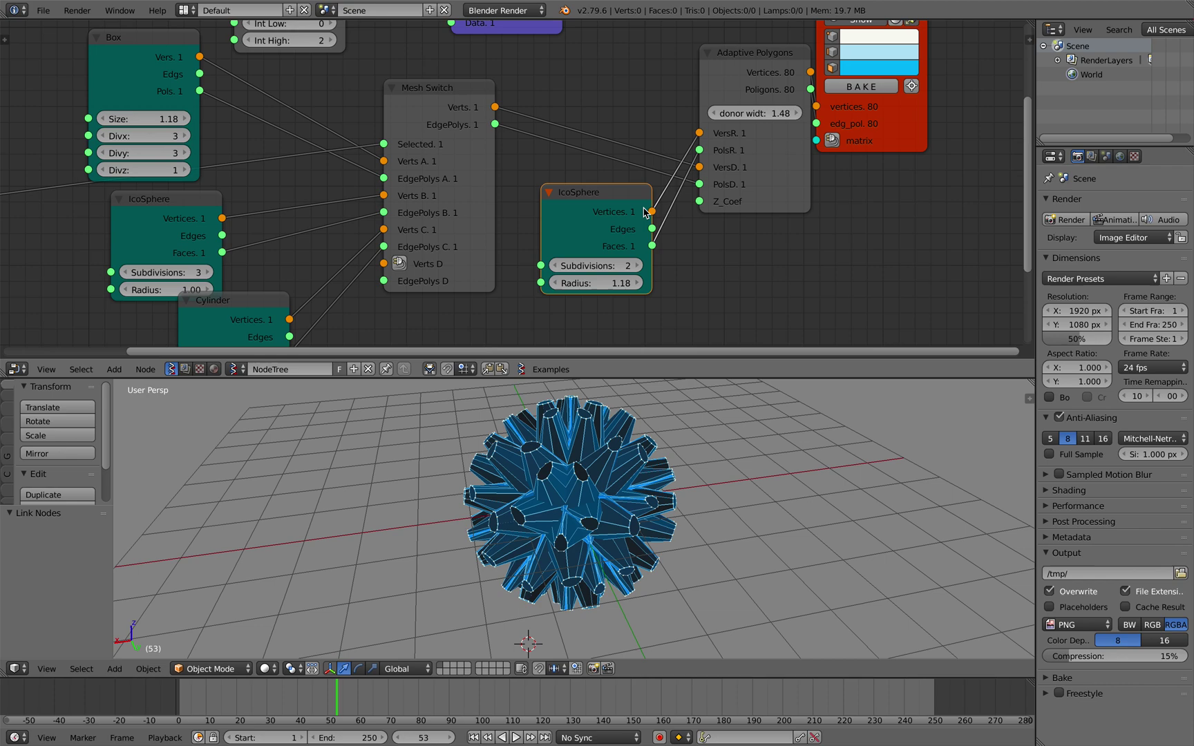
scroll(640, 207, "up", 1)
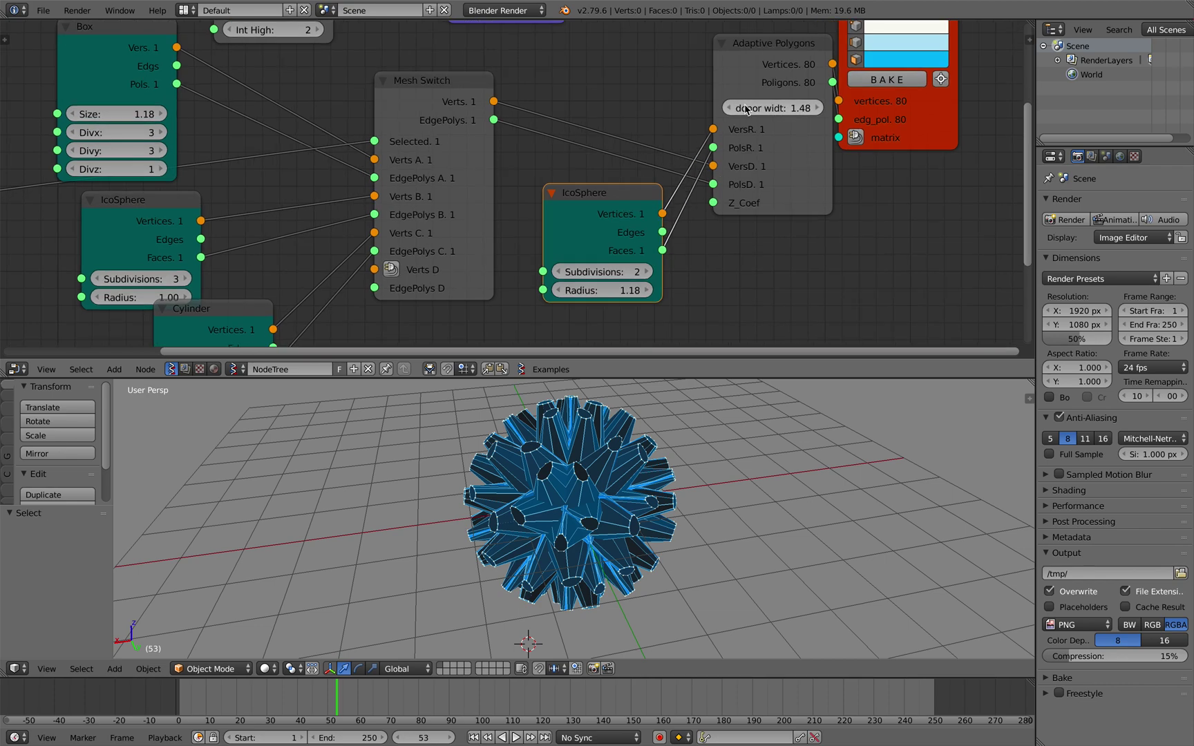
key("super+s")
left_click(734, 147)
key("super+s")
left_click(643, 92)
scroll(668, 433, "left", 3)
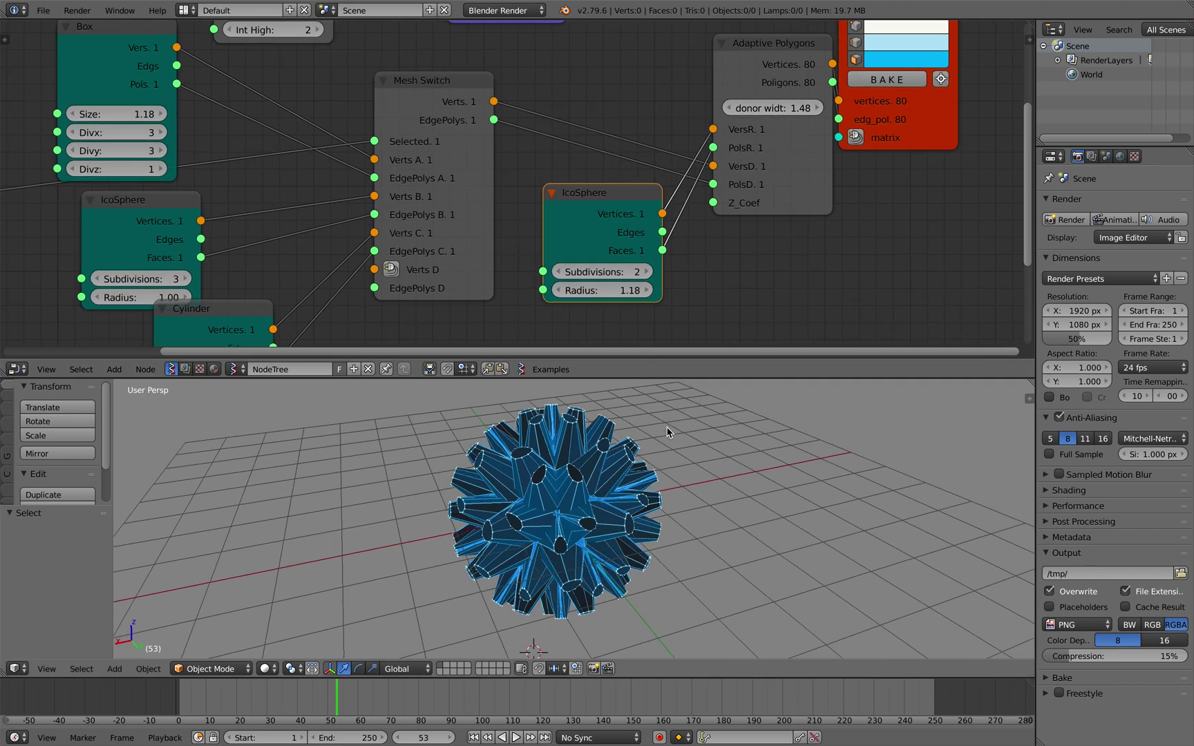
scroll(667, 432, "left", 3)
Move the timeline back and forth around frame 54, ending on frame 55, to compare the switched donor meshes.
key("Right")
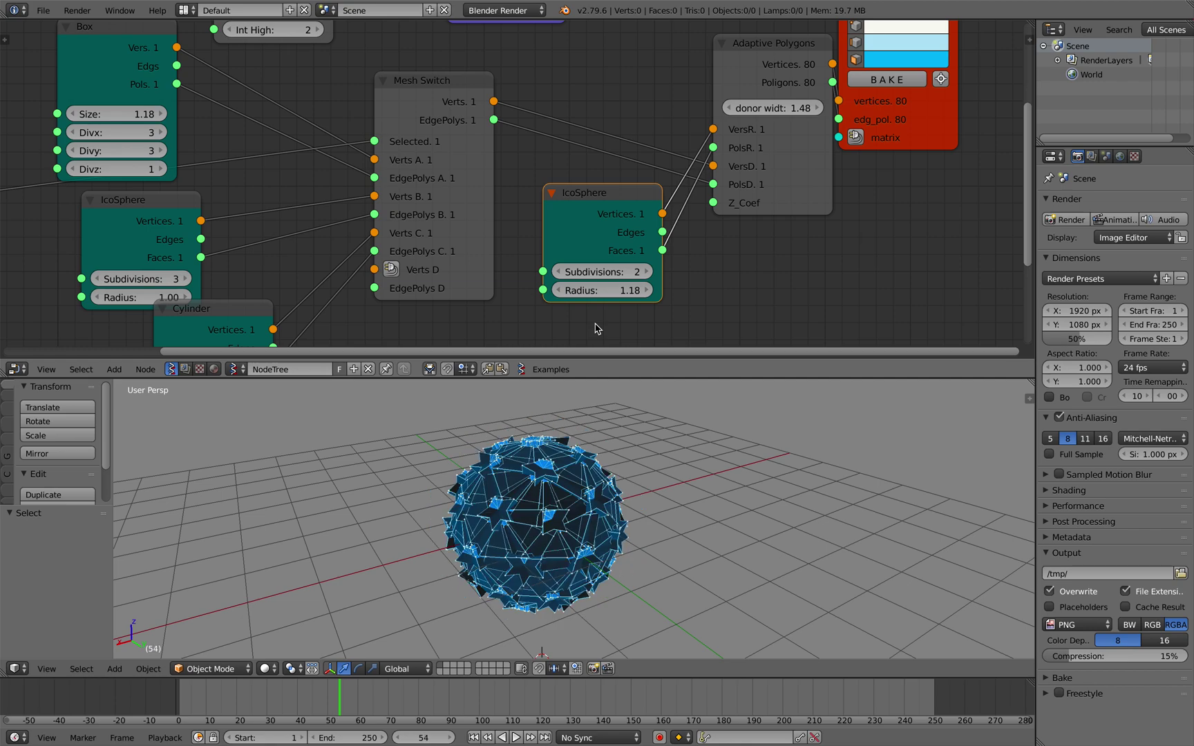
key("Left")
key("Left")
key("Left")
key("Left")
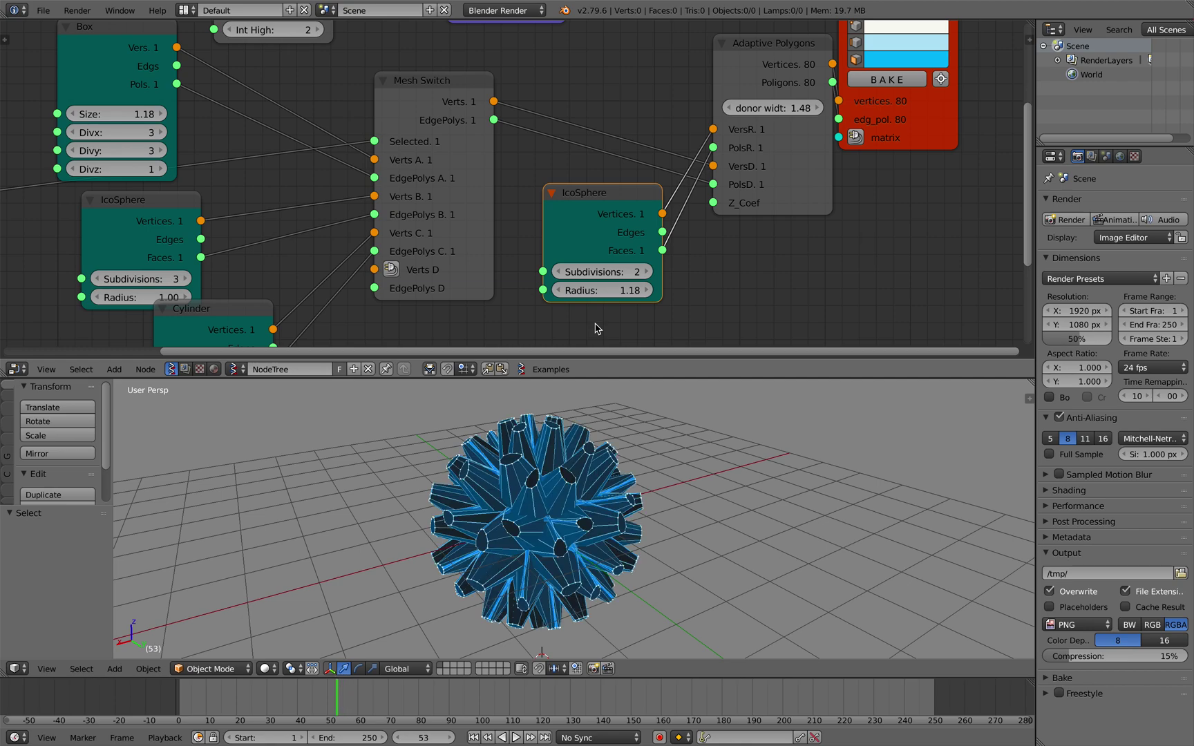
key("Right")
key("Right")
key("Left")
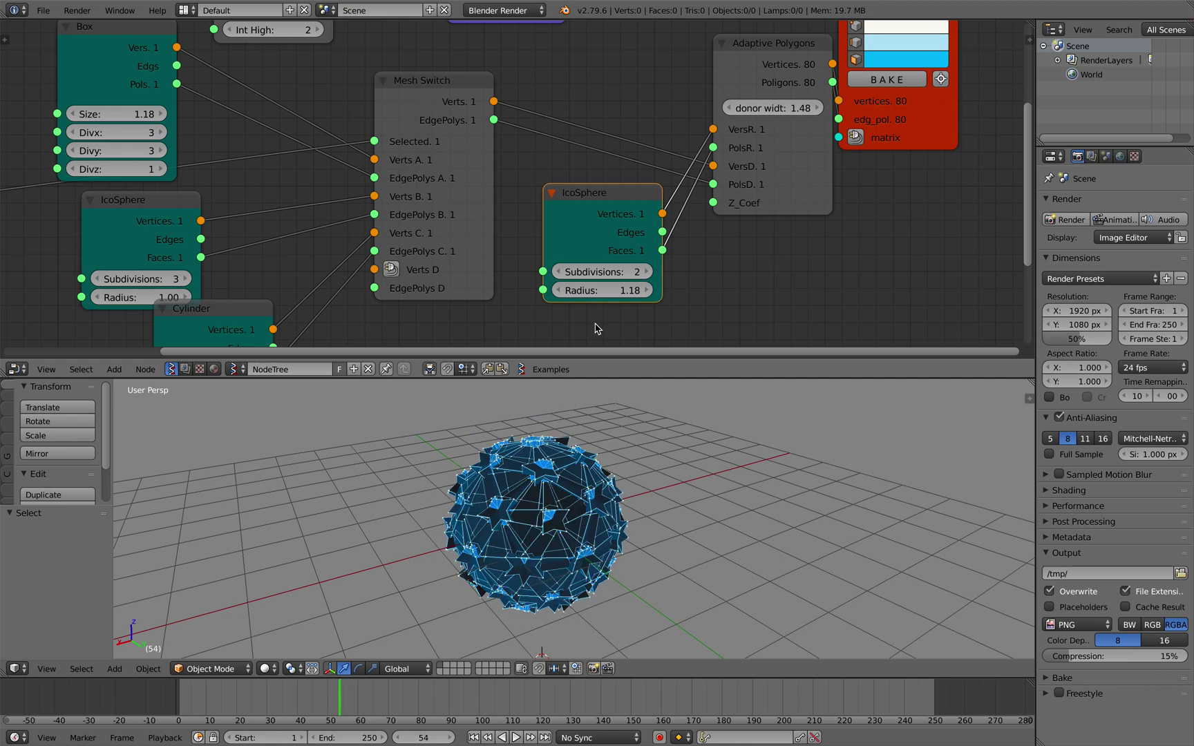
key("Right")
Inspect the frame 55 sphere mesh from several angles and save over the existing blend file.
scroll(571, 451, "up", 4)
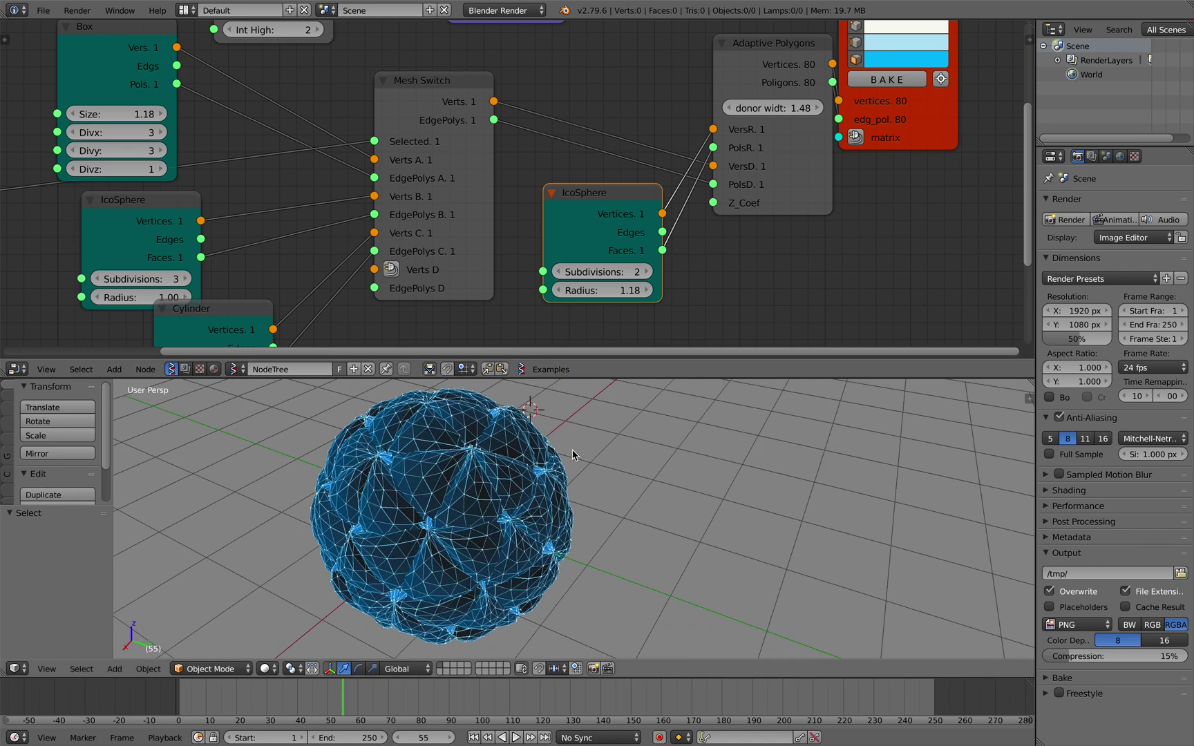
scroll(572, 455, "up", 1)
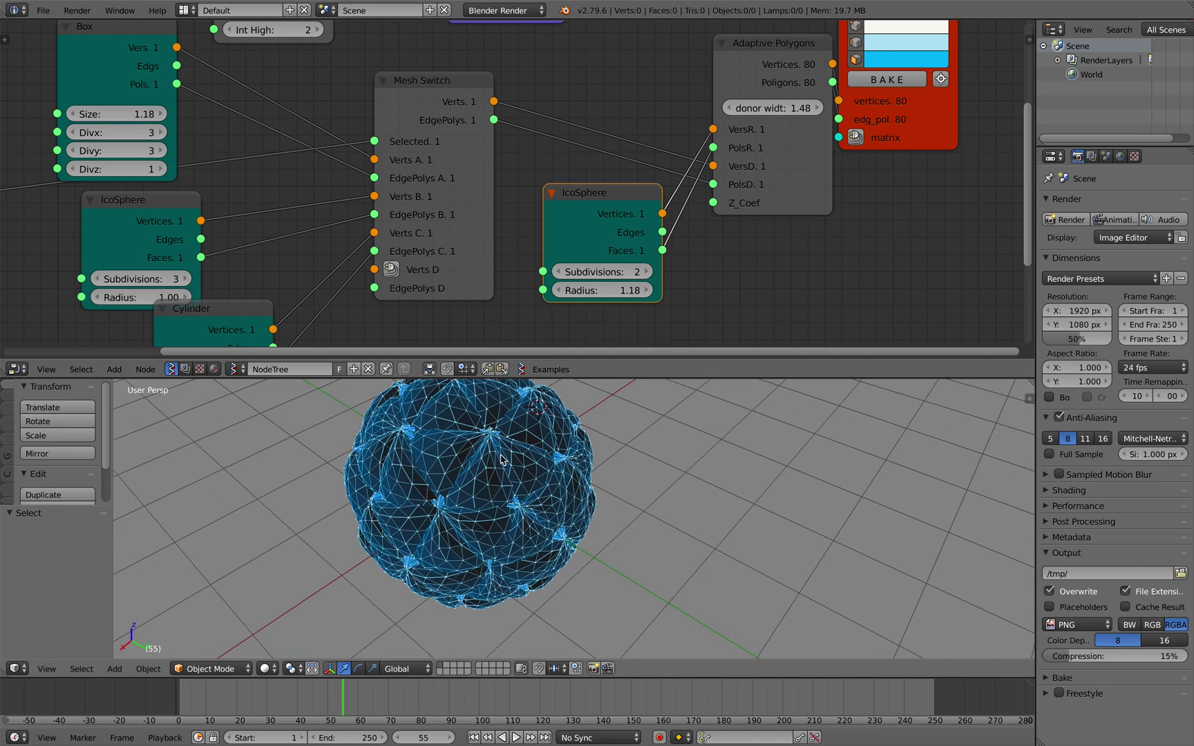
key("Left")
key("Right")
middle_click_drag(451, 483, 536, 535)
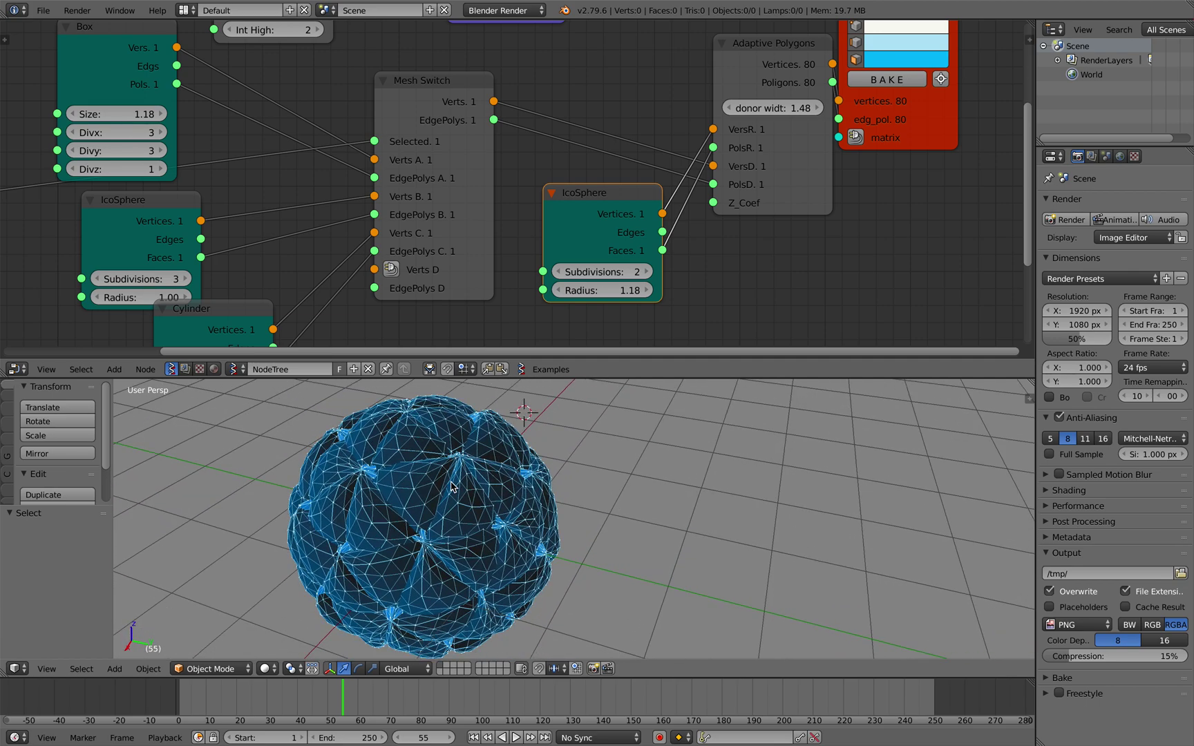
key("KP_4")
key("KP_4")
key("KP_4")
key("KP_4")
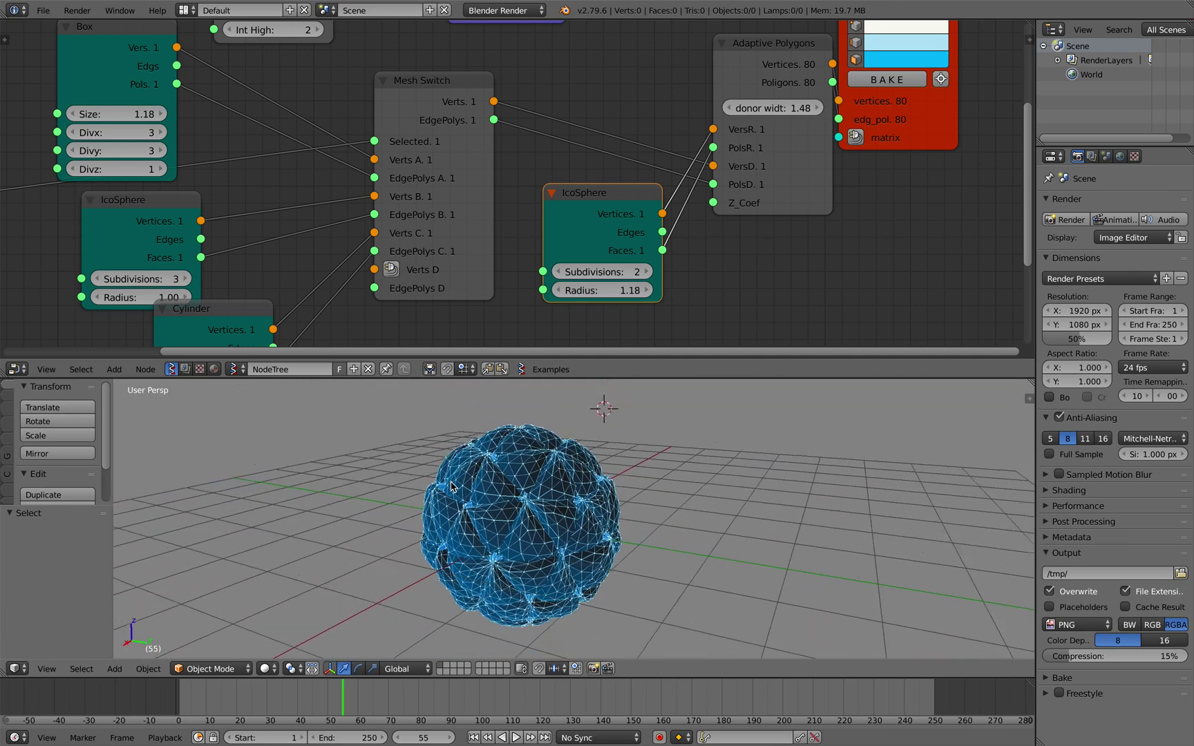
scroll(451, 487, "right", 5)
key("ctrl+s")
left_click(450, 483)
scroll(496, 193, "down", 2)
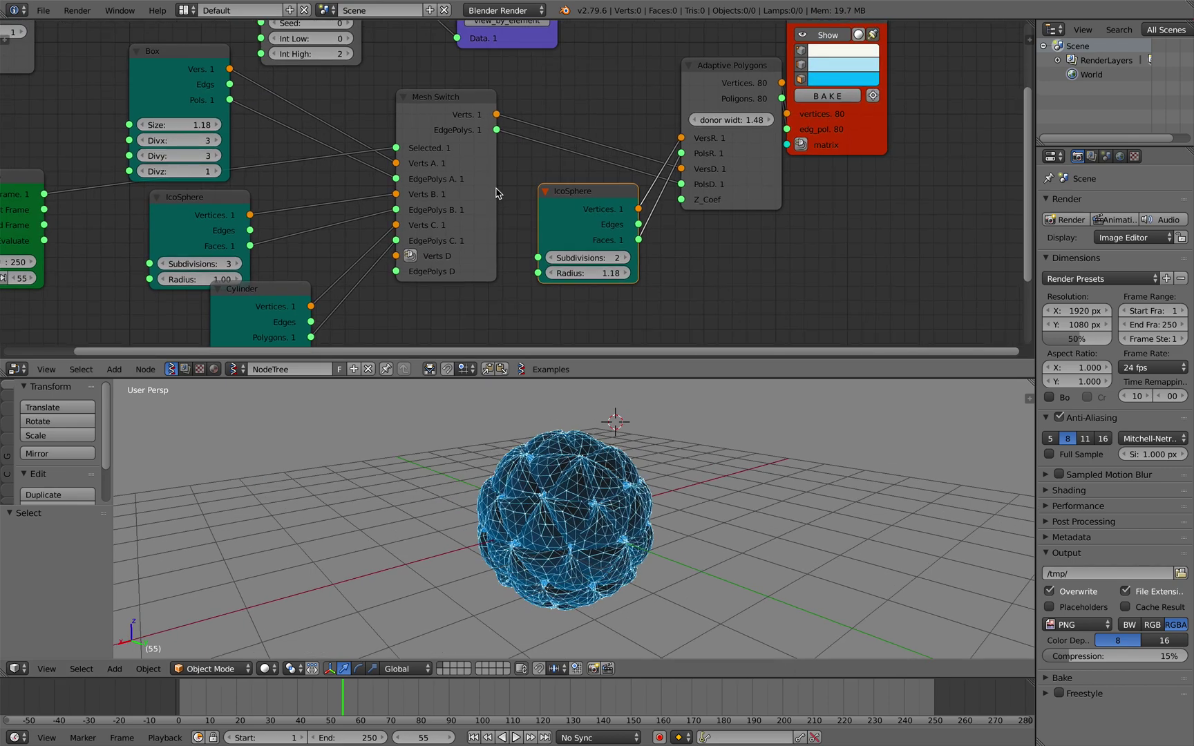
Shift the Random Num Gen node slightly above the Box node.
scroll(496, 194, "up", 5)
left_click_drag(394, 102, 390, 99)
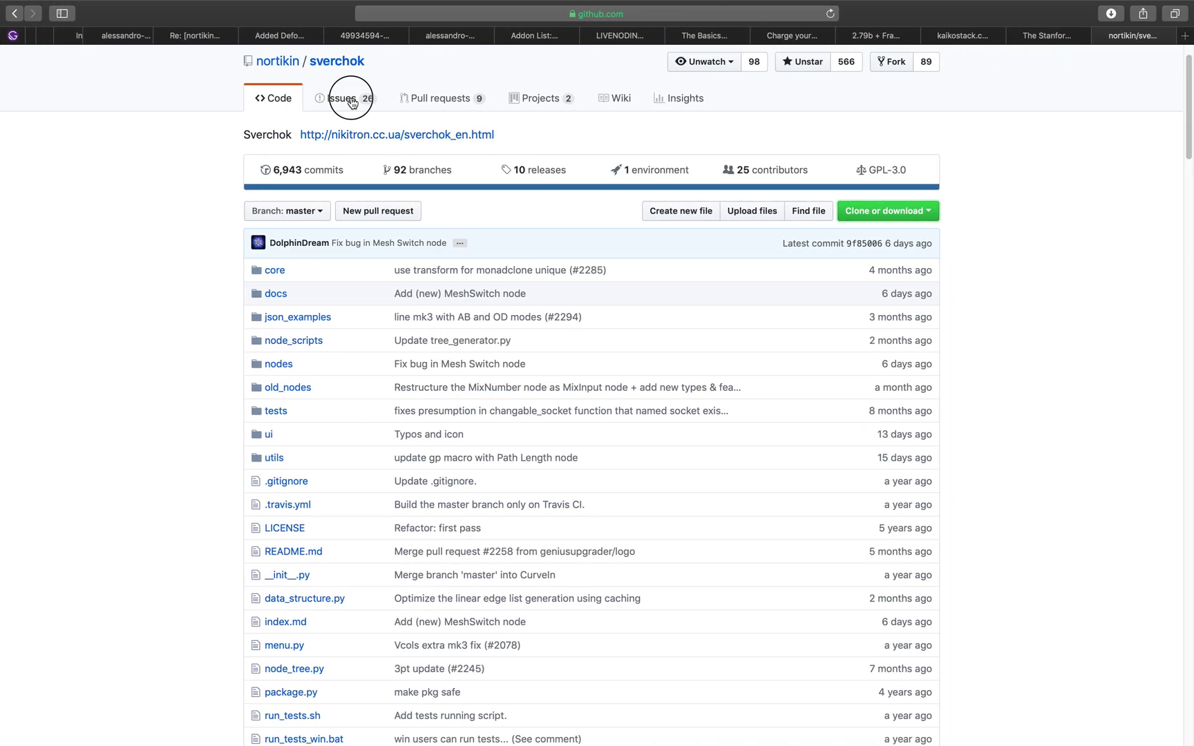
Try to open the Issues page of the Sverchok GitHub repository in Safari, then return to the repository's code page.
left_click(351, 101)
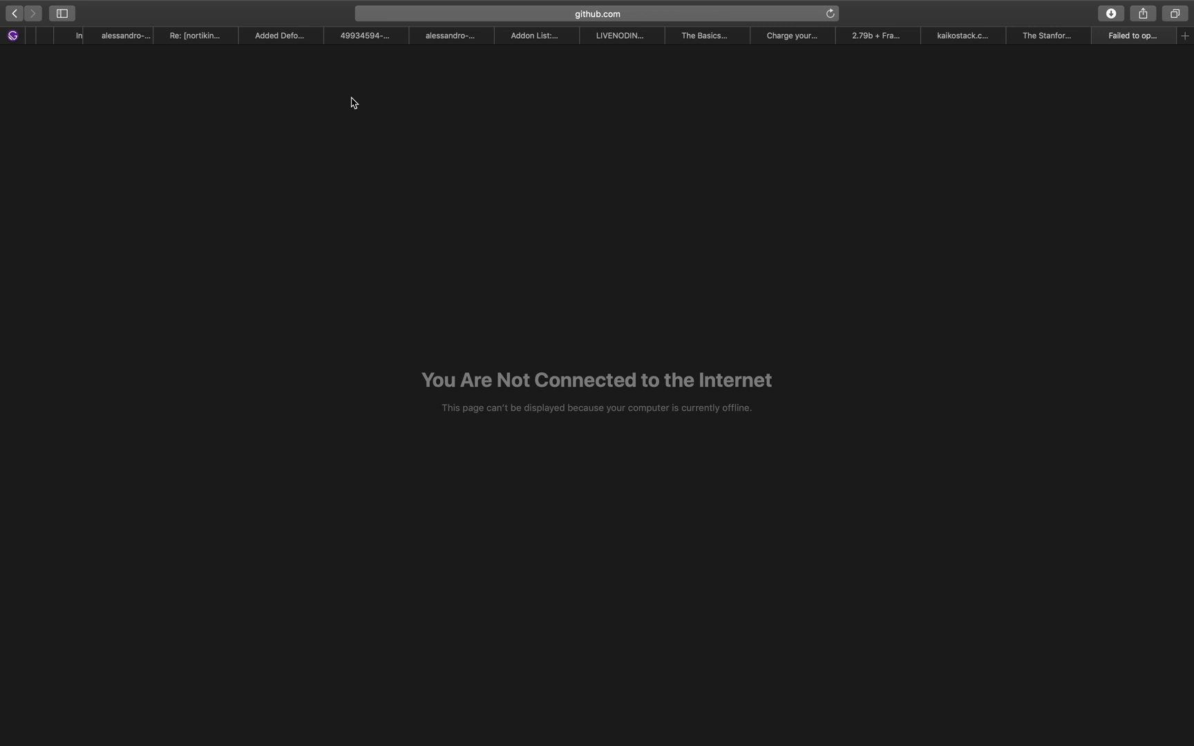
left_click(561, 14)
key("Return")
left_click(13, 14)
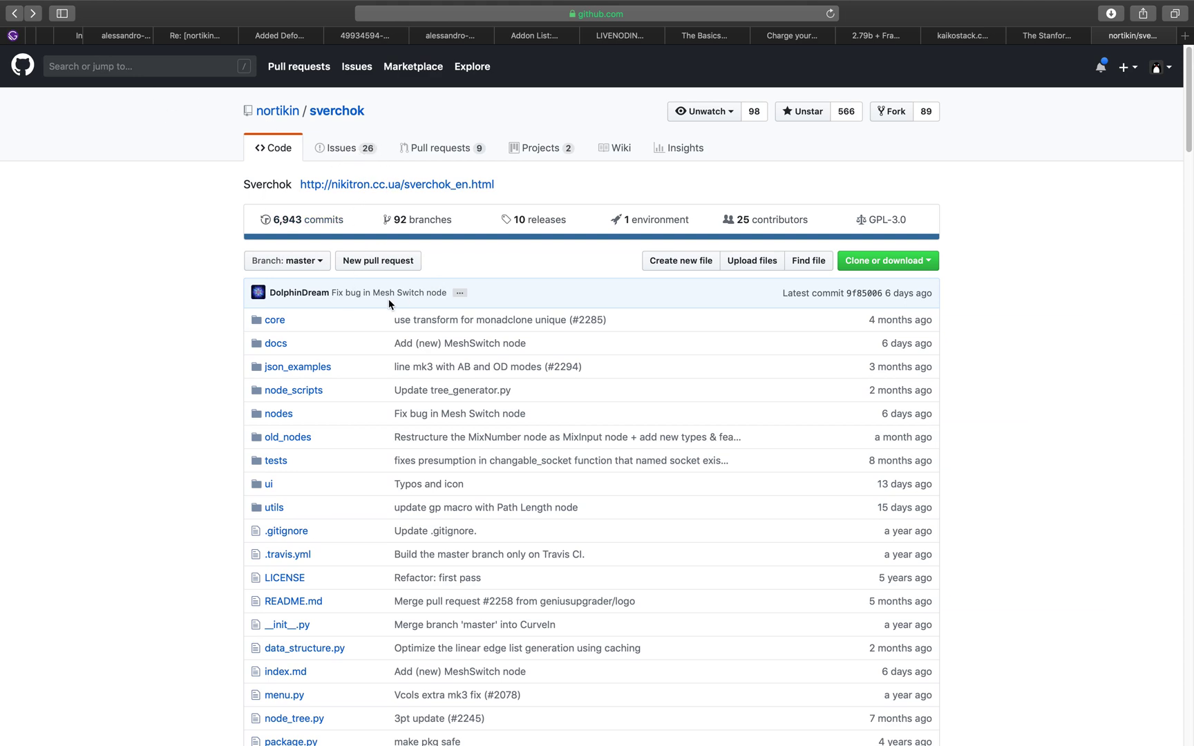
scroll(429, 374, "down", 2)
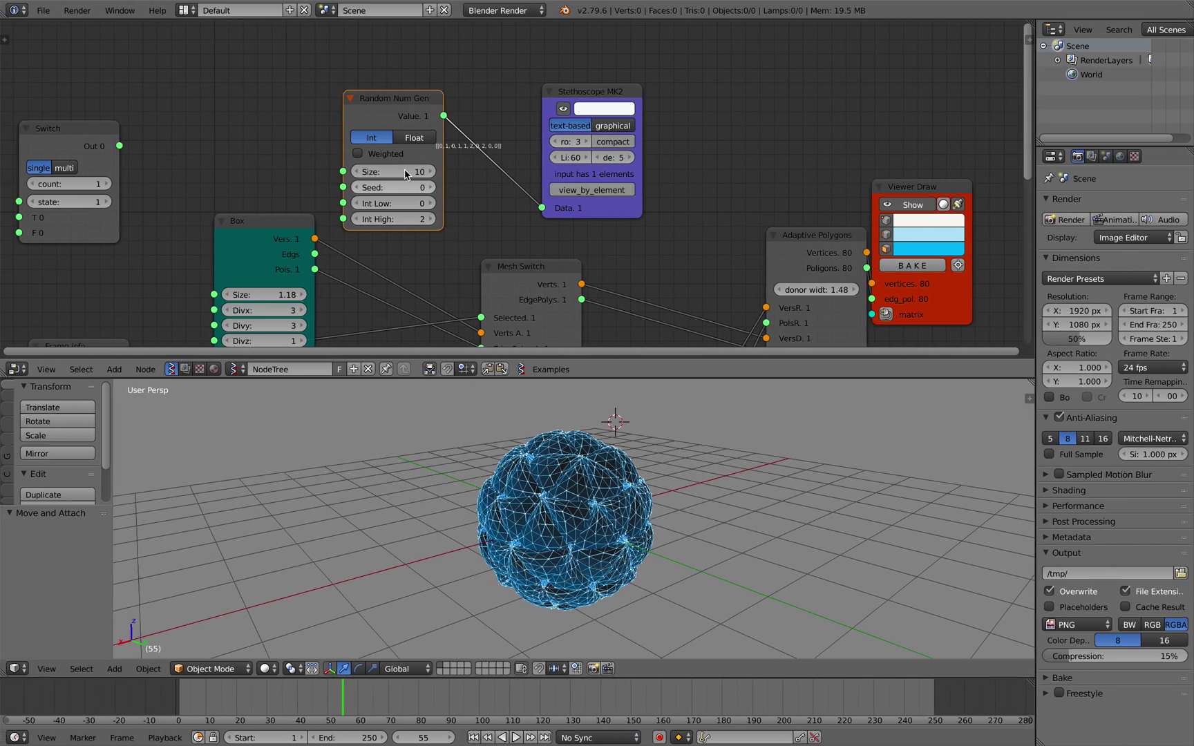
Back in Blender, spread out the node layout by moving the Random Num Gen, Viewer Draw and Mesh Switch nodes.
left_click_drag(414, 111, 384, 98)
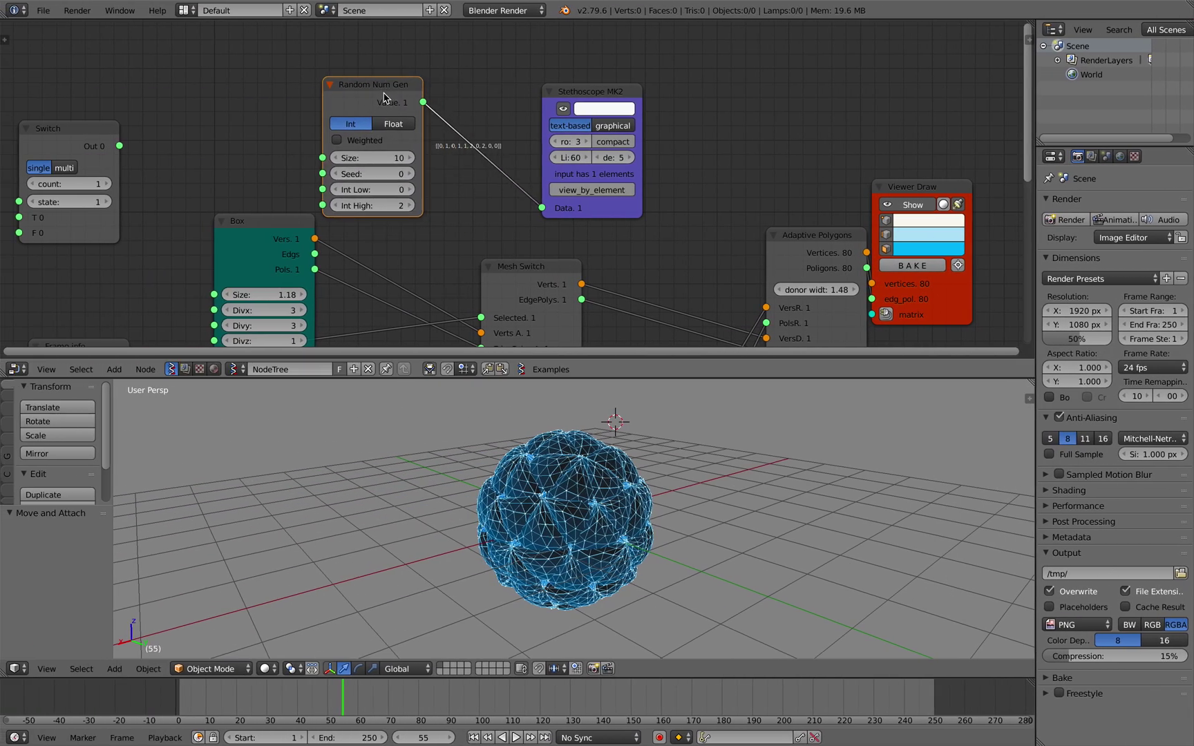
scroll(459, 159, "right", 1)
scroll(532, 211, "down", 1)
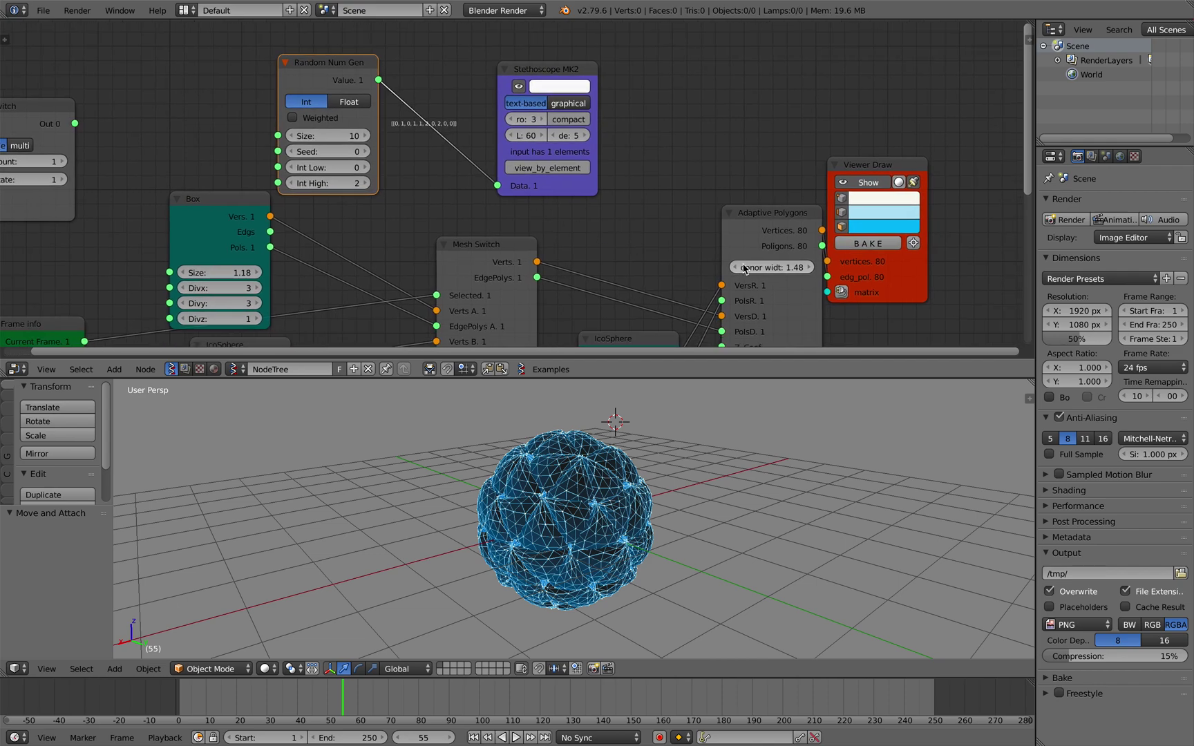
middle_click_drag(736, 219, 726, 164)
left_click_drag(859, 232, 908, 232)
scroll(653, 288, "down", 5)
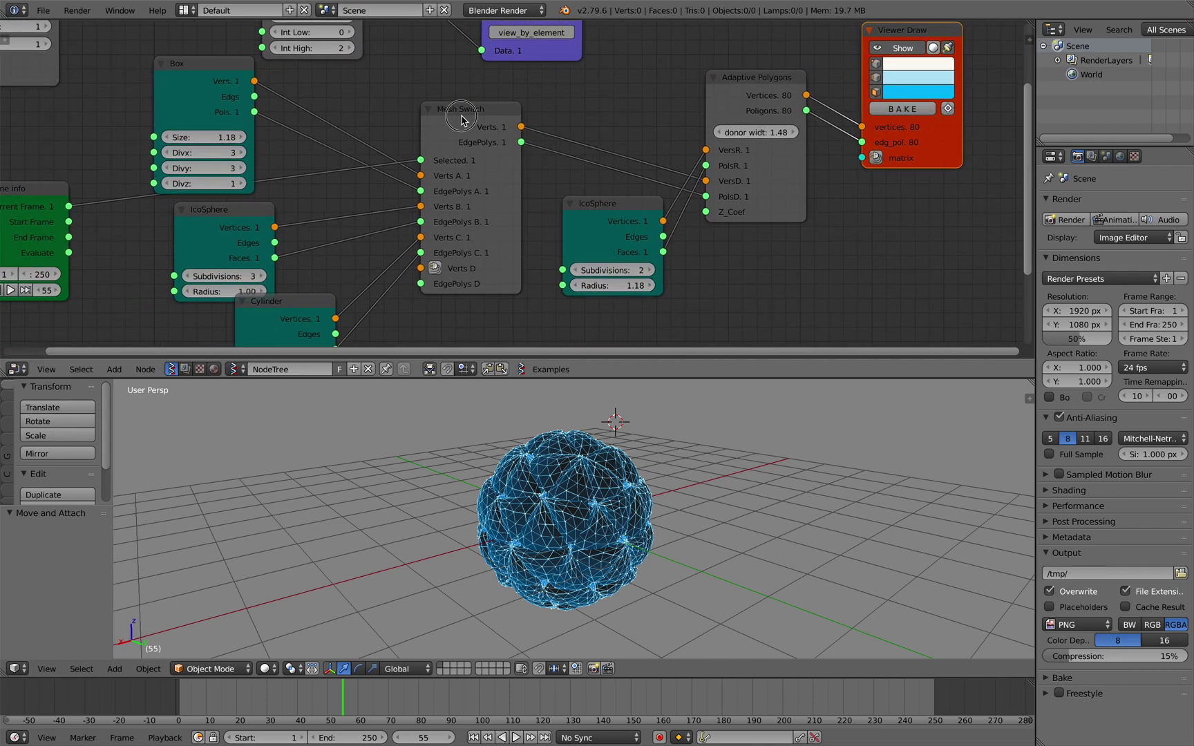
left_click_drag(461, 121, 436, 101)
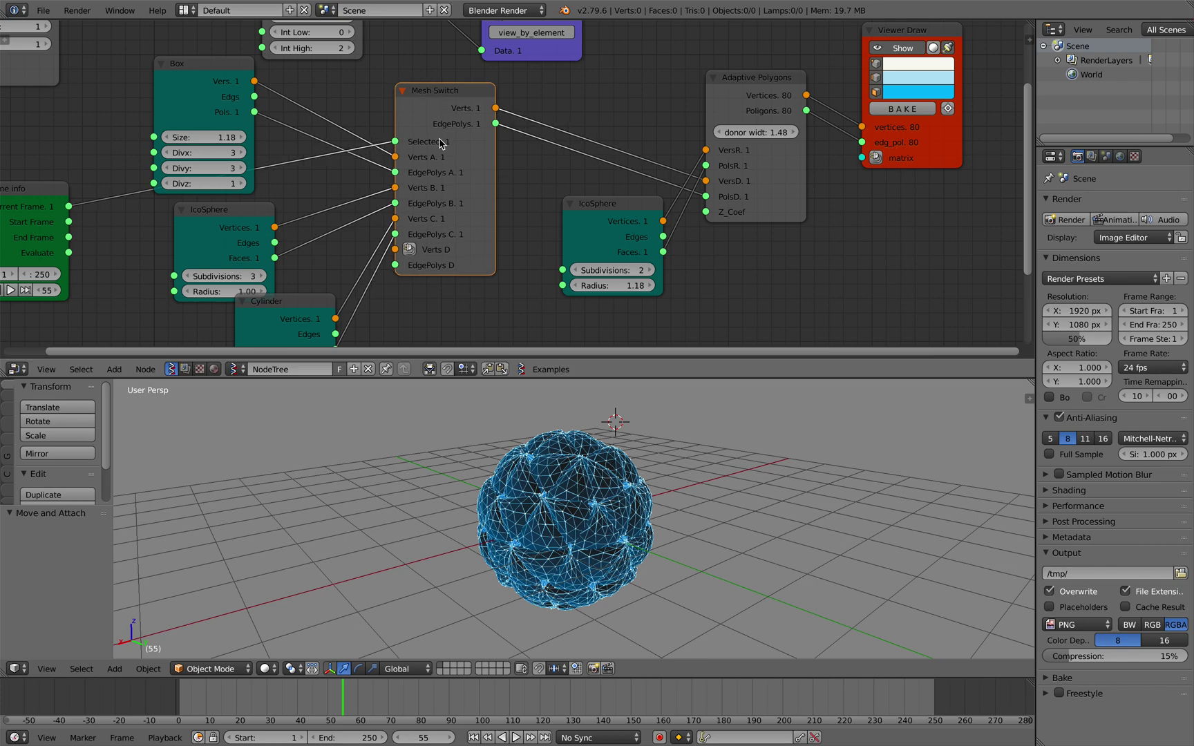
Select the Box, IcoSphere and Cylinder source nodes together with Mesh Switch, and save over the blend file.
left_click(229, 81)
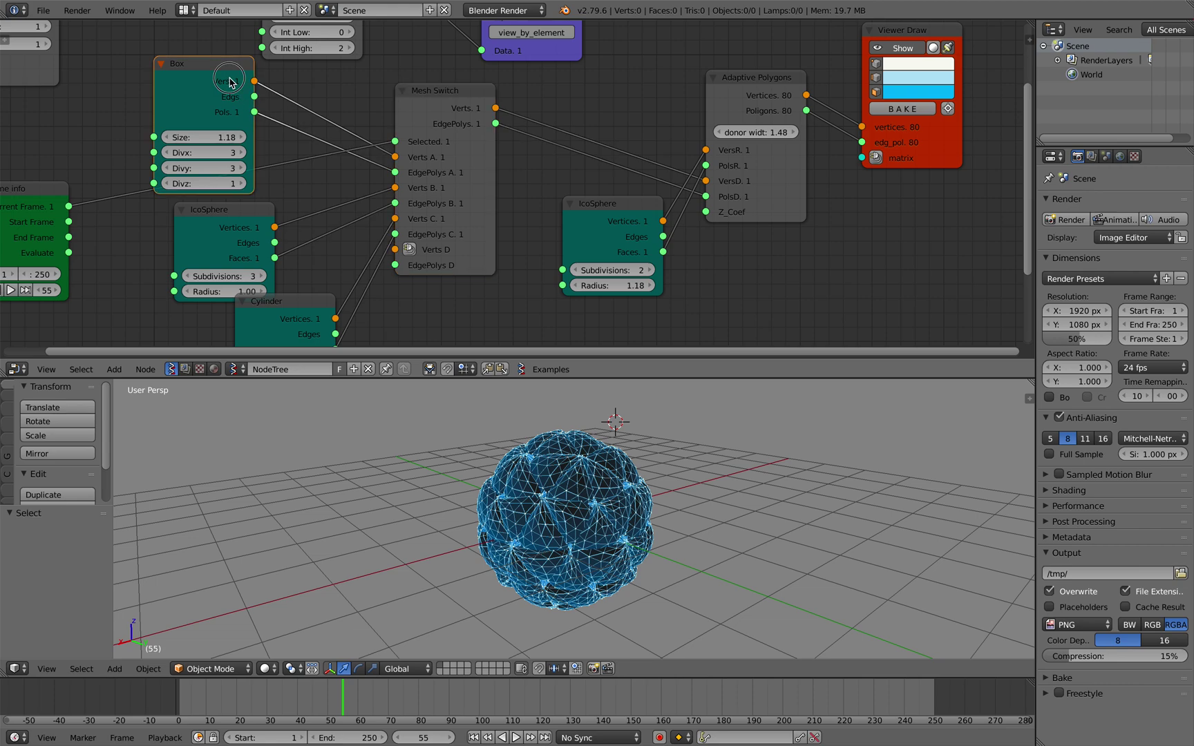
left_click(230, 220)
left_click(429, 95, "shift")
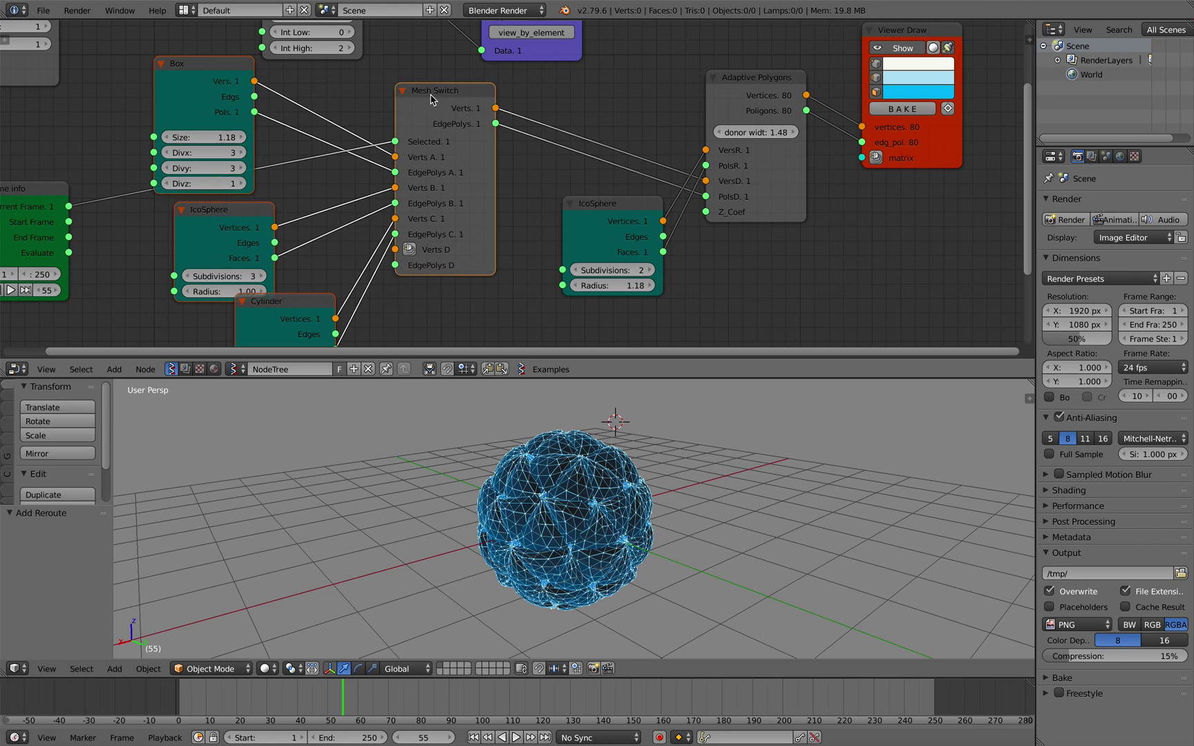
key("ctrl+s")
left_click(529, 206)
Review the Mesh Switch node, the source meshes and Frame info feeding it, and its links to Adaptive Polygons.
middle_click_drag(514, 197, 523, 185)
scroll(523, 184, "left", 3)
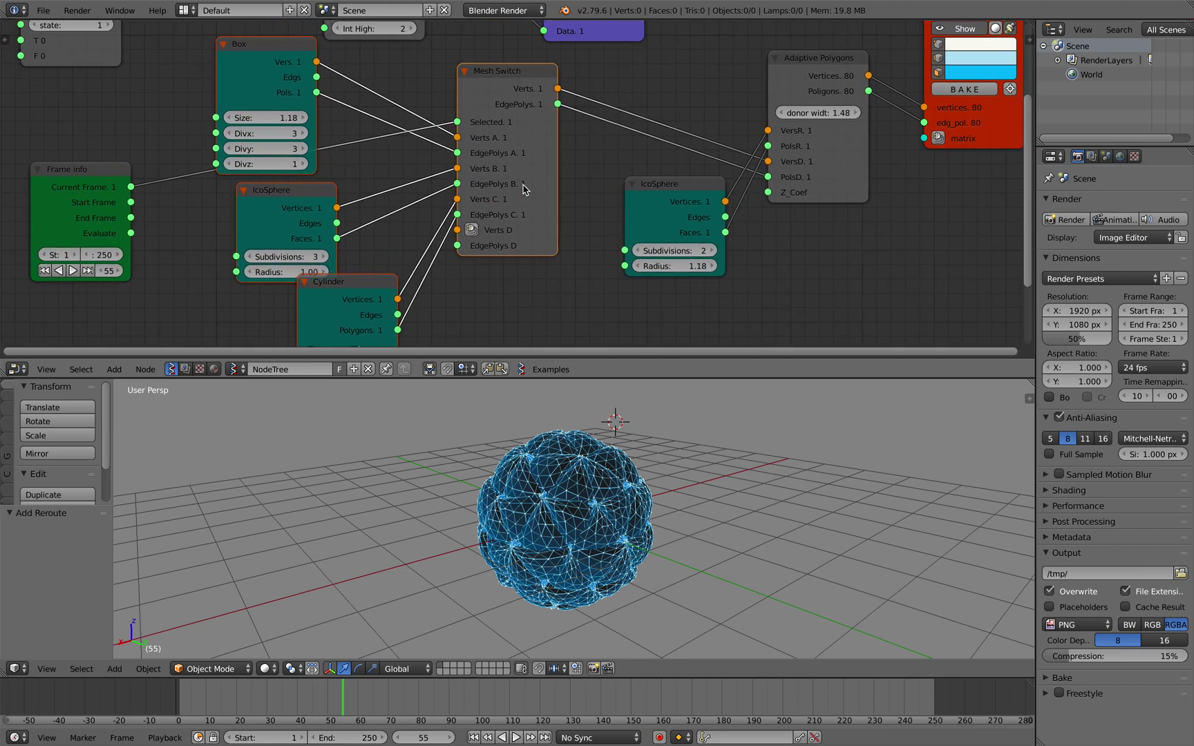
scroll(523, 184, "down", 2)
scroll(509, 161, "up", 2)
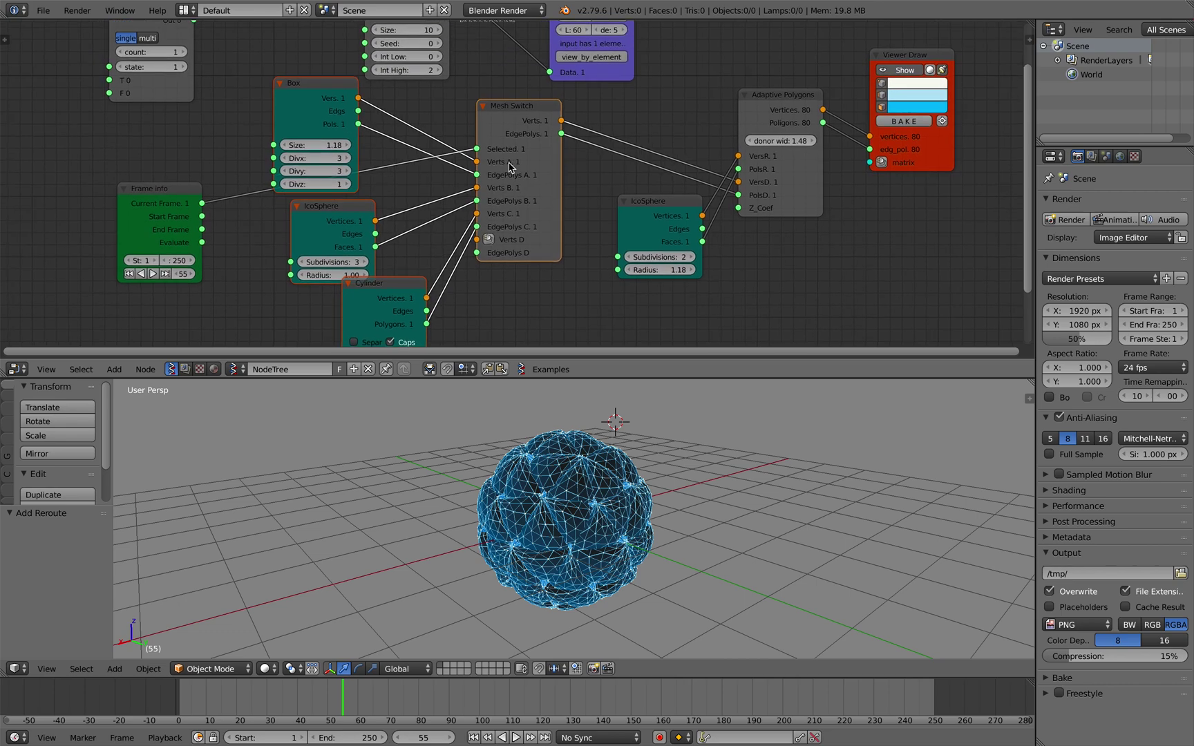
scroll(525, 169, "up", 3)
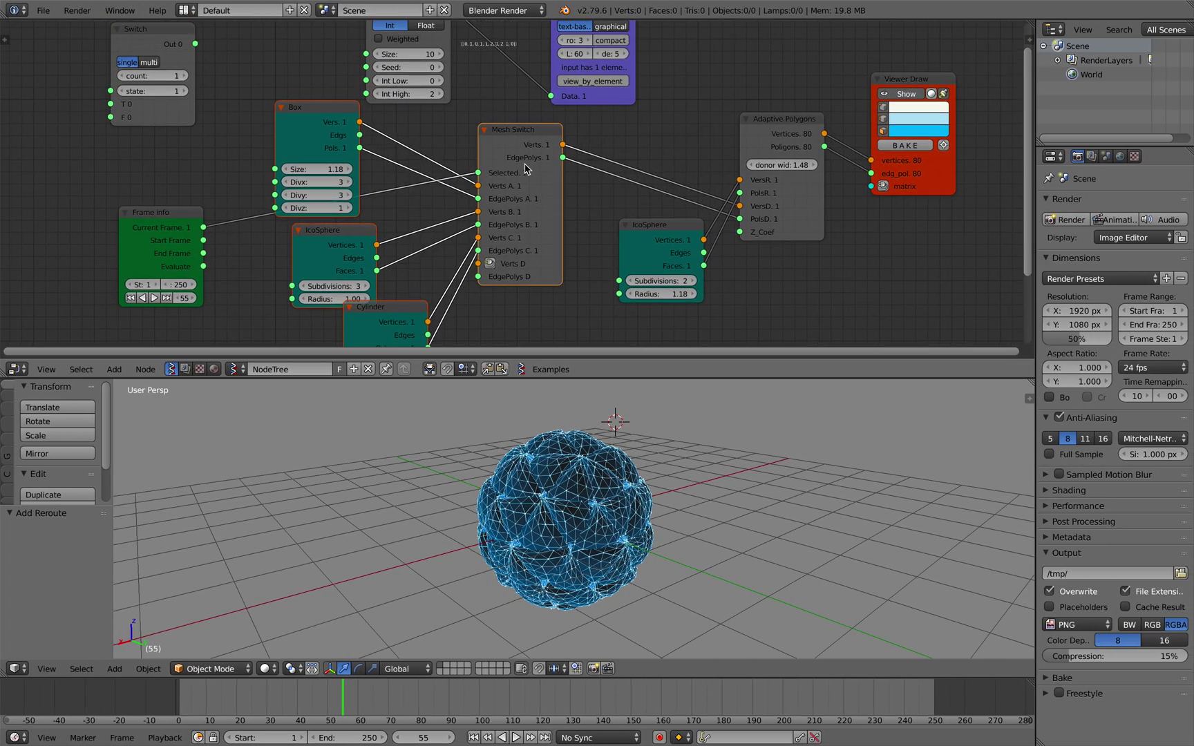
left_click(530, 209)
scroll(530, 211, "down", 3)
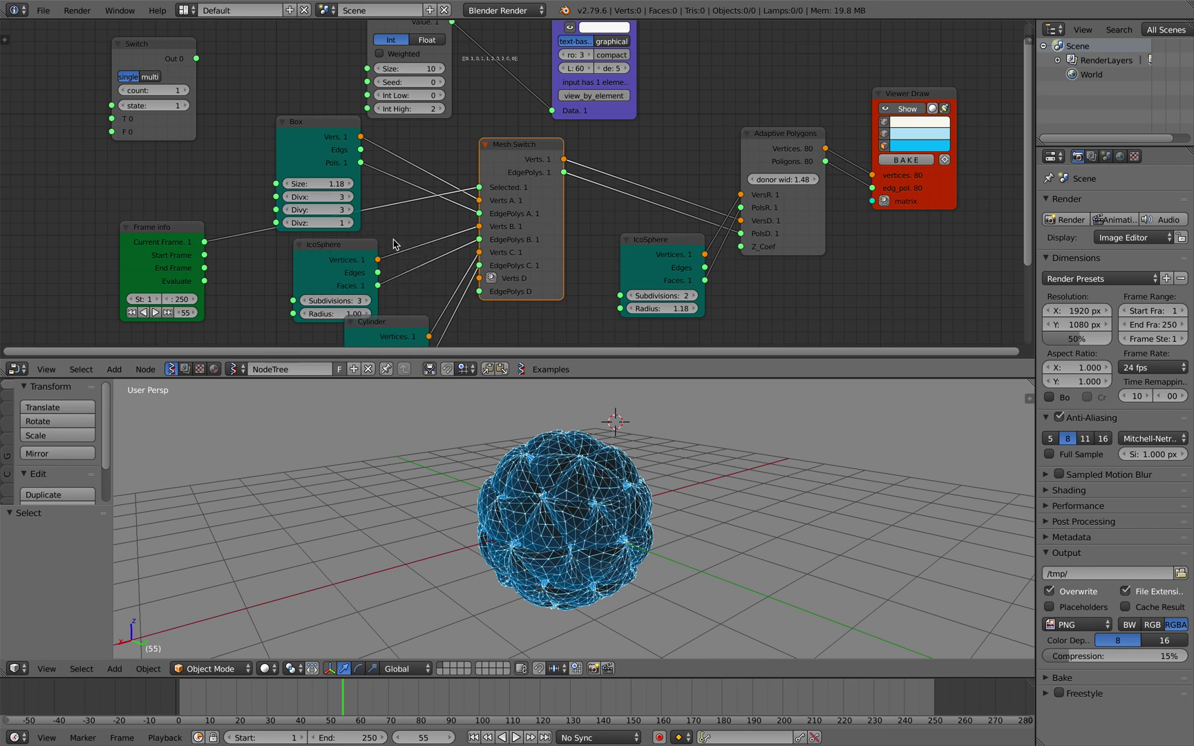
scroll(391, 242, "down", 3)
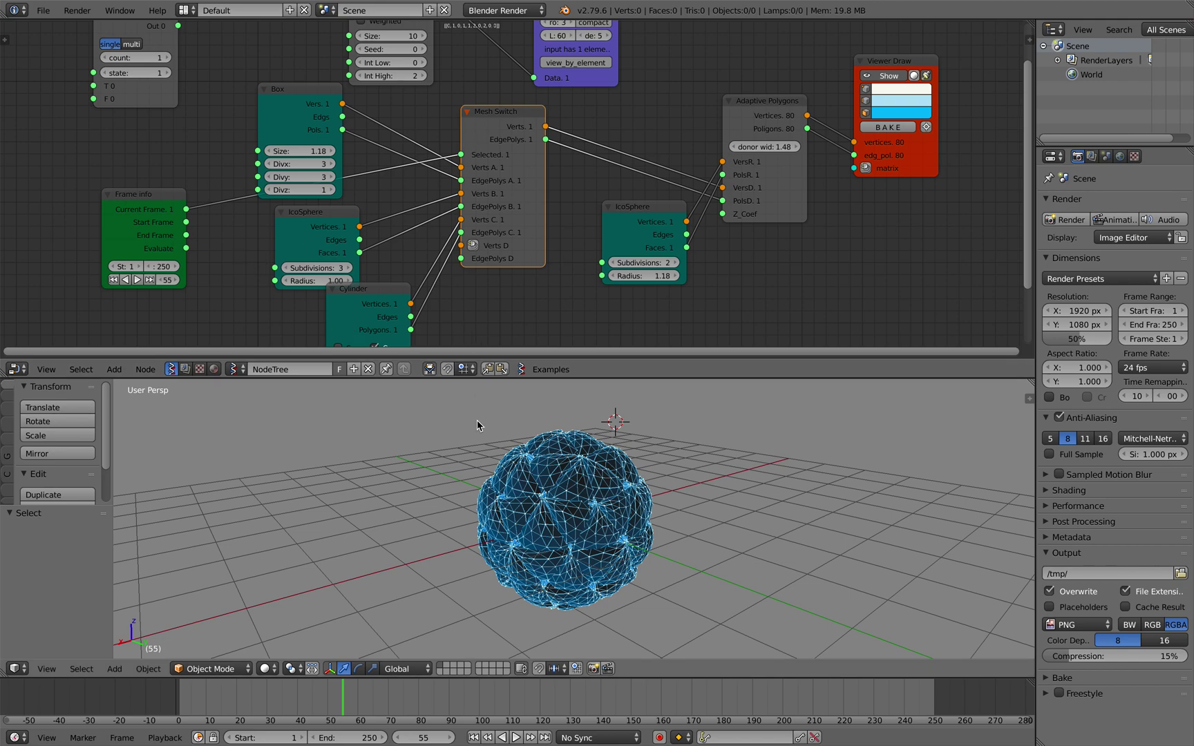
Advance to frame 56 and set the Cylinder node's top radius to 0.42 and bottom radius to 0.70.
key("Right")
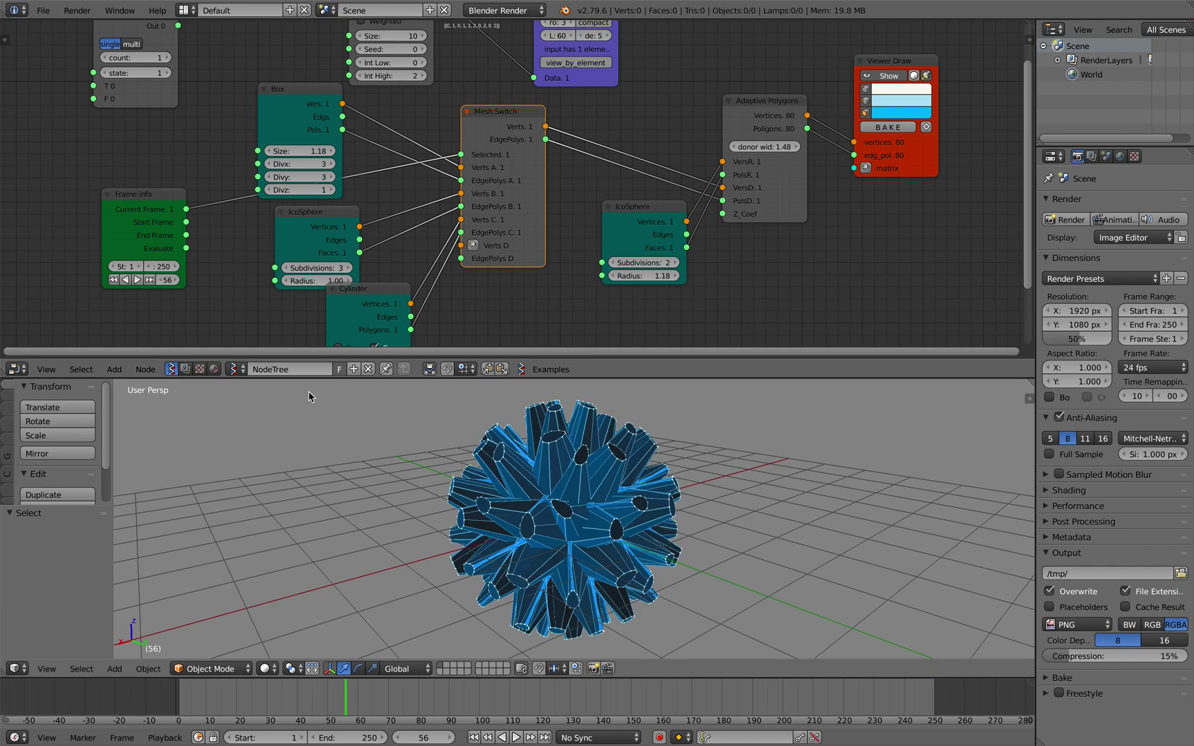
scroll(334, 219, "up", 4)
scroll(337, 229, "down", 8)
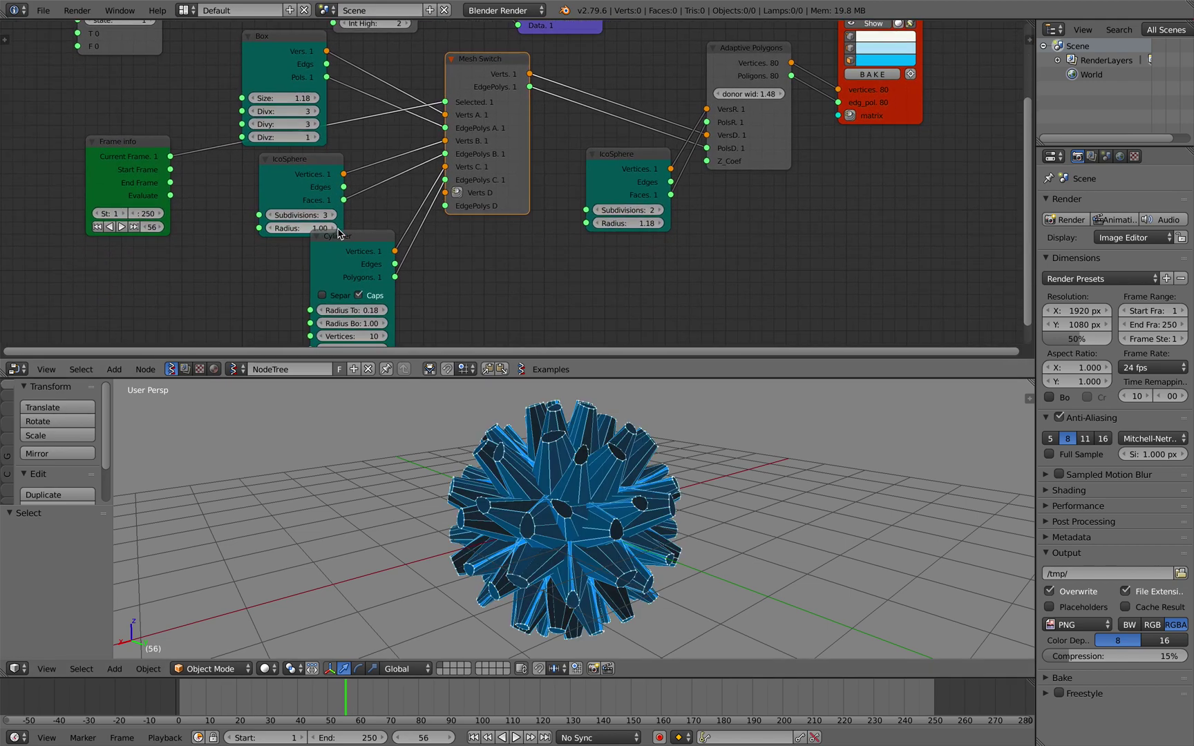
mouse_move(344, 312)
left_mouse_down()
mouse_move(383, 312)
mouse_move(329, 324)
left_mouse_up()
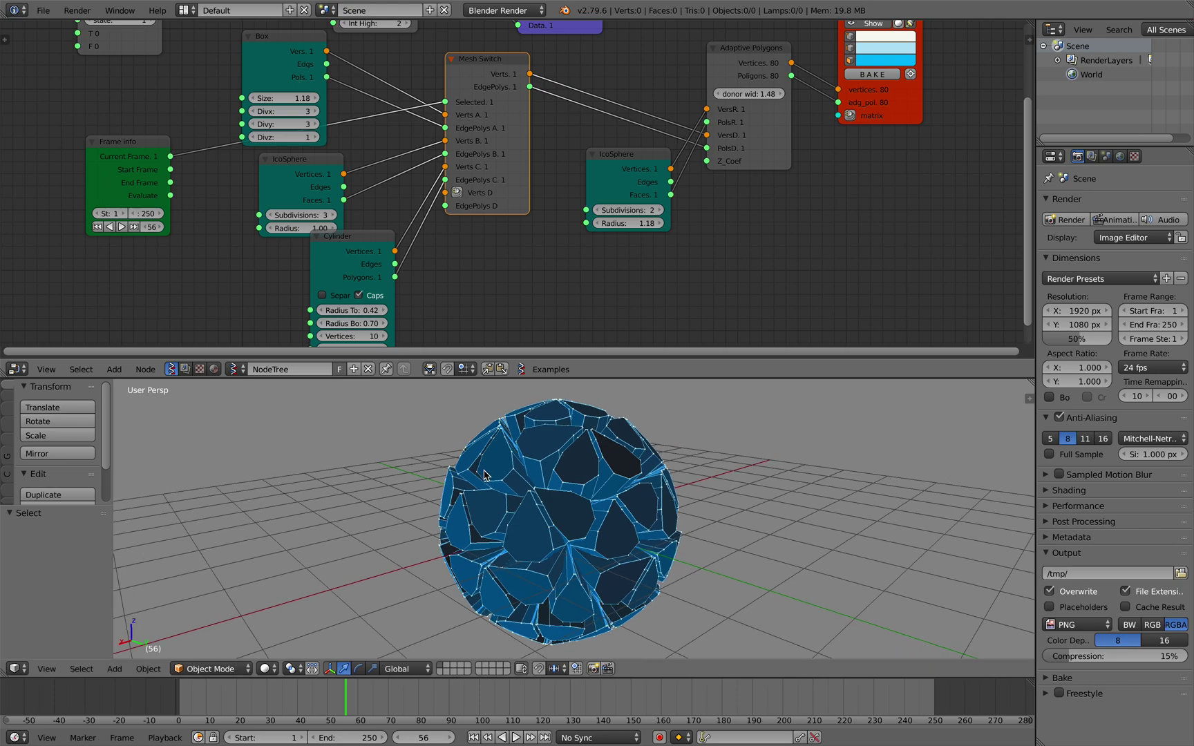
Save over the blend file and inspect the faceted sphere produced by the reshaped cylinder donor.
scroll(485, 475, "down", 5)
key("ctrl+s")
left_click(485, 475)
scroll(485, 476, "up", 6)
scroll(485, 475, "down", 3)
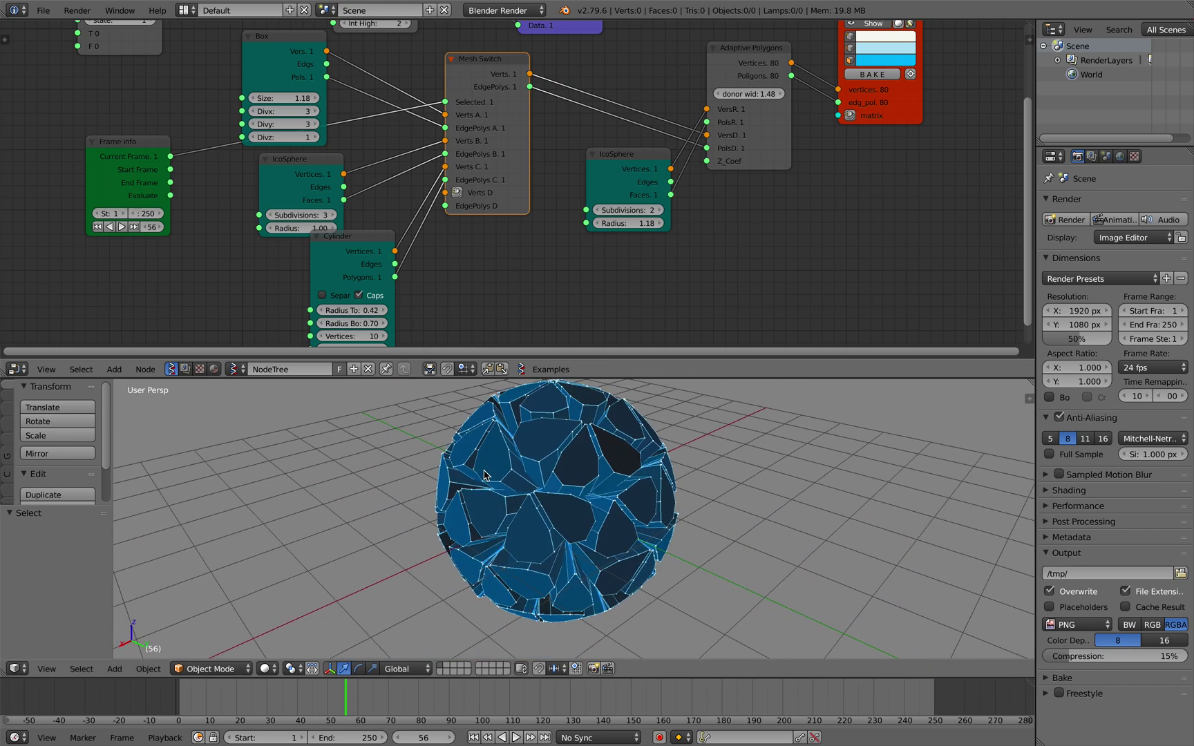
middle_click_drag(484, 475, 484, 480)
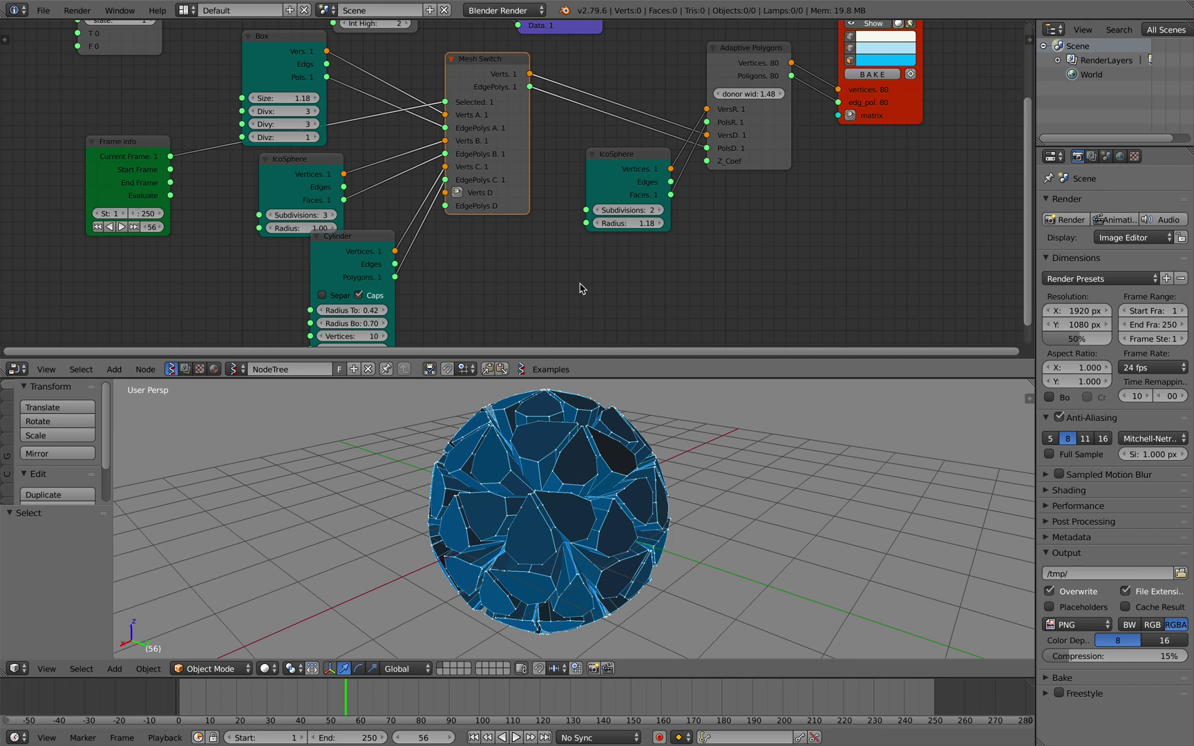
Switch to the desktop with the Terminal window.
key("ctrl+Left")
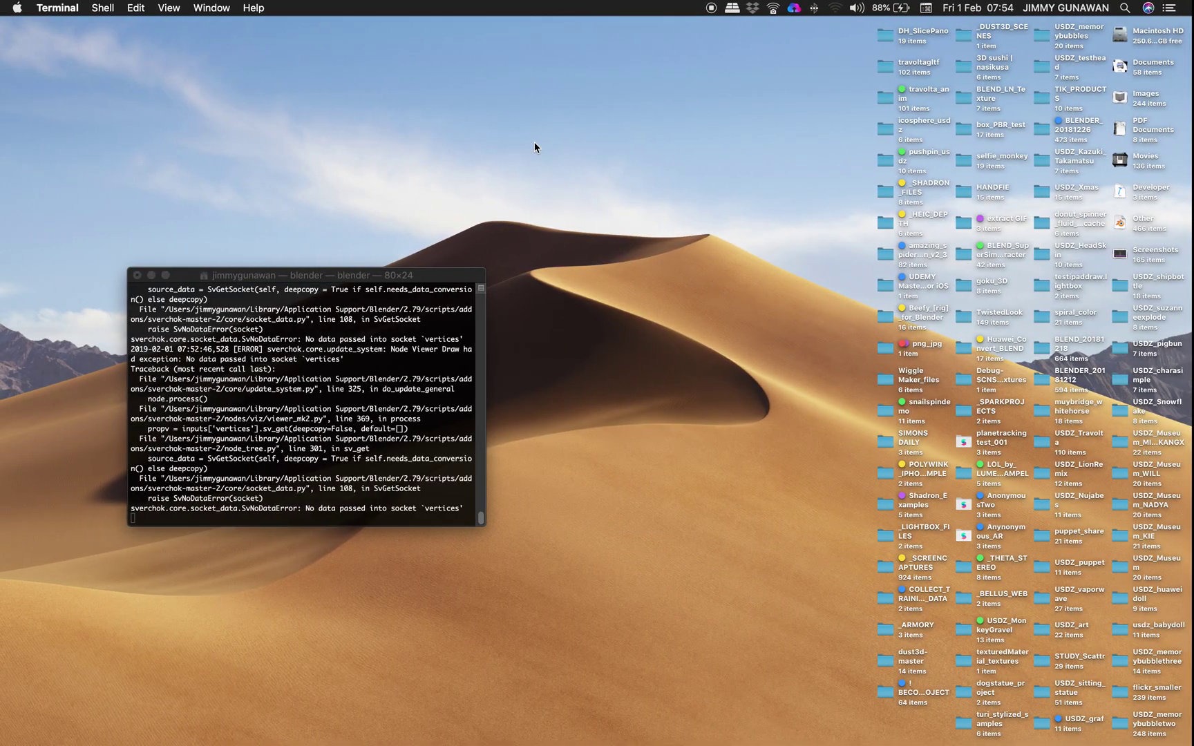